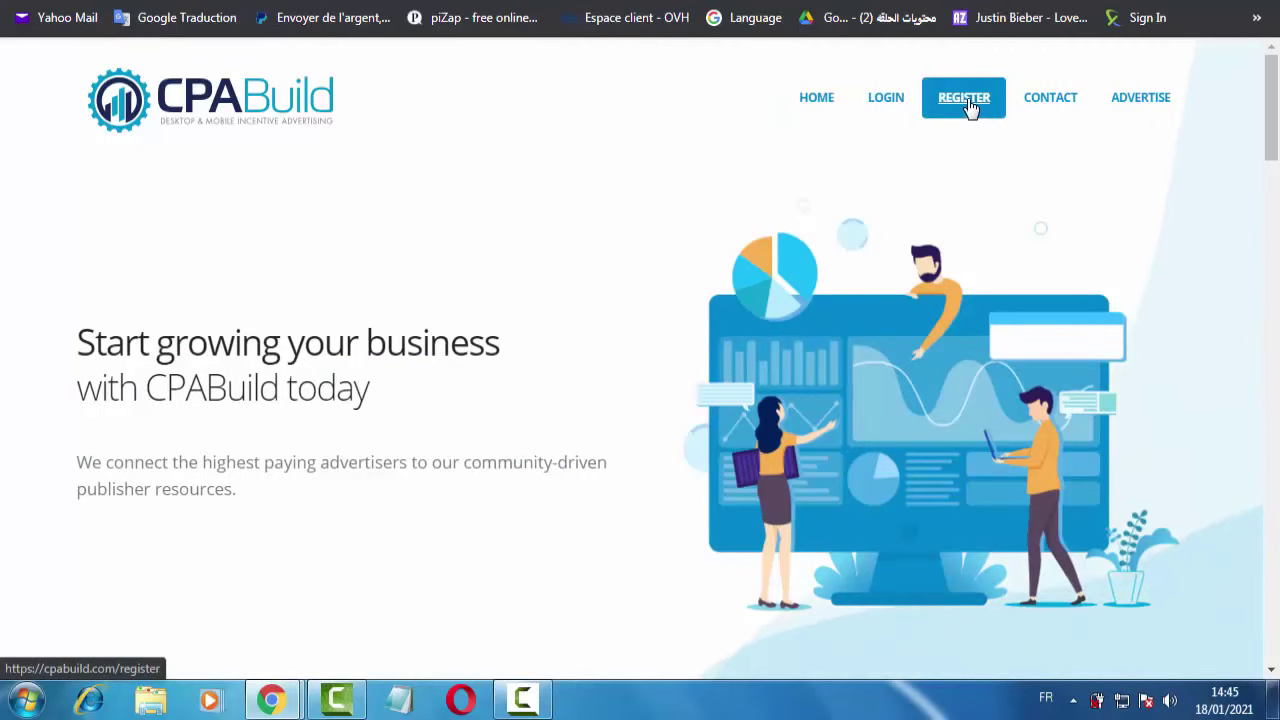
# Open the REGISTER page and scroll down to the Register an Account form.
pyautogui.click(966, 100)
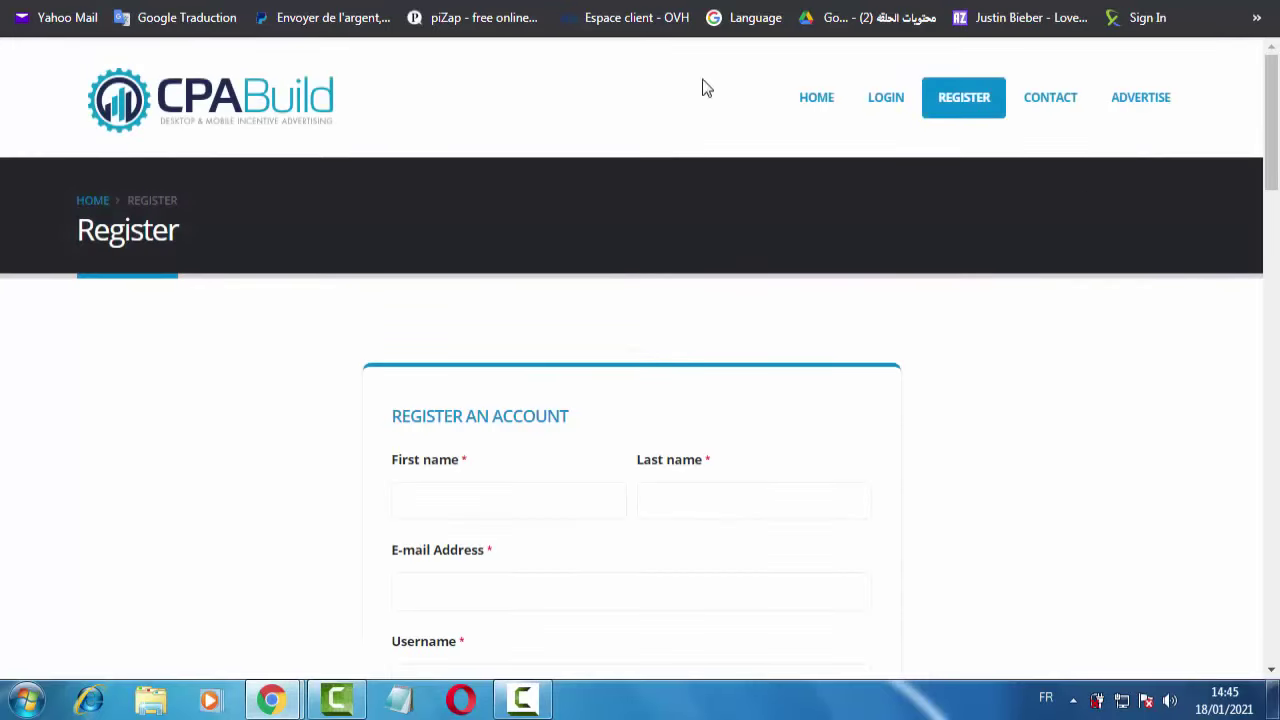
pyautogui.moveTo(1273, 125); pyautogui.dragTo(1276, 168)
pyautogui.scroll(-5, 1273, 333)
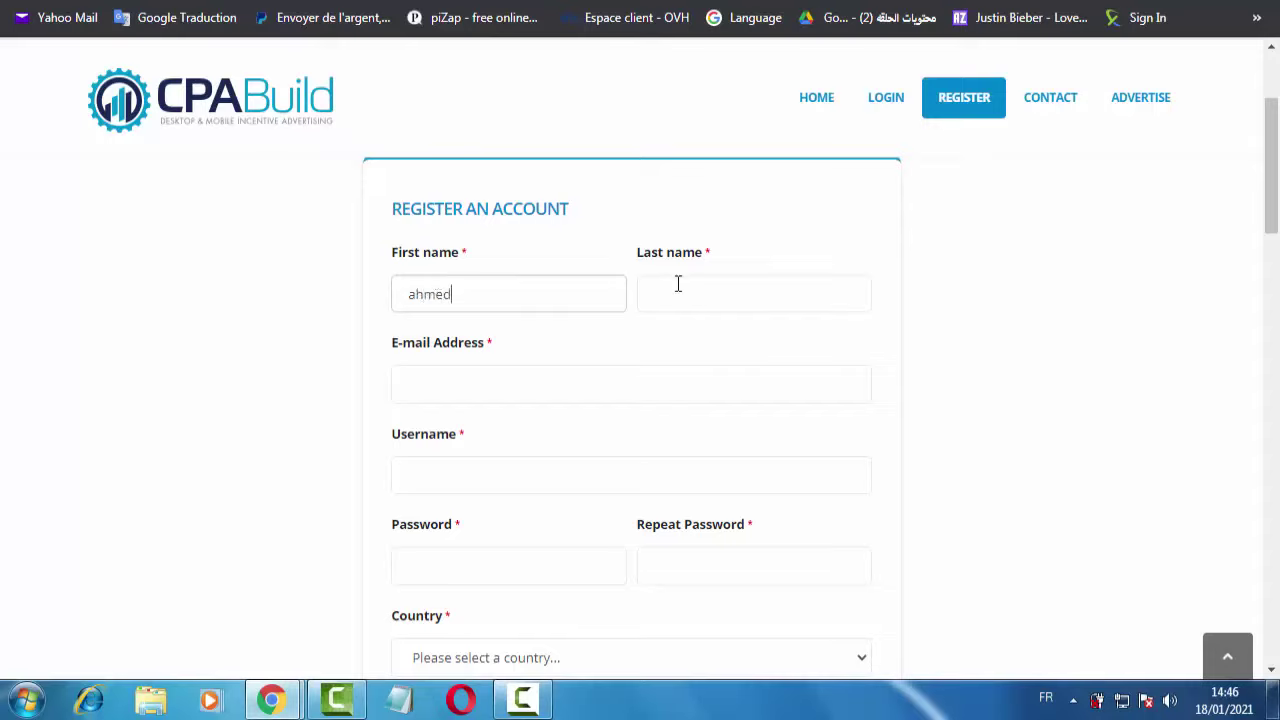
# Fill in the Last name field, highlighting the First name and Last name labels.
pyautogui.click(677, 314)
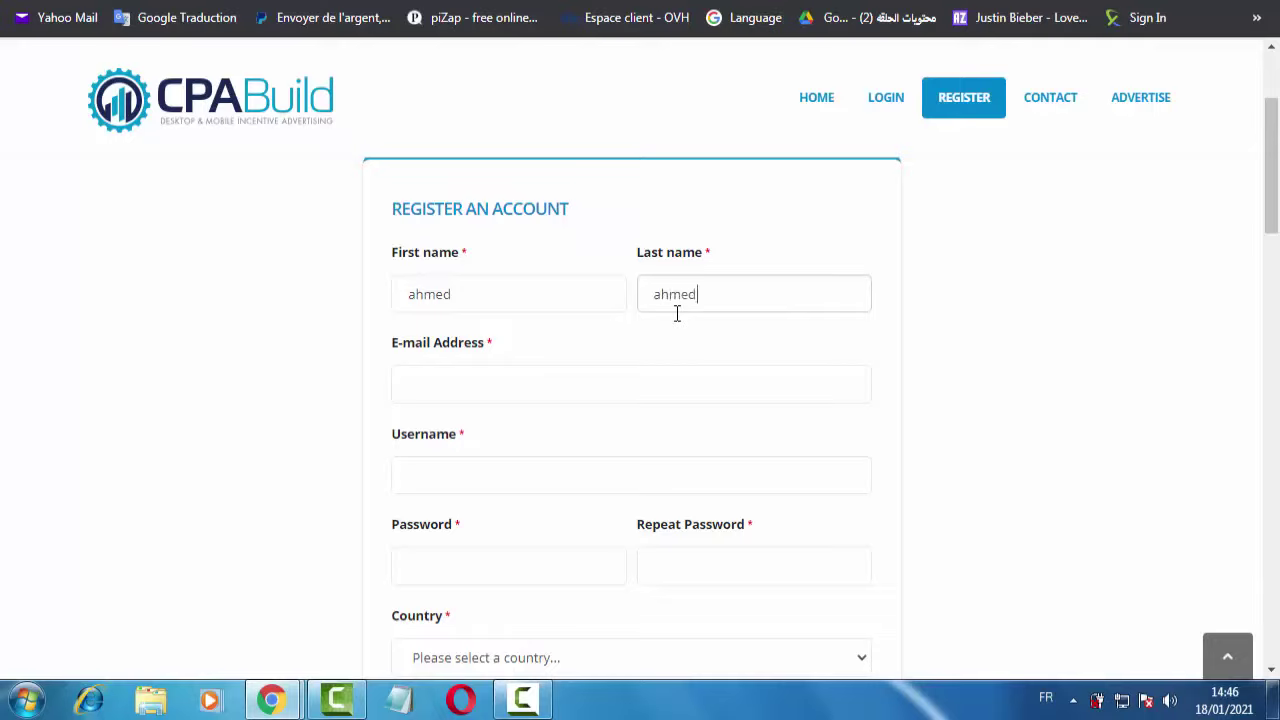
pyautogui.moveTo(637, 254)
pyautogui.mouseDown()
pyautogui.moveTo(704, 254)
pyautogui.moveTo(651, 256)
pyautogui.mouseUp()
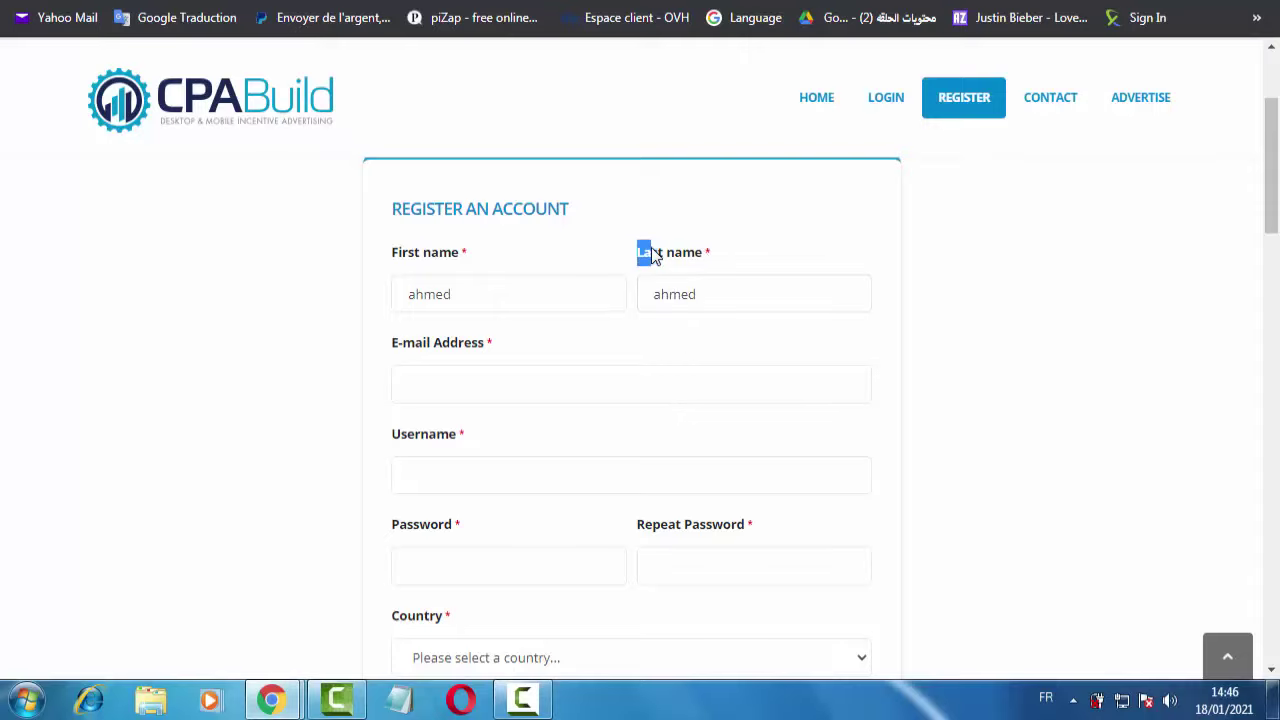
pyautogui.moveTo(456, 255); pyautogui.dragTo(394, 257)
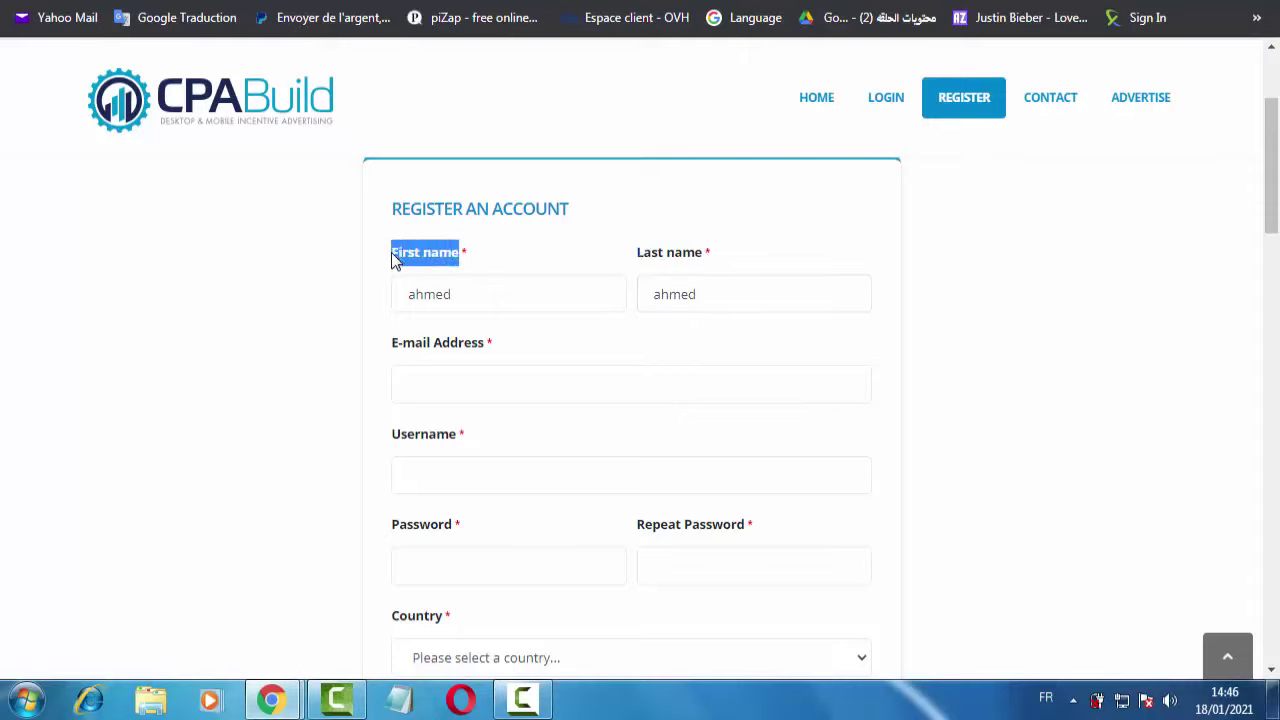
pyautogui.click(473, 262)
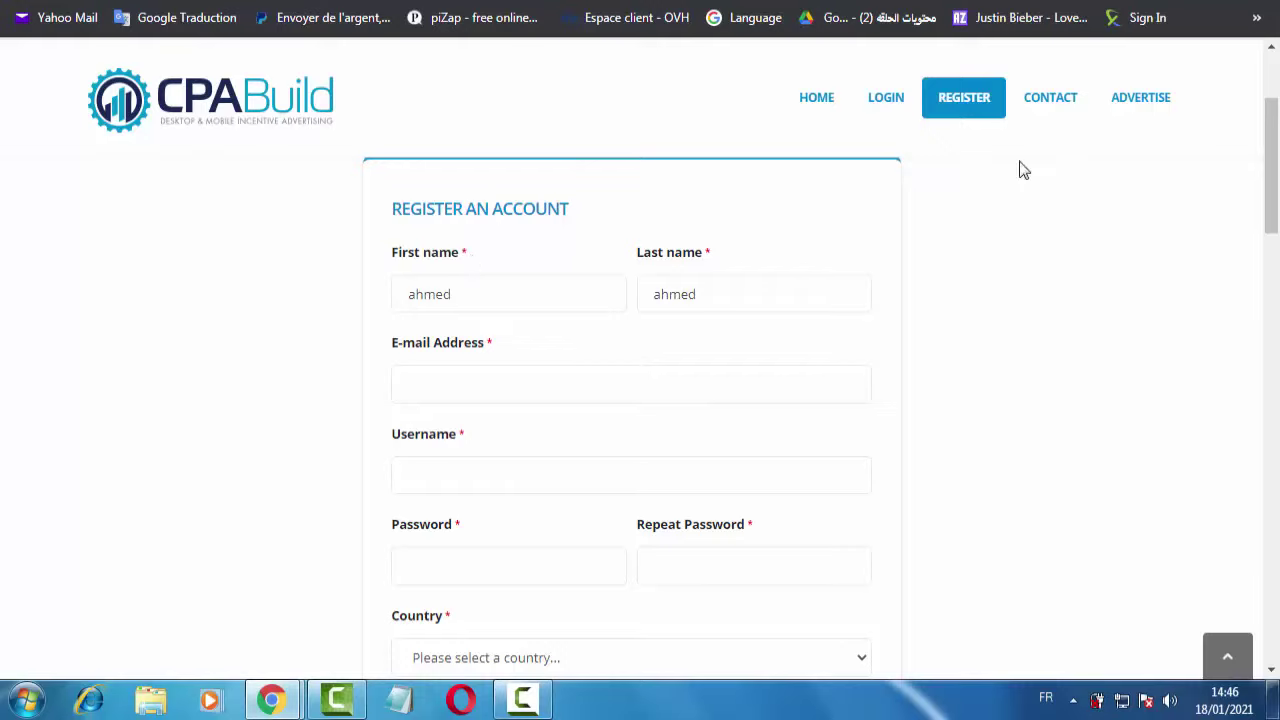
pyautogui.moveTo(1276, 147); pyautogui.dragTo(1277, 175)
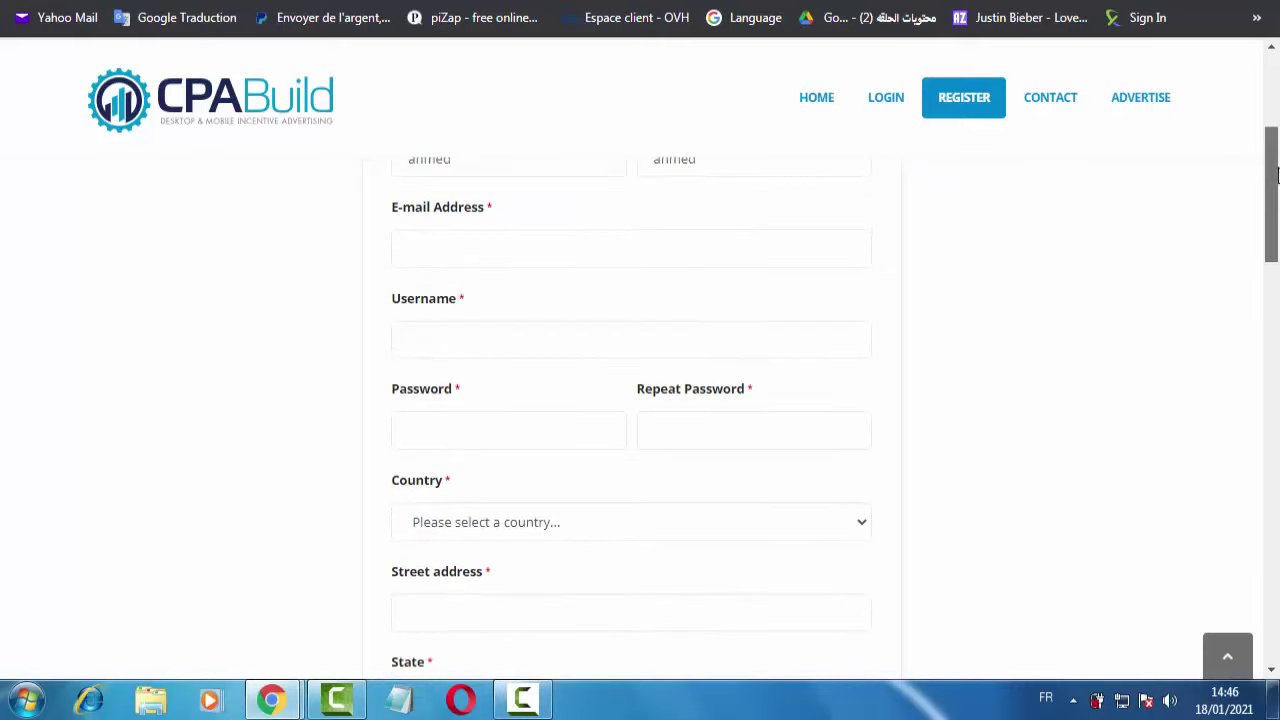
pyautogui.scroll(2, 600, 255)
pyautogui.moveTo(455, 232); pyautogui.dragTo(392, 231)
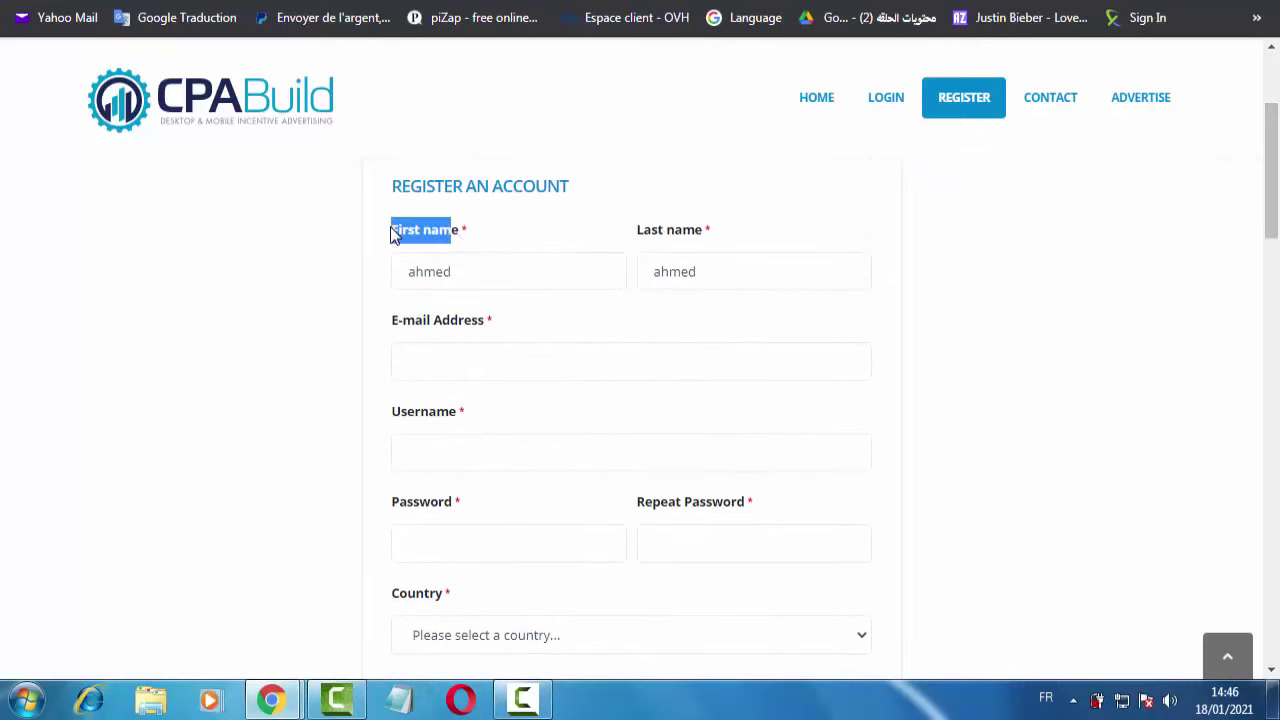
pyautogui.moveTo(702, 245); pyautogui.dragTo(634, 240)
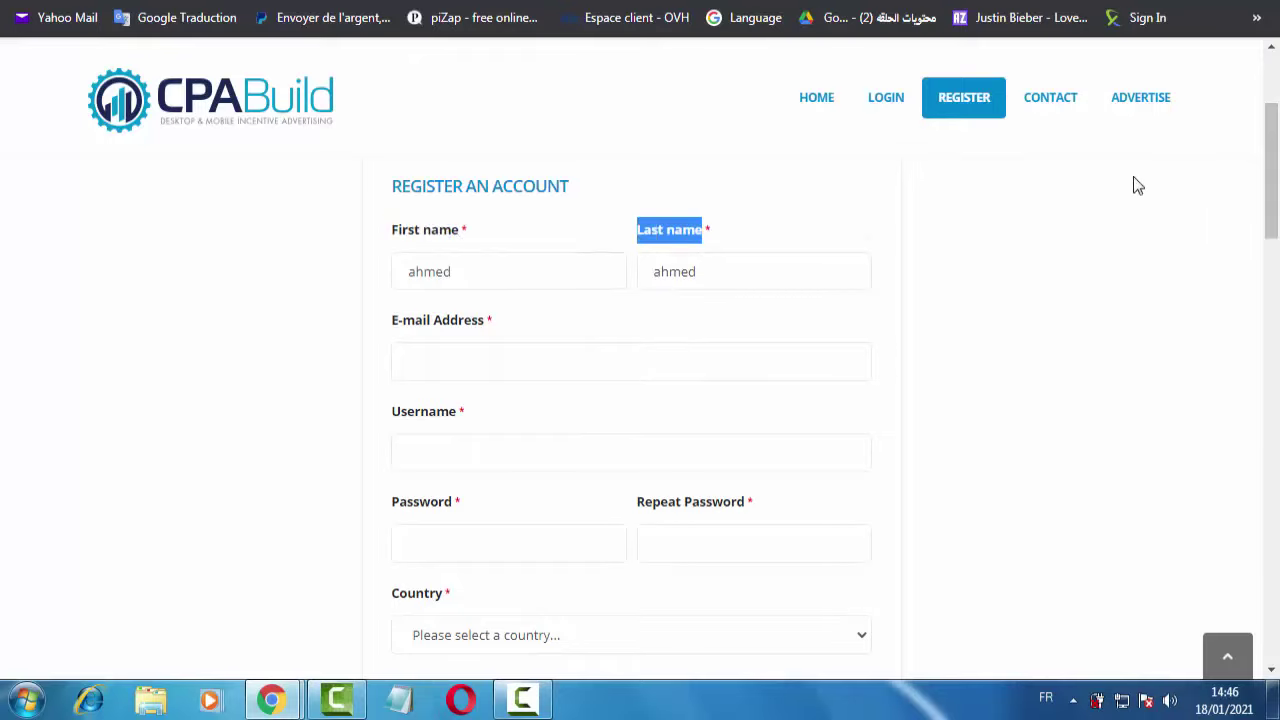
pyautogui.moveTo(1276, 172); pyautogui.dragTo(1276, 187)
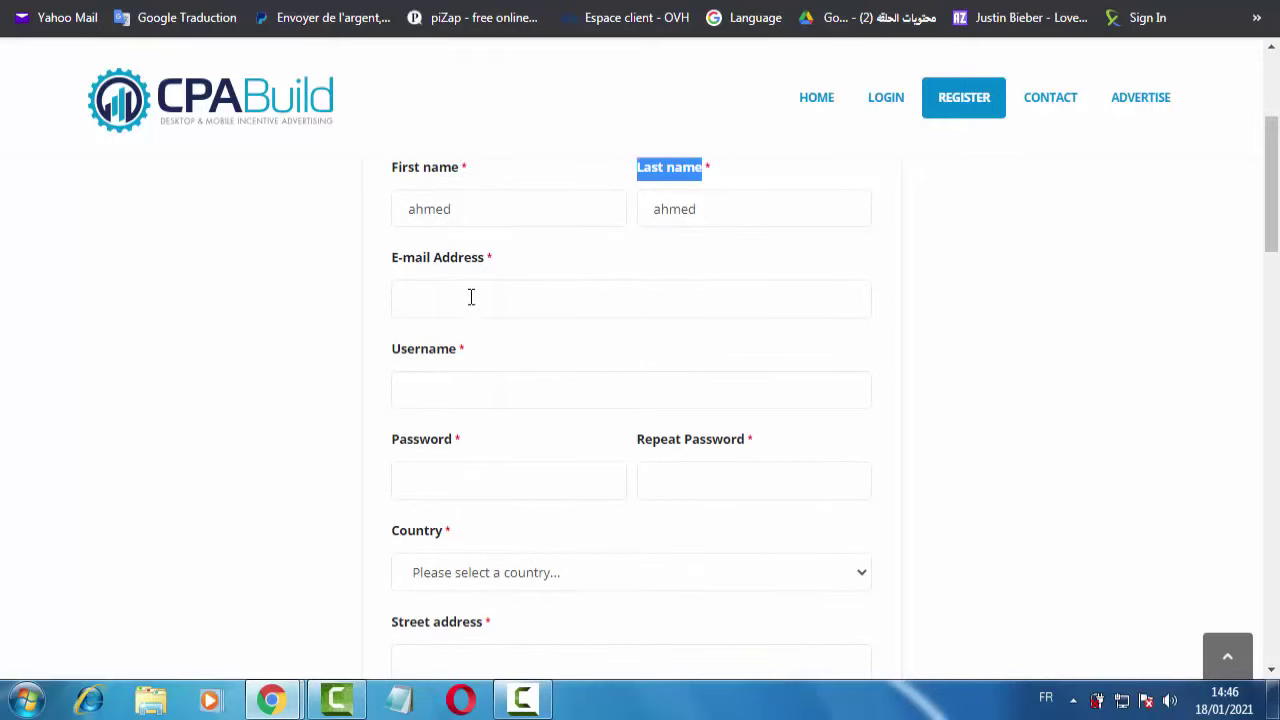
pyautogui.moveTo(489, 258); pyautogui.dragTo(395, 265)
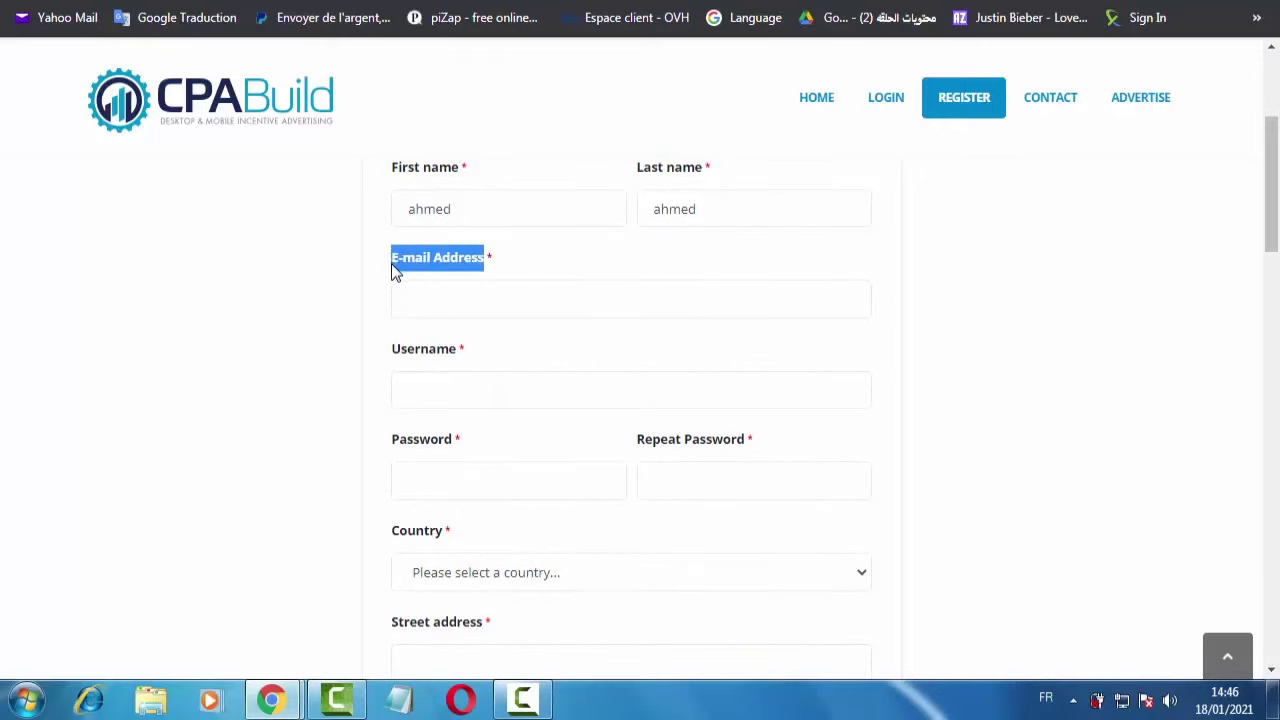
# Enter the placeholder 'ggg' in the E-mail Address field and select the Username field.
pyautogui.click(435, 265)
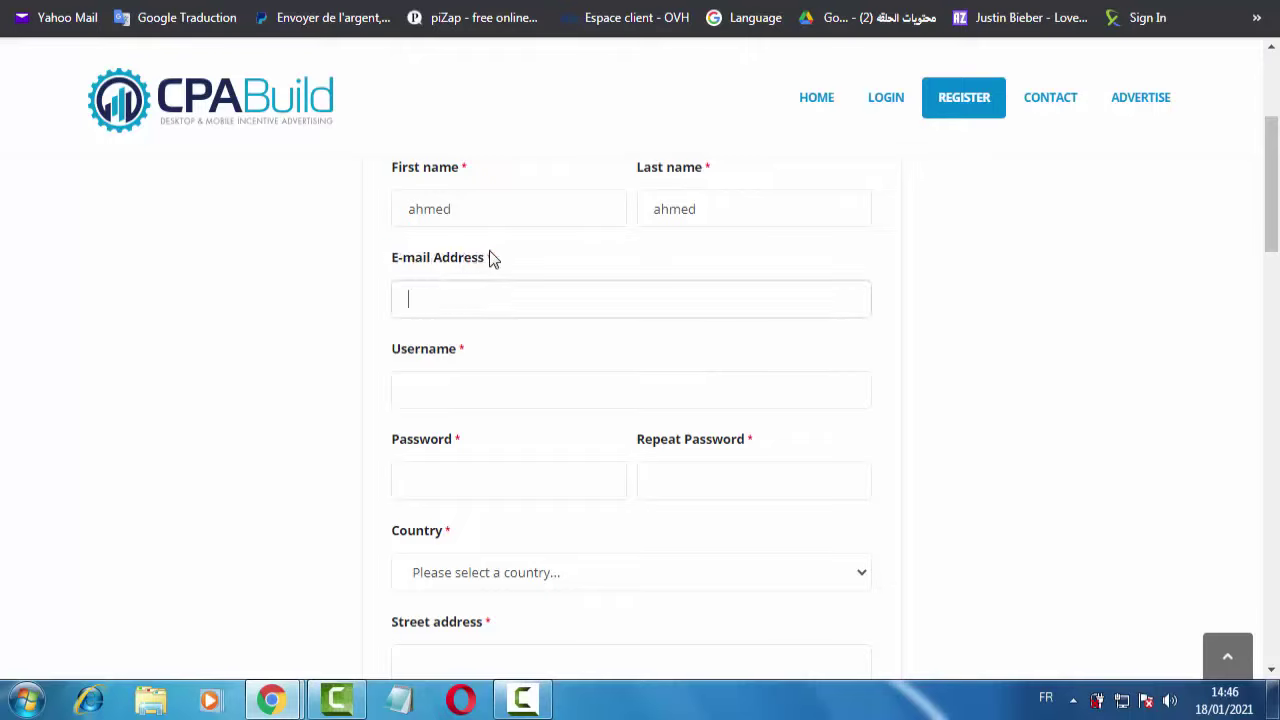
pyautogui.moveTo(489, 257); pyautogui.dragTo(379, 256)
pyautogui.click(409, 257)
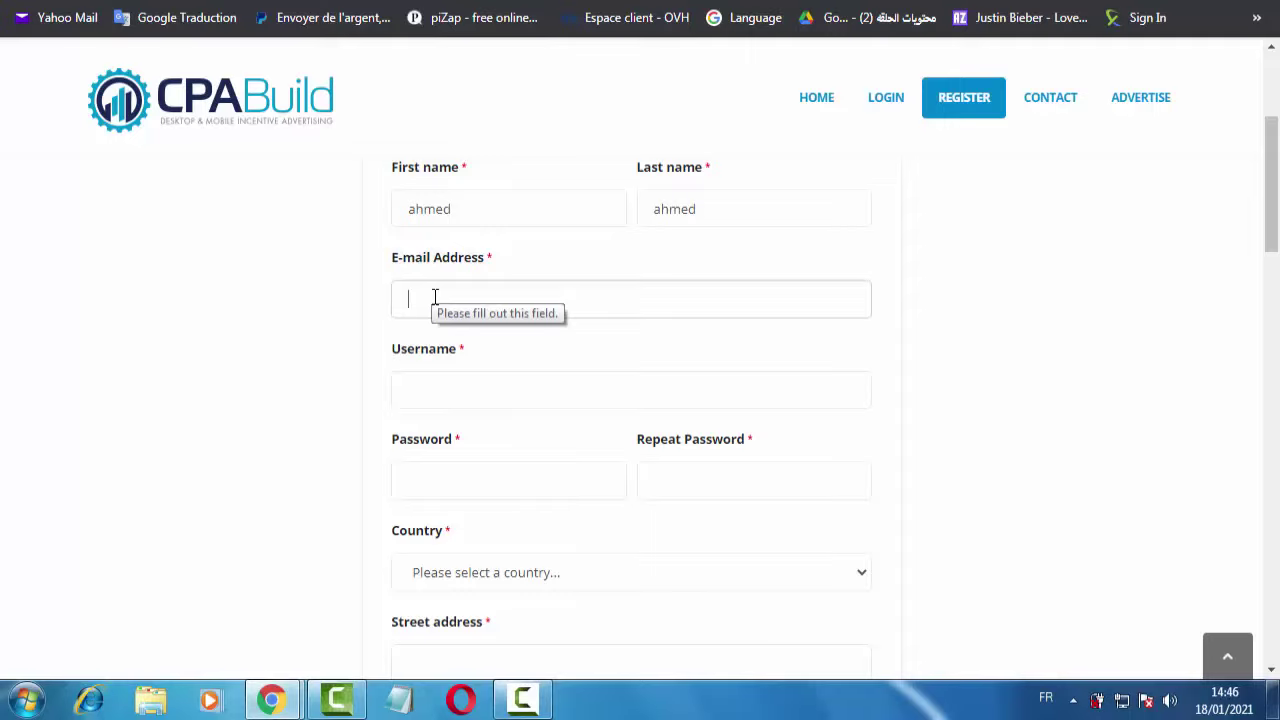
pyautogui.write('ggggg')
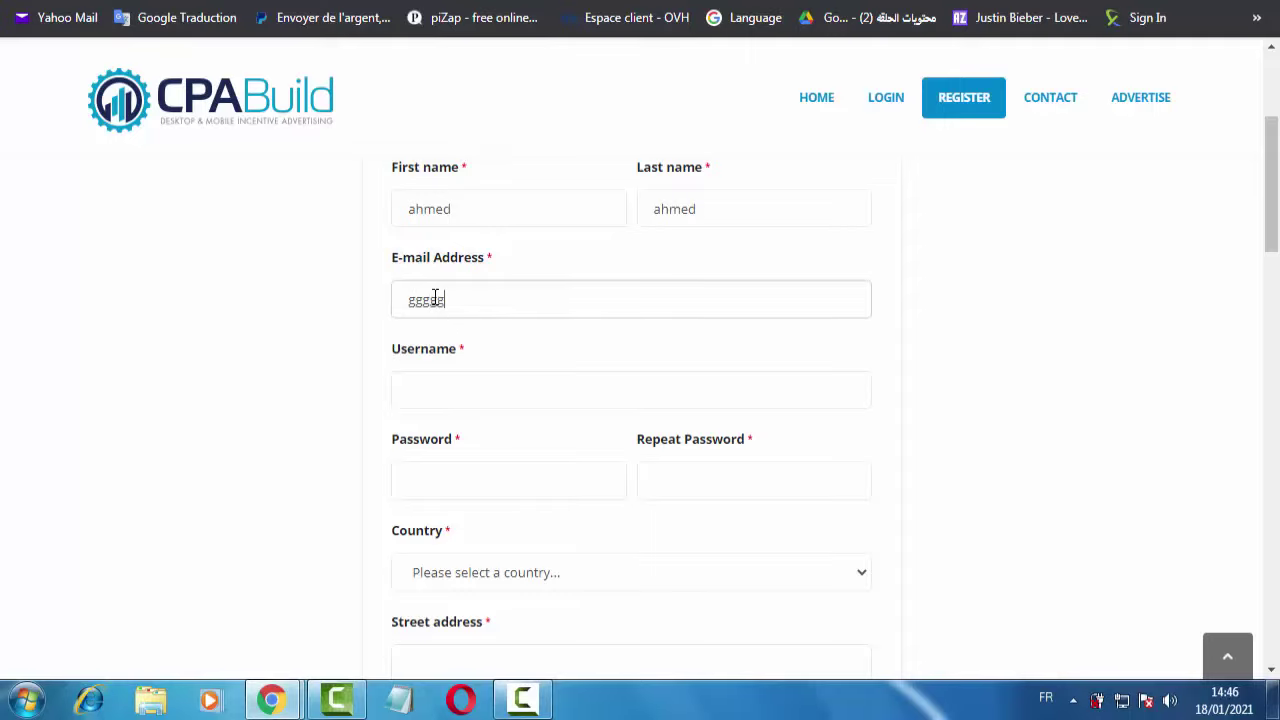
pyautogui.tripleClick(426, 257)
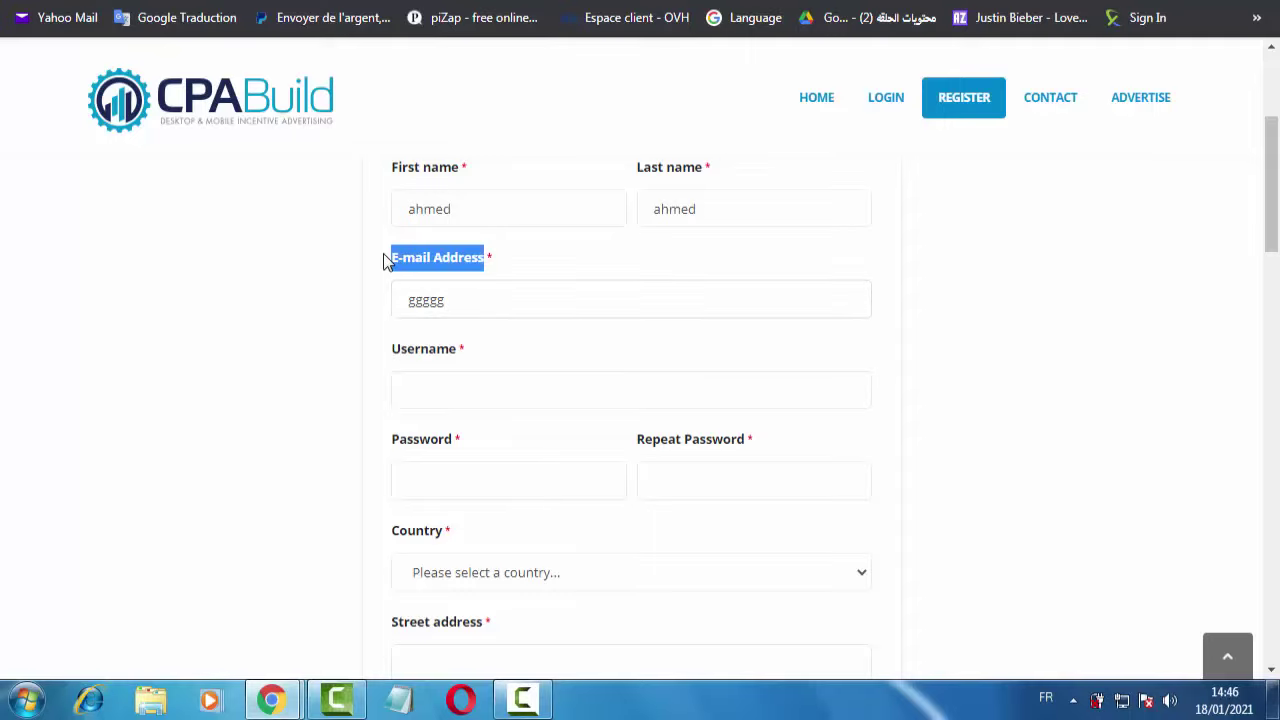
pyautogui.moveTo(1277, 165); pyautogui.dragTo(1277, 186)
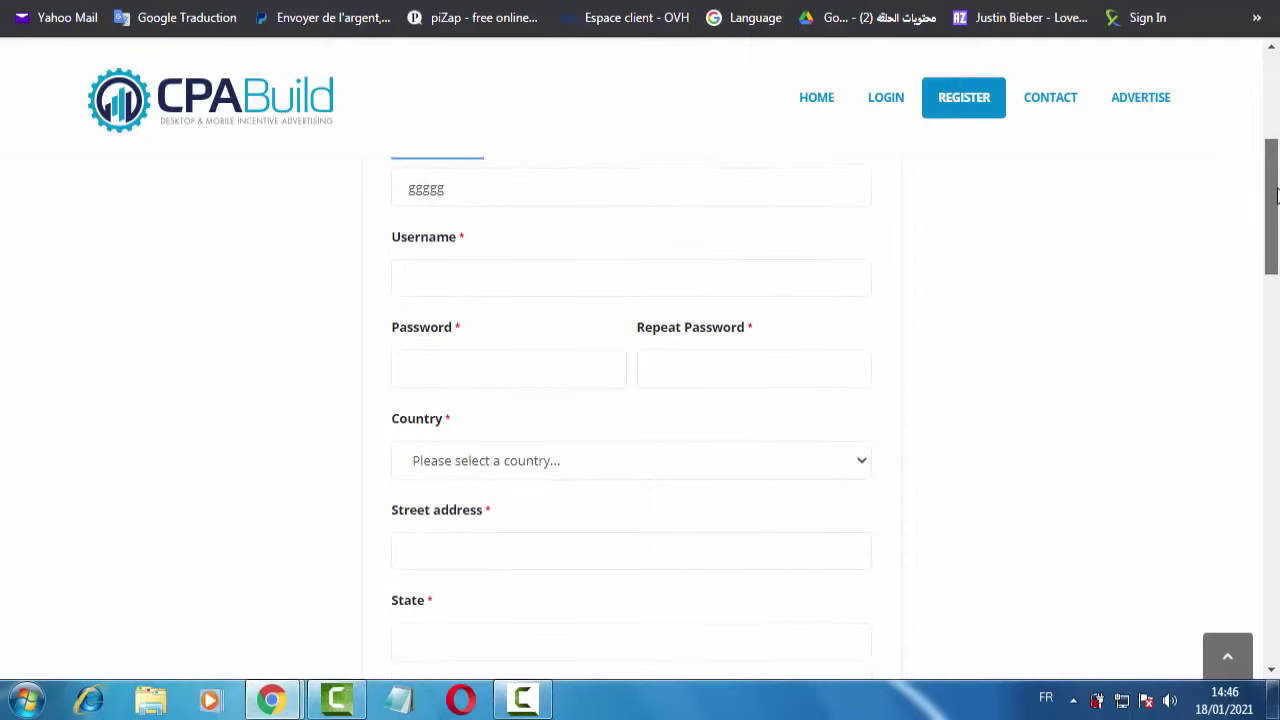
pyautogui.moveTo(474, 232)
pyautogui.mouseDown()
pyautogui.moveTo(394, 240)
pyautogui.moveTo(457, 237)
pyautogui.mouseUp()
pyautogui.click(400, 238)
pyautogui.click(457, 267)
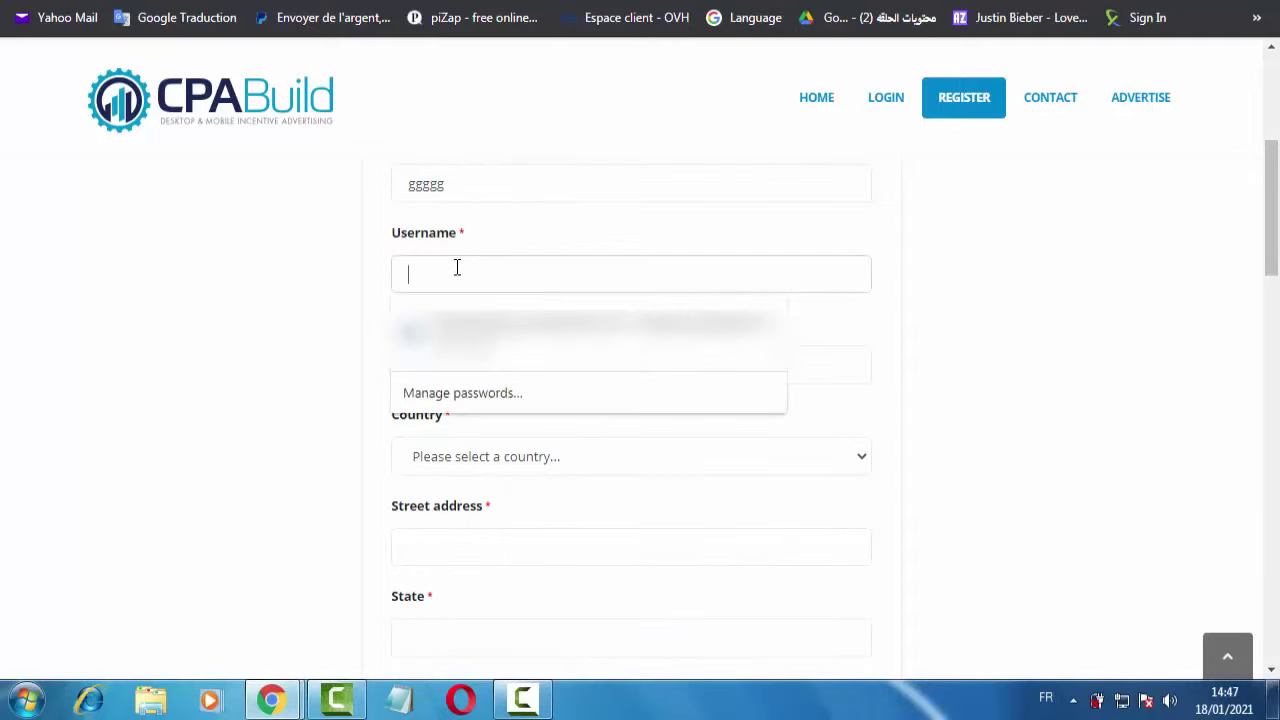
pyautogui.write('a')
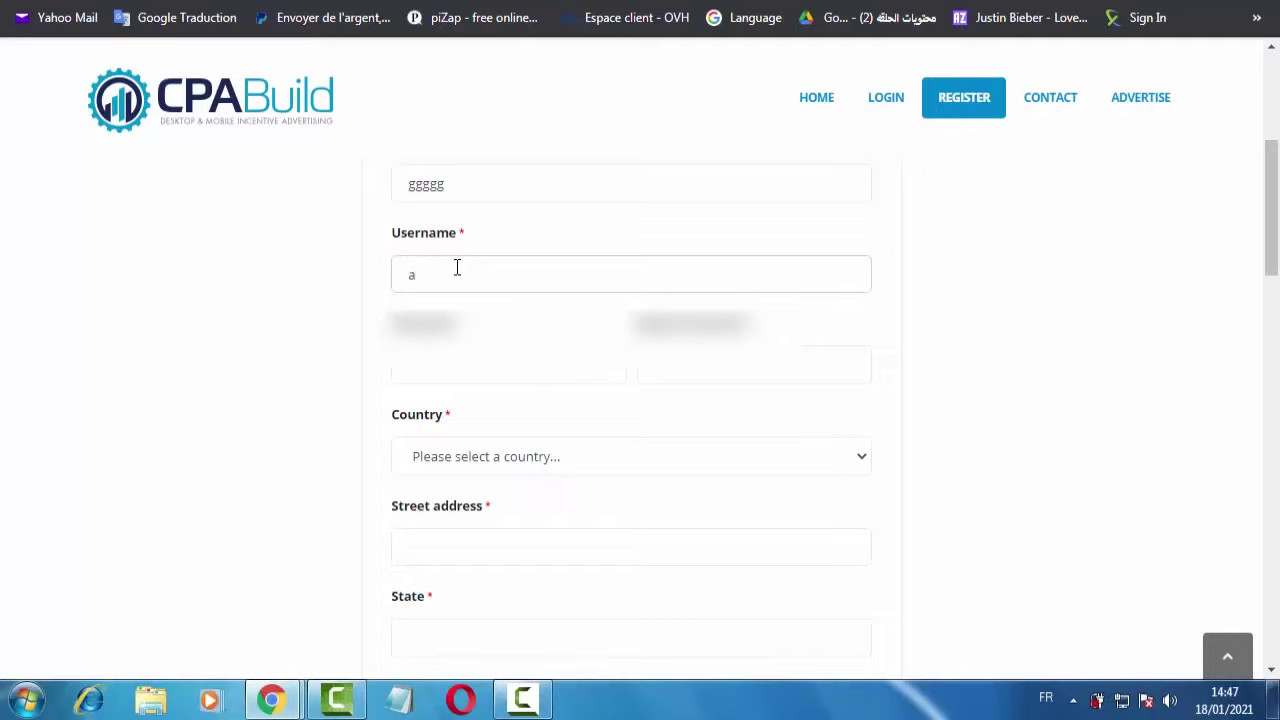
pyautogui.write('h')
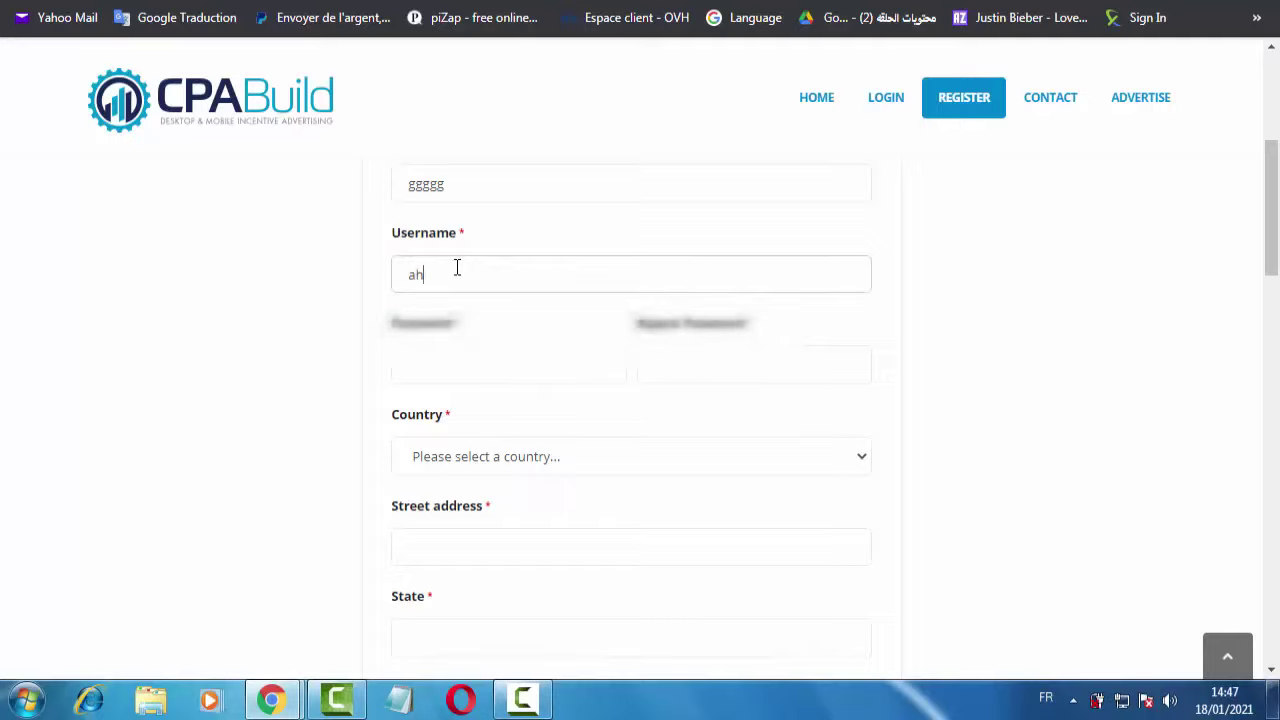
pyautogui.write('med788')
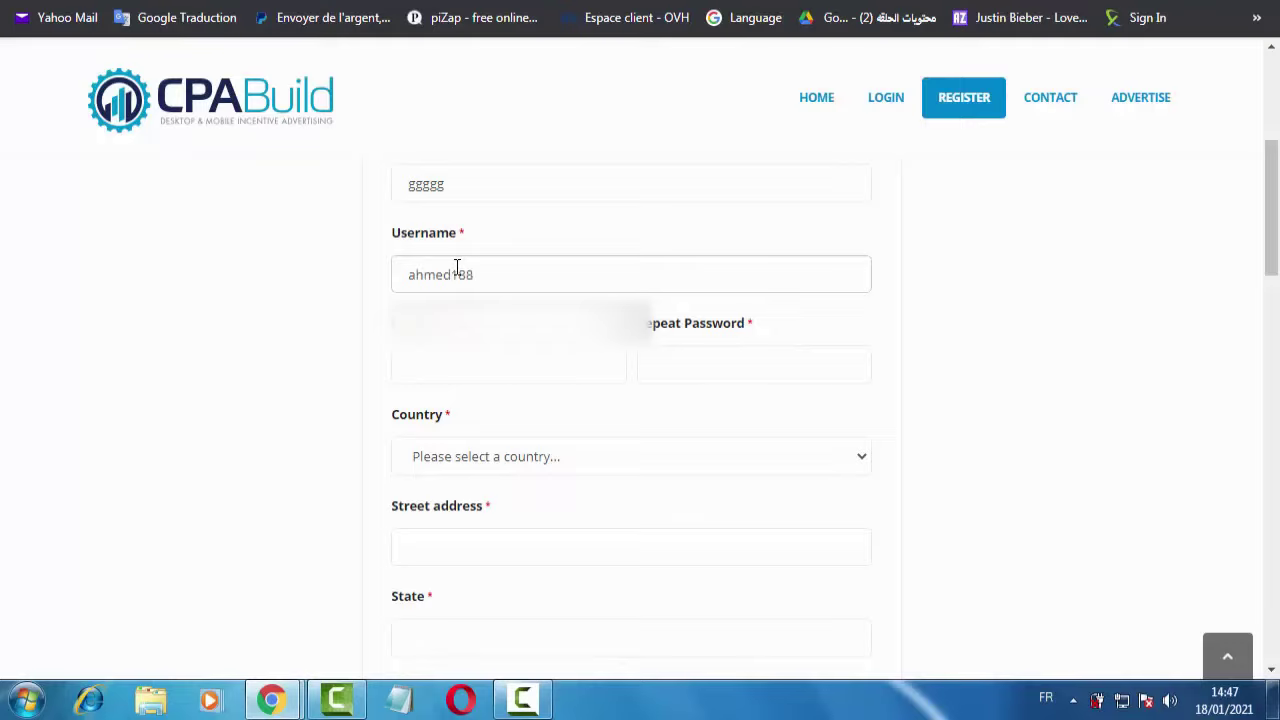
pyautogui.write('d1994')
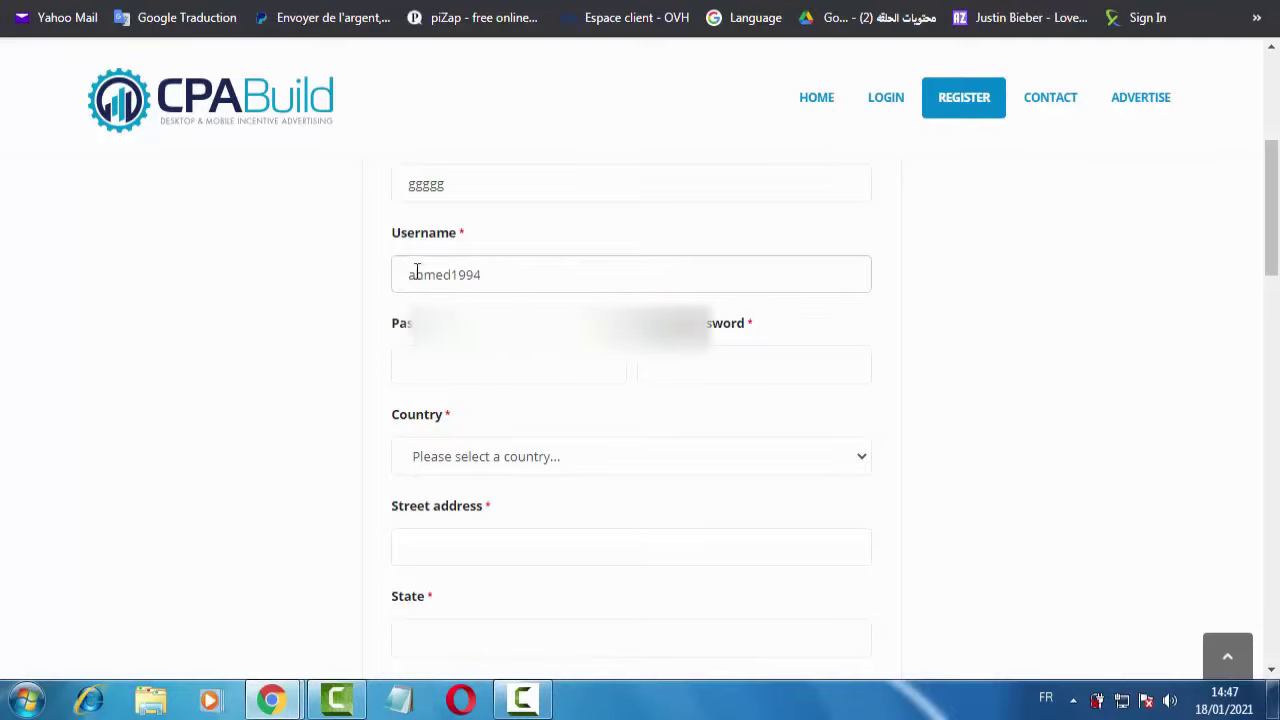
pyautogui.moveTo(409, 274); pyautogui.dragTo(489, 268)
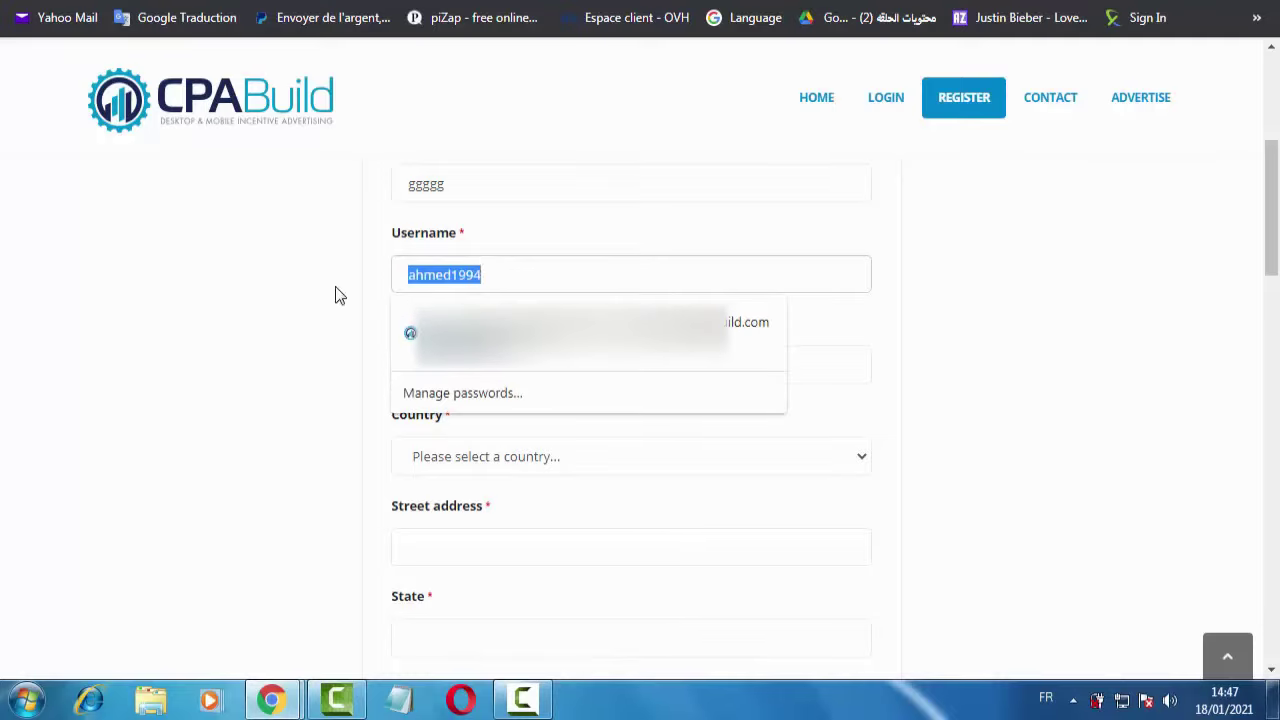
pyautogui.click(336, 296)
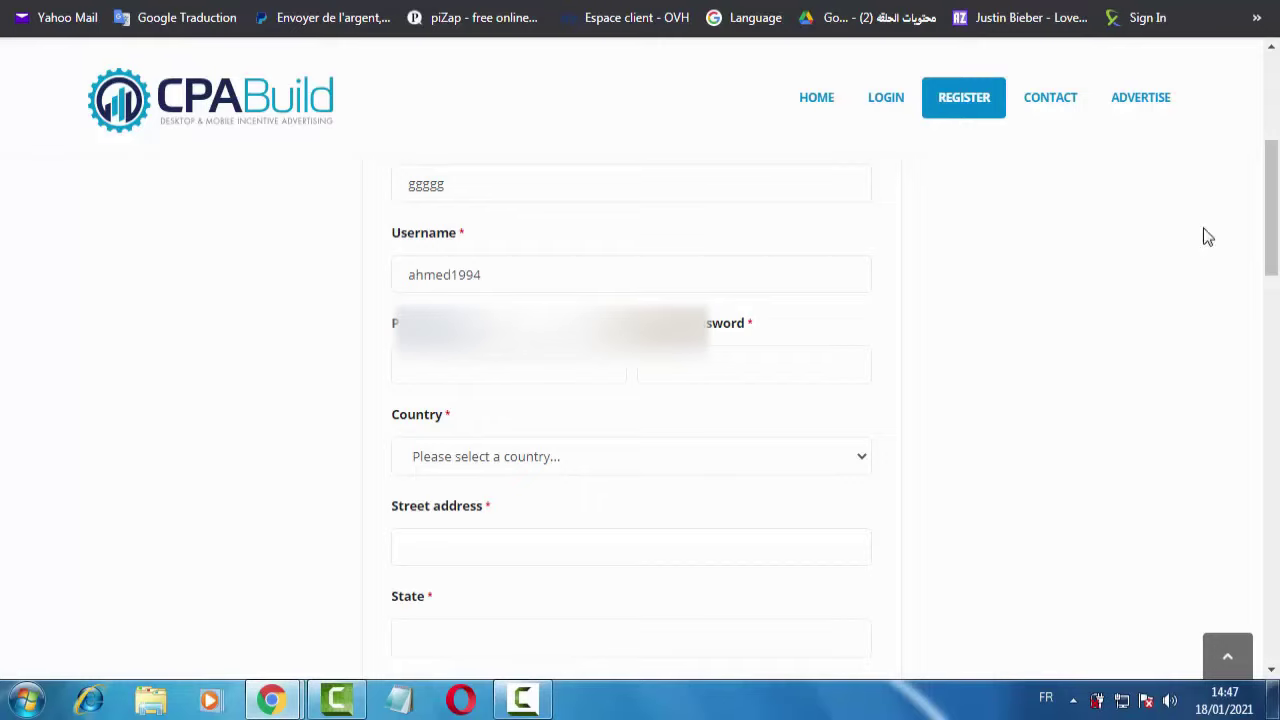
pyautogui.moveTo(1271, 229); pyautogui.dragTo(1276, 248)
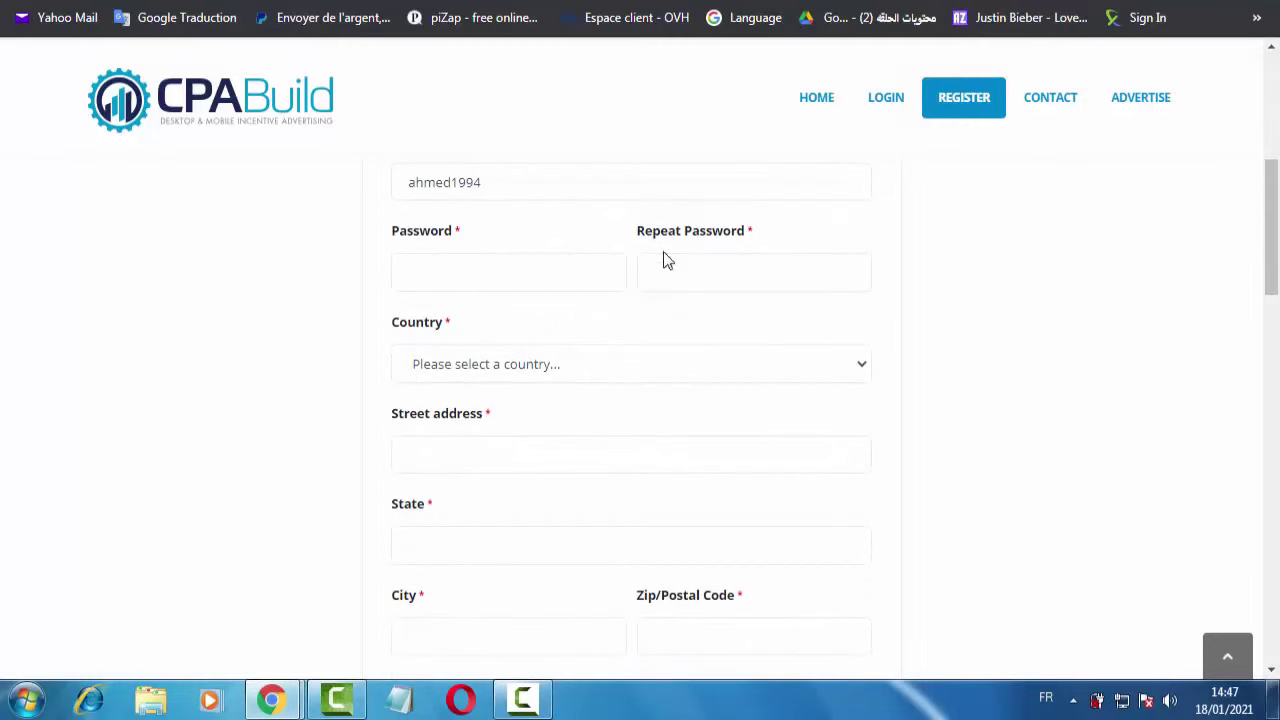
pyautogui.moveTo(455, 238); pyautogui.dragTo(388, 244)
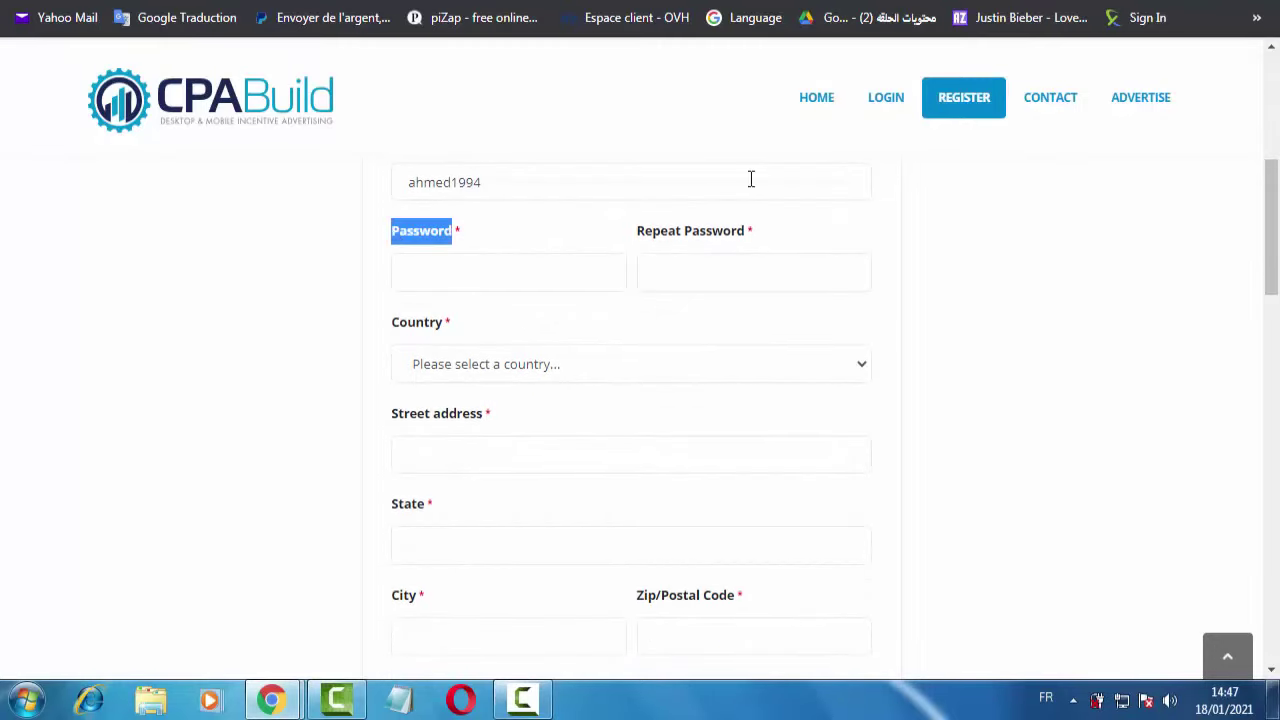
pyautogui.moveTo(637, 232); pyautogui.dragTo(750, 236)
pyautogui.click(660, 263)
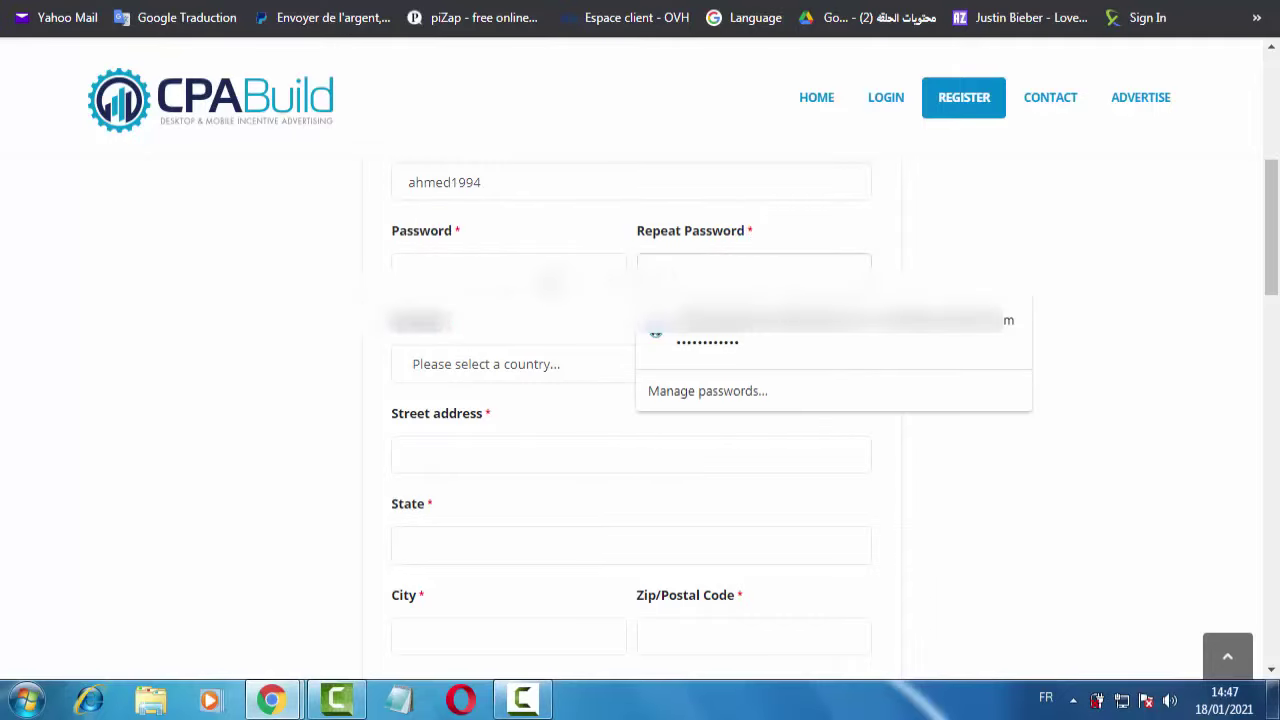
pyautogui.click(656, 265)
pyautogui.click(1062, 255)
pyautogui.scroll(-1, 699, 360)
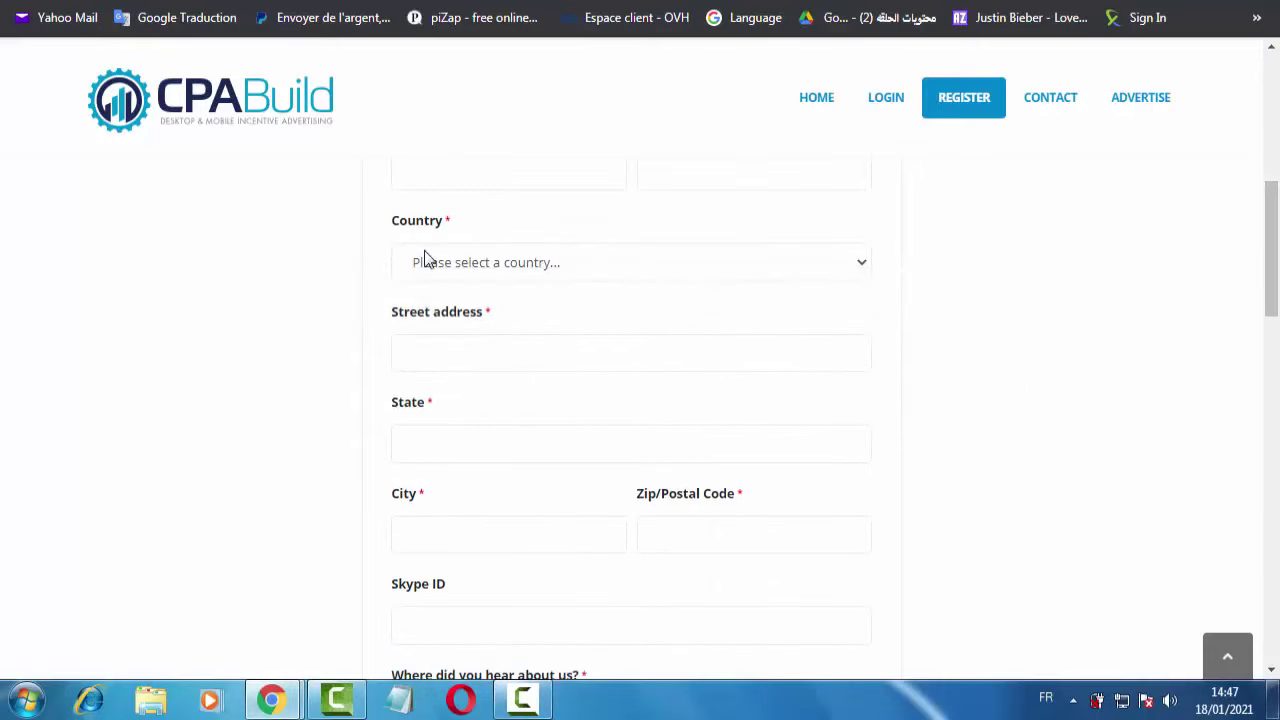
# Choose Tunisia from the Country drop-down list.
pyautogui.moveTo(449, 222); pyautogui.dragTo(392, 230)
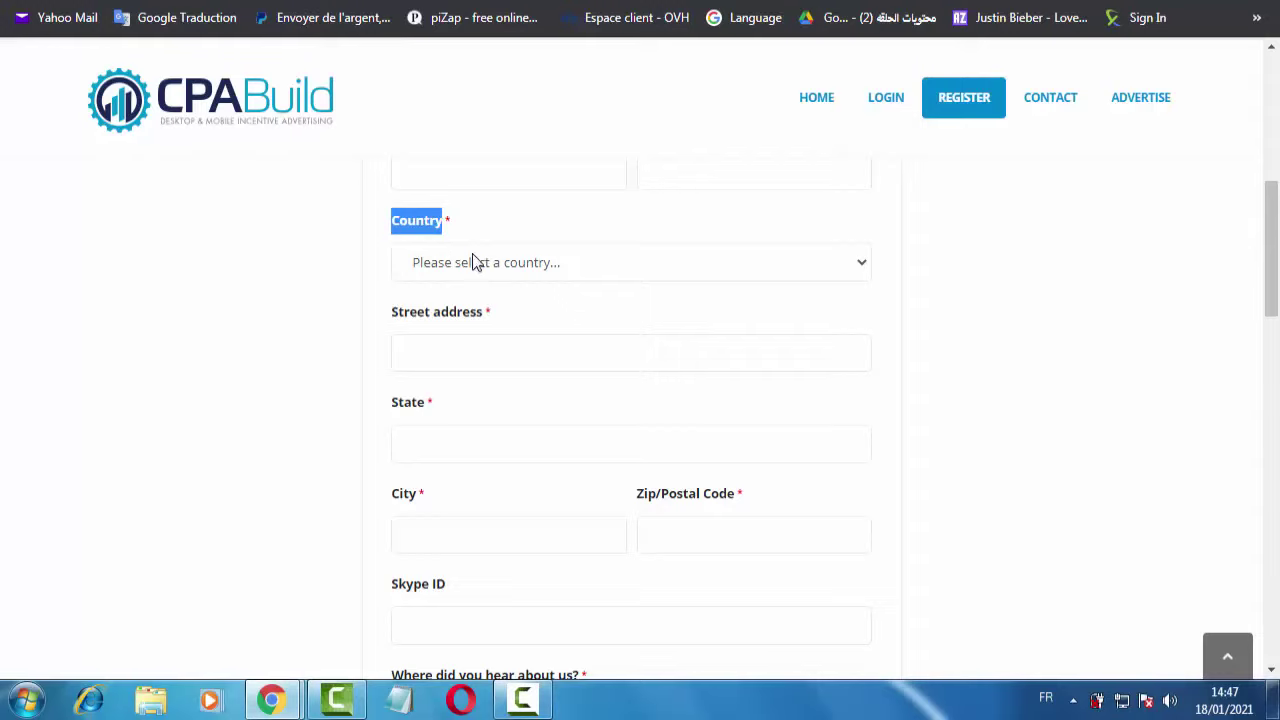
pyautogui.click(473, 256)
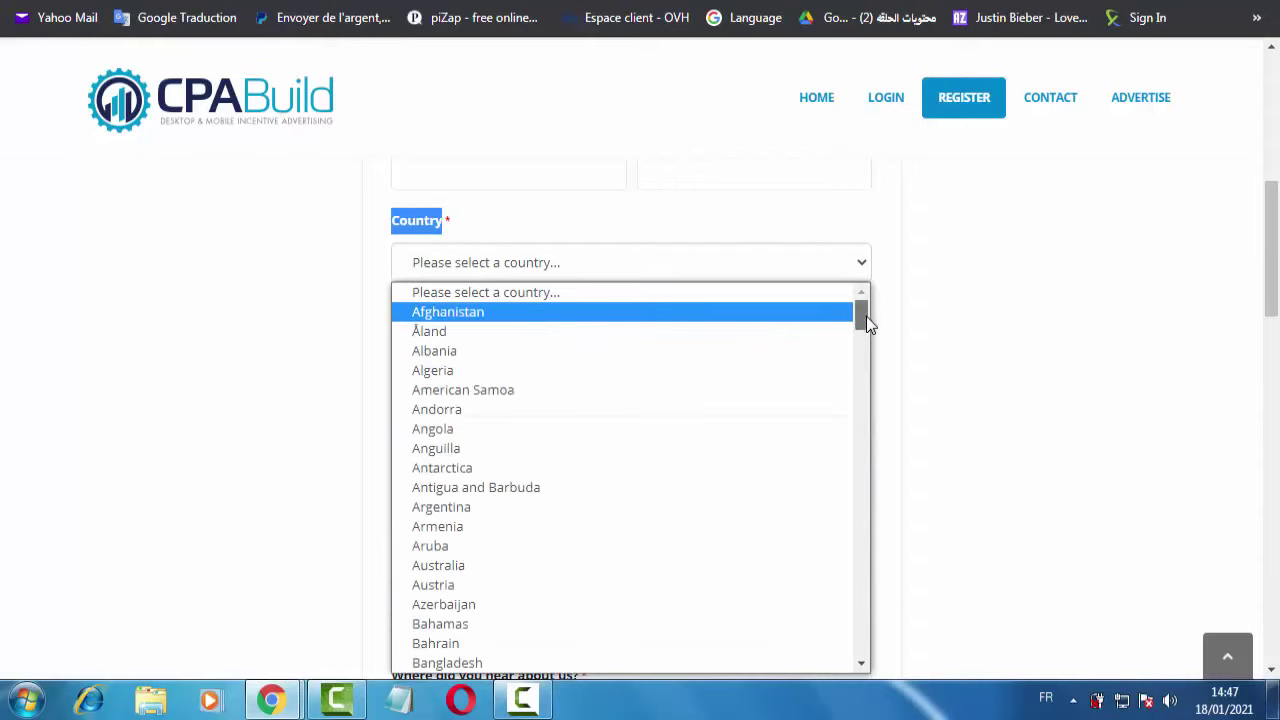
pyautogui.moveTo(866, 316); pyautogui.dragTo(860, 614)
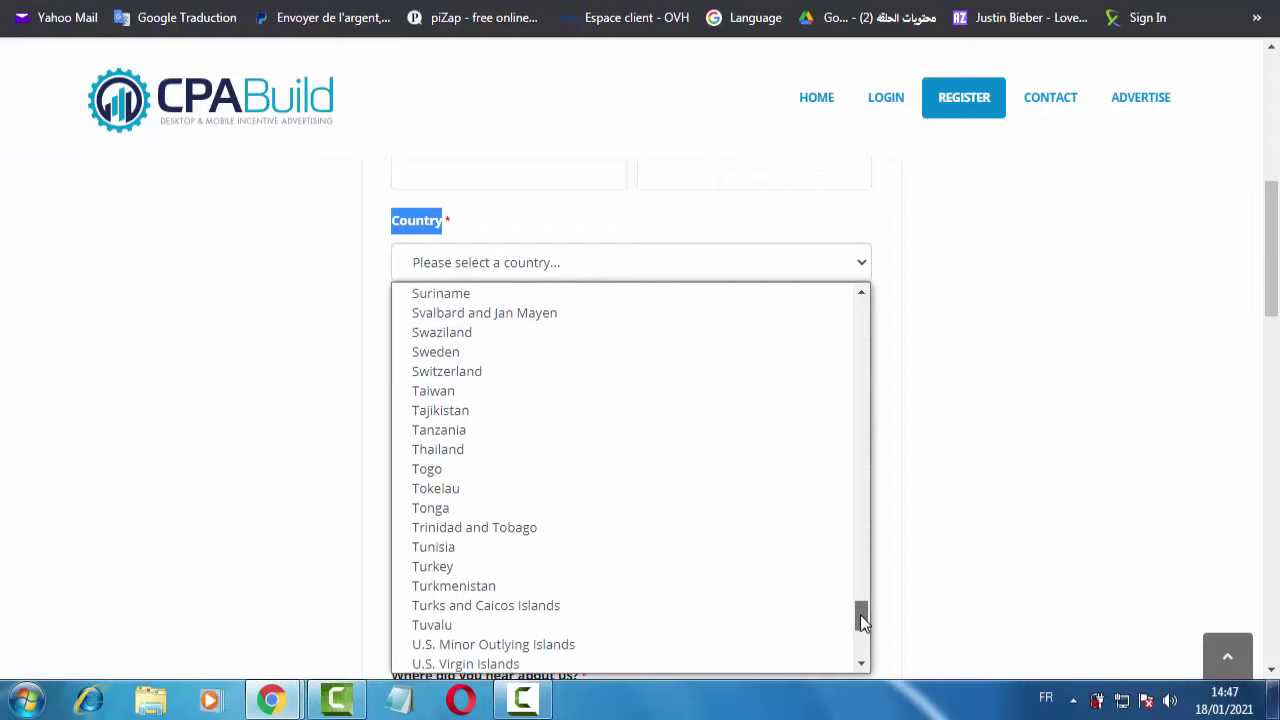
pyautogui.click(469, 548)
pyautogui.click(282, 236)
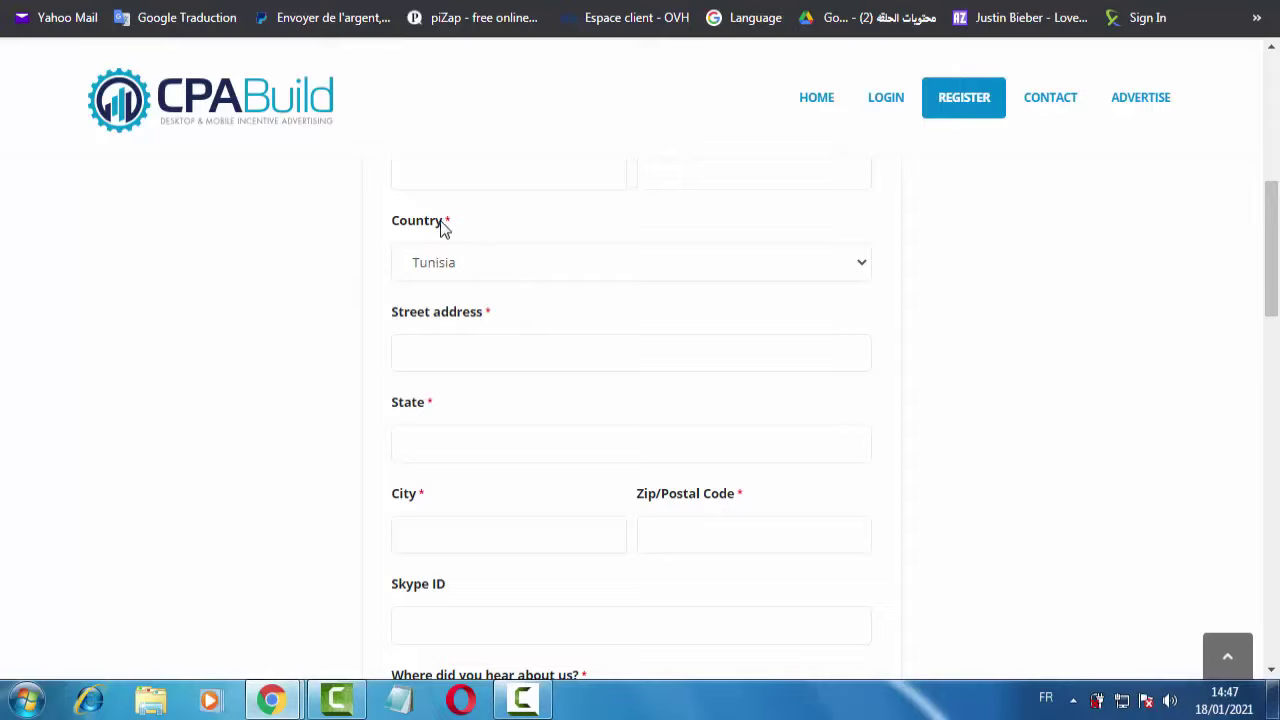
pyautogui.moveTo(441, 228); pyautogui.dragTo(392, 228)
pyautogui.click(394, 229)
pyautogui.scroll(-1, 1270, 283)
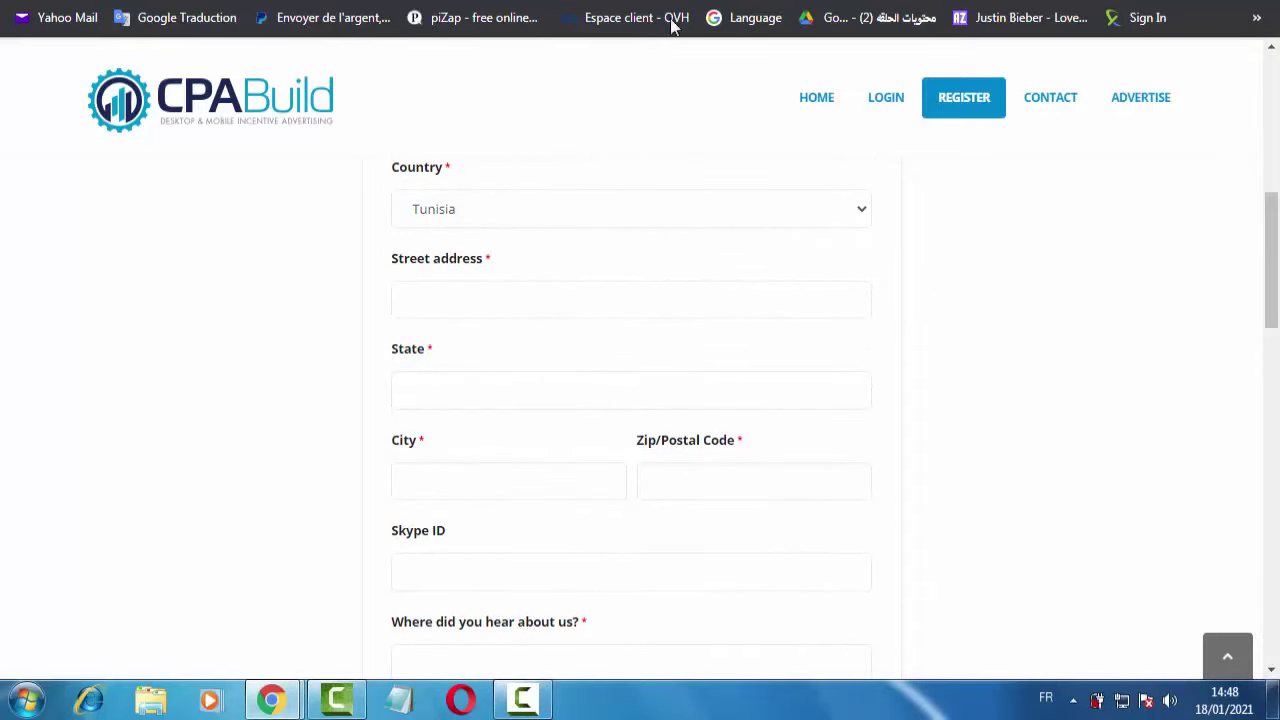
pyautogui.scroll(-1, 1270, 260)
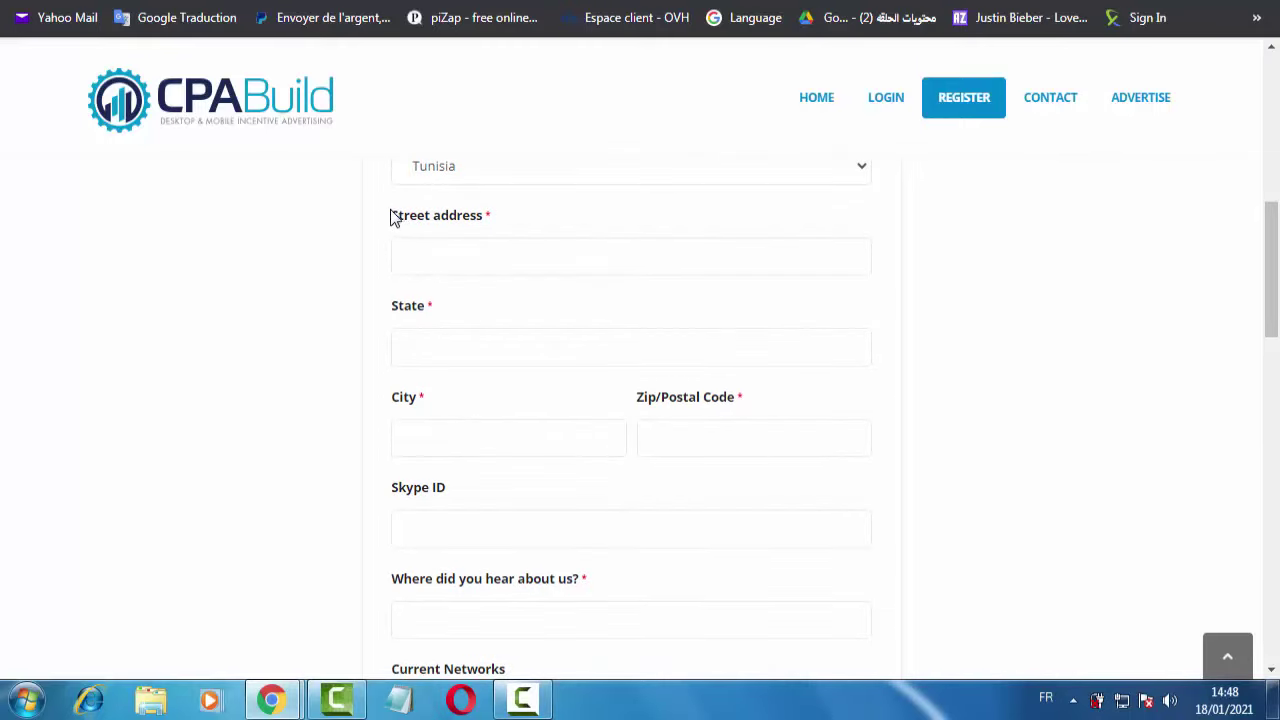
pyautogui.moveTo(391, 216); pyautogui.dragTo(465, 218)
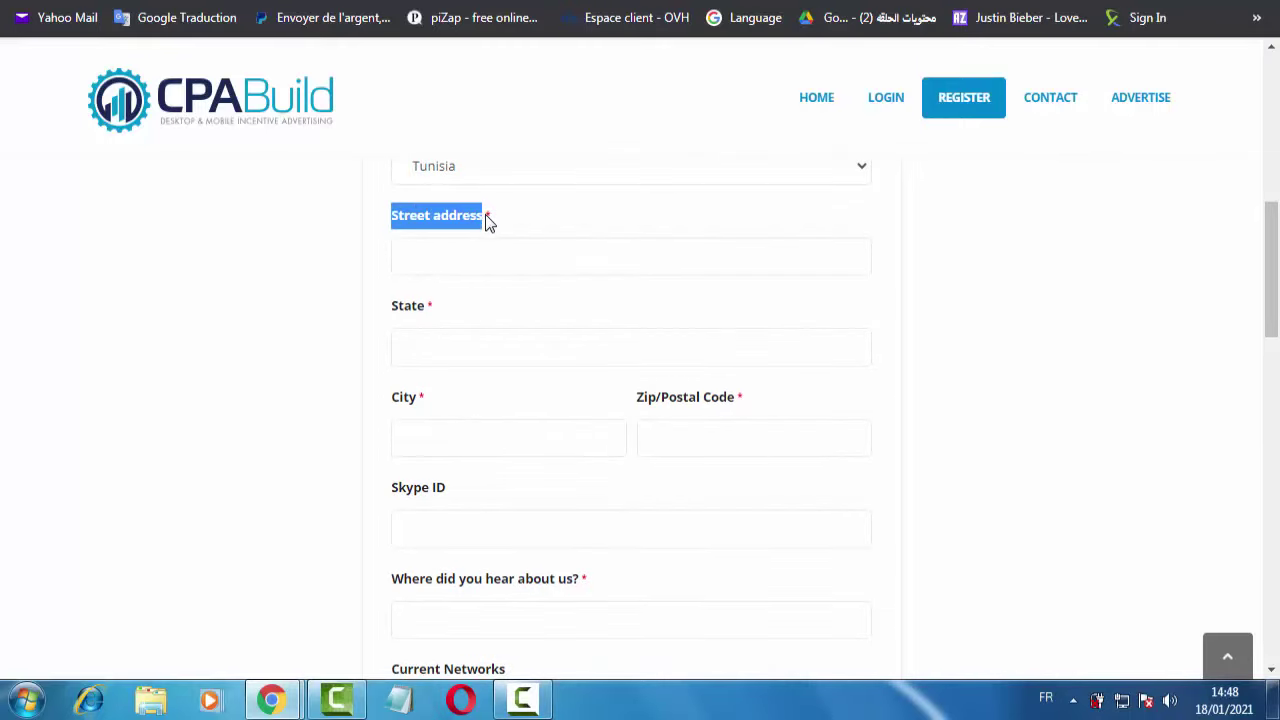
pyautogui.click(487, 215)
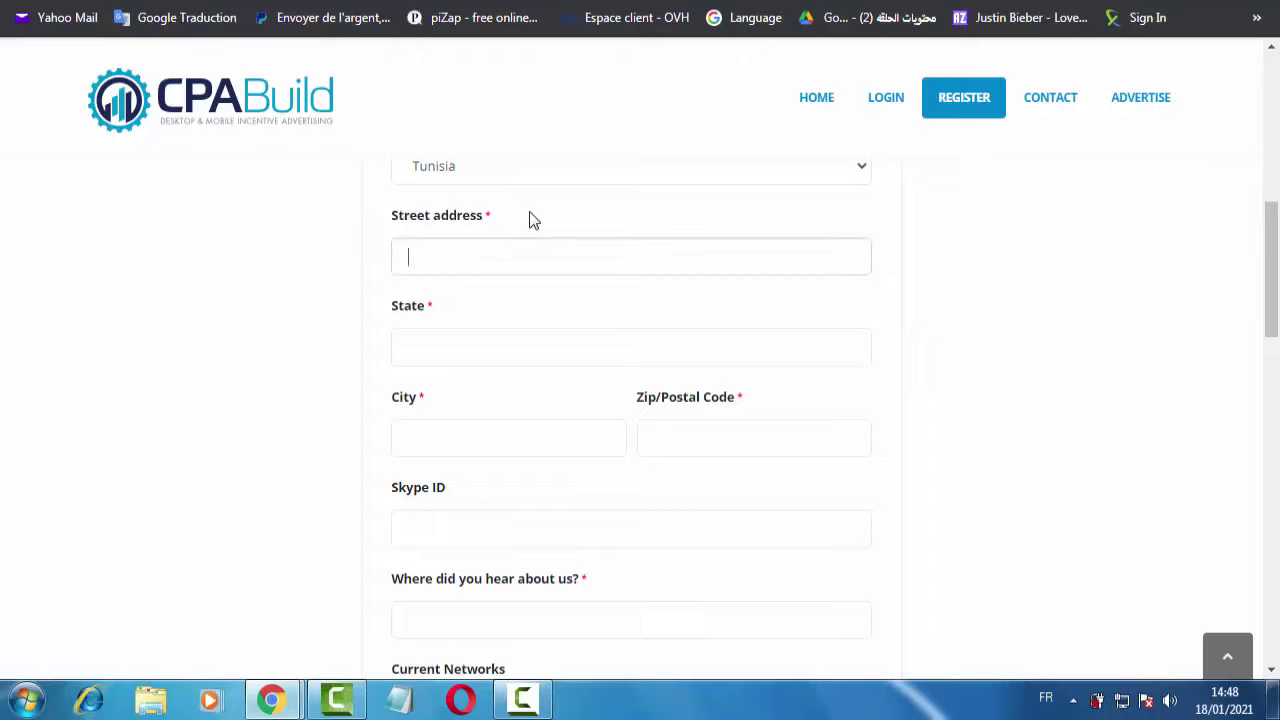
pyautogui.moveTo(467, 219); pyautogui.dragTo(408, 226)
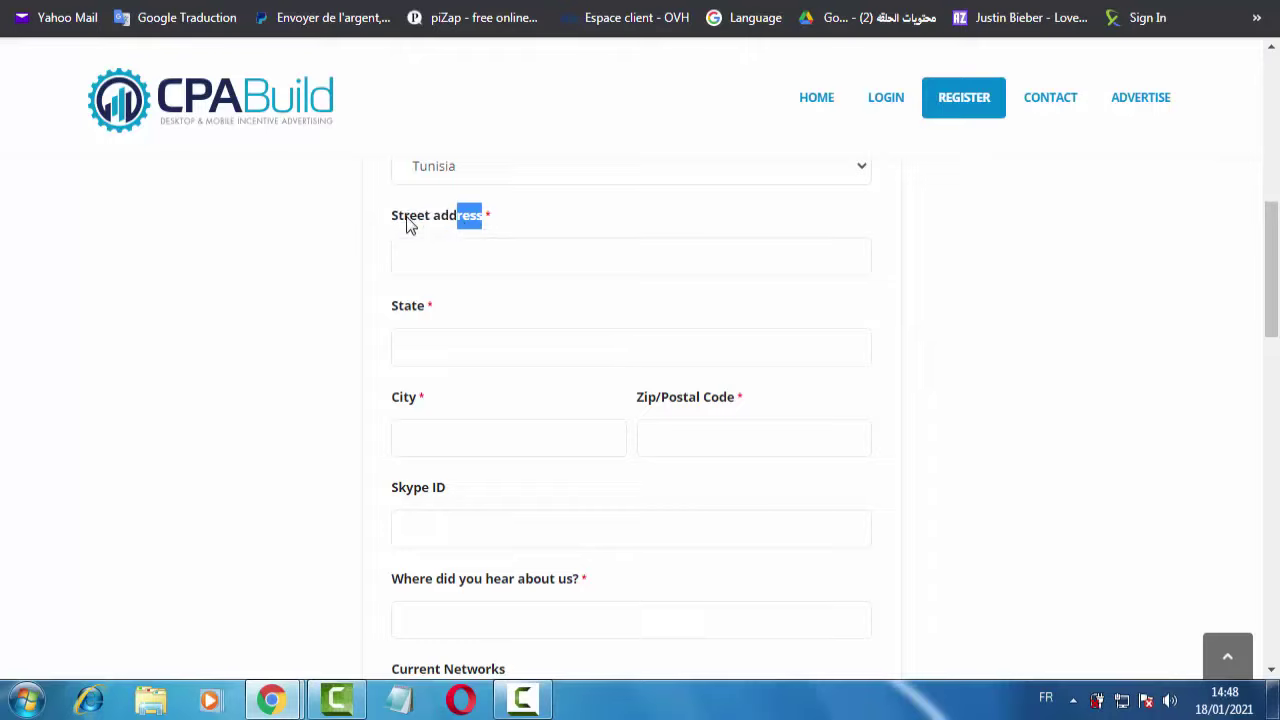
pyautogui.click(356, 239)
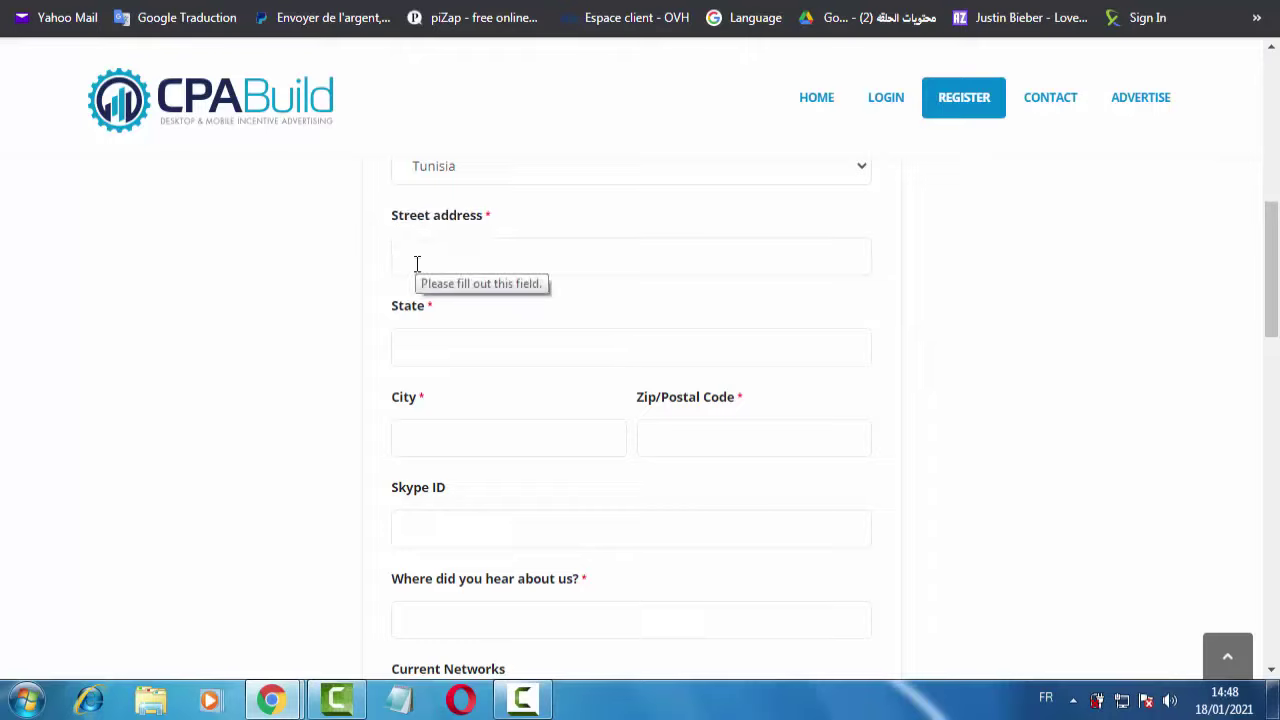
pyautogui.click(481, 257)
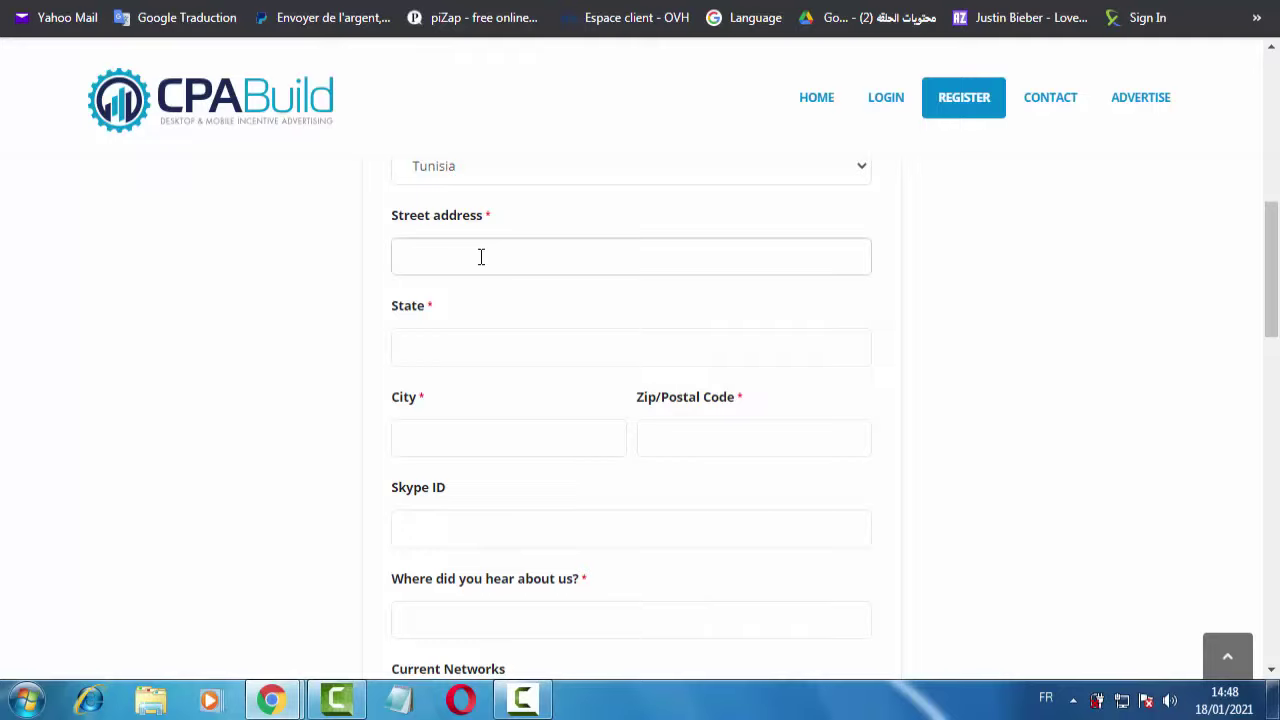
pyautogui.write('33 rue hassen ibn')
# Highlight the street name within the entered address, then deselect it.
pyautogui.moveTo(520, 257); pyautogui.dragTo(430, 260)
pyautogui.click(428, 259)
pyautogui.doubleClick(428, 259)
pyautogui.click(428, 259)
pyautogui.moveTo(426, 257); pyautogui.dragTo(534, 268)
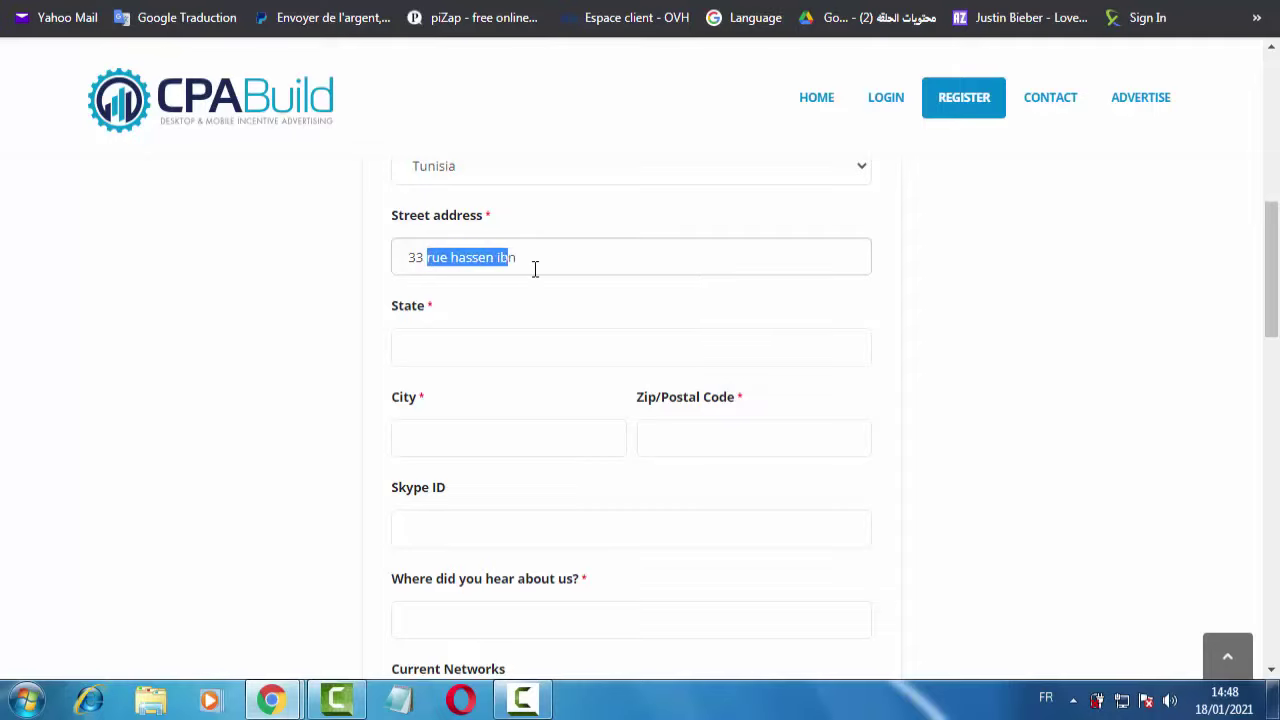
pyautogui.click(534, 268)
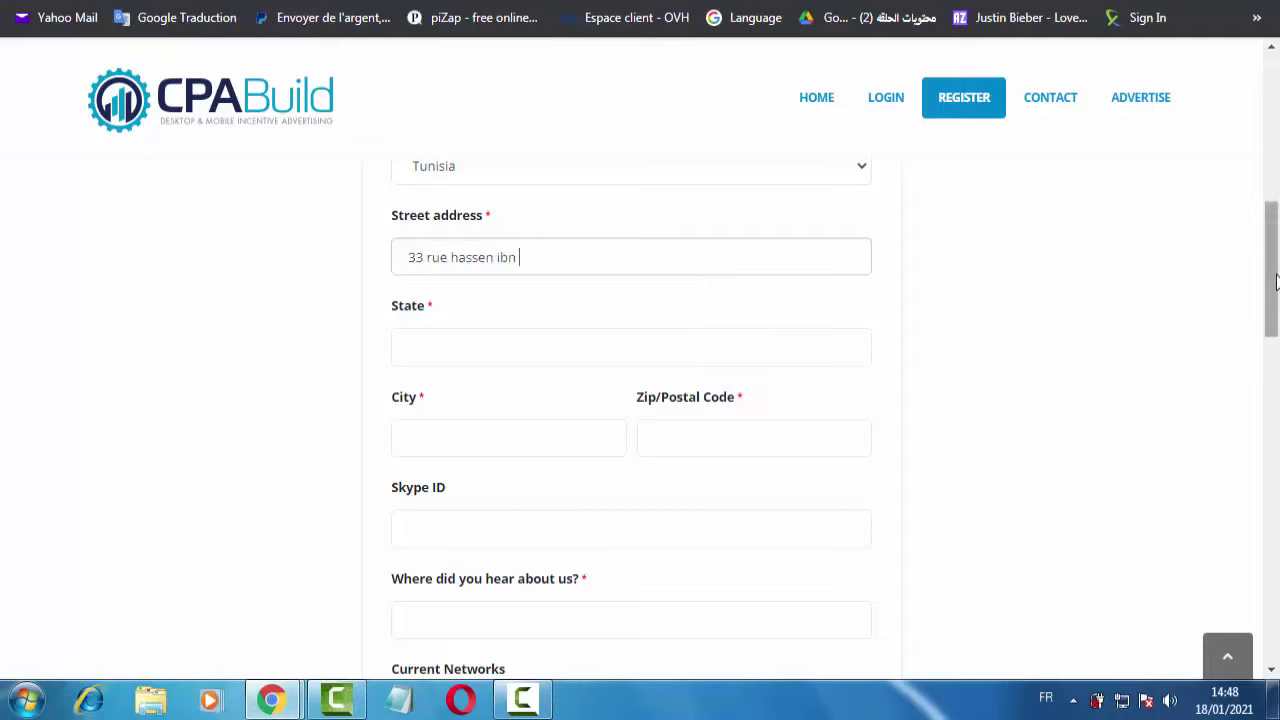
pyautogui.scroll(-1, 1275, 300)
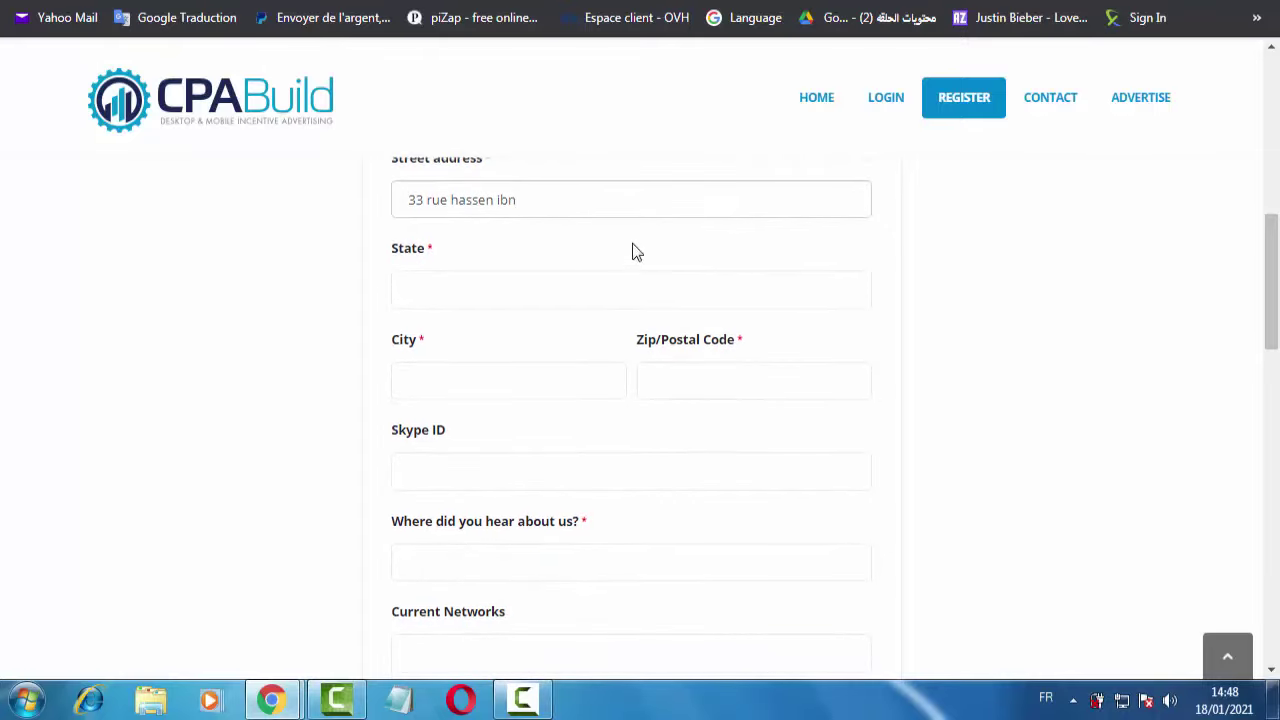
# Enter 'tunisia' in the State field.
pyautogui.keyDown('shift'); pyautogui.click(409, 207); pyautogui.keyUp('shift')
pyautogui.click(406, 203)
pyautogui.moveTo(429, 253); pyautogui.dragTo(391, 253)
pyautogui.click(433, 301)
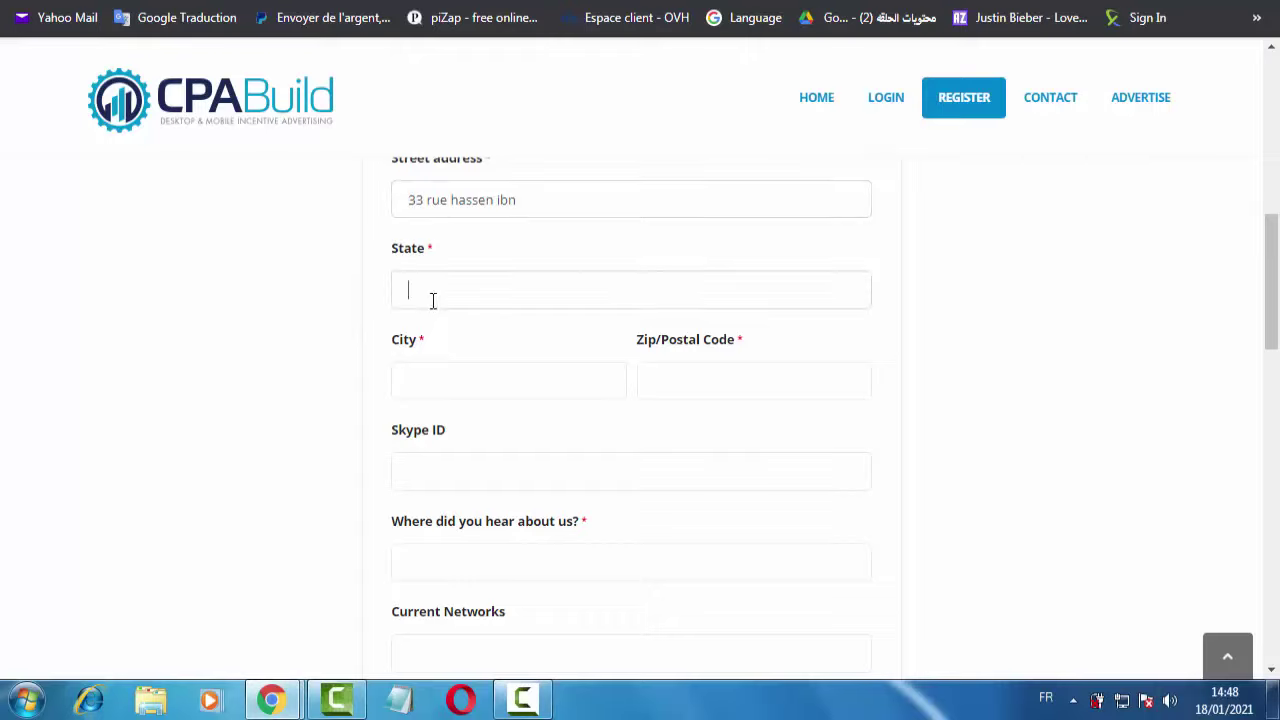
pyautogui.write('tunisia')
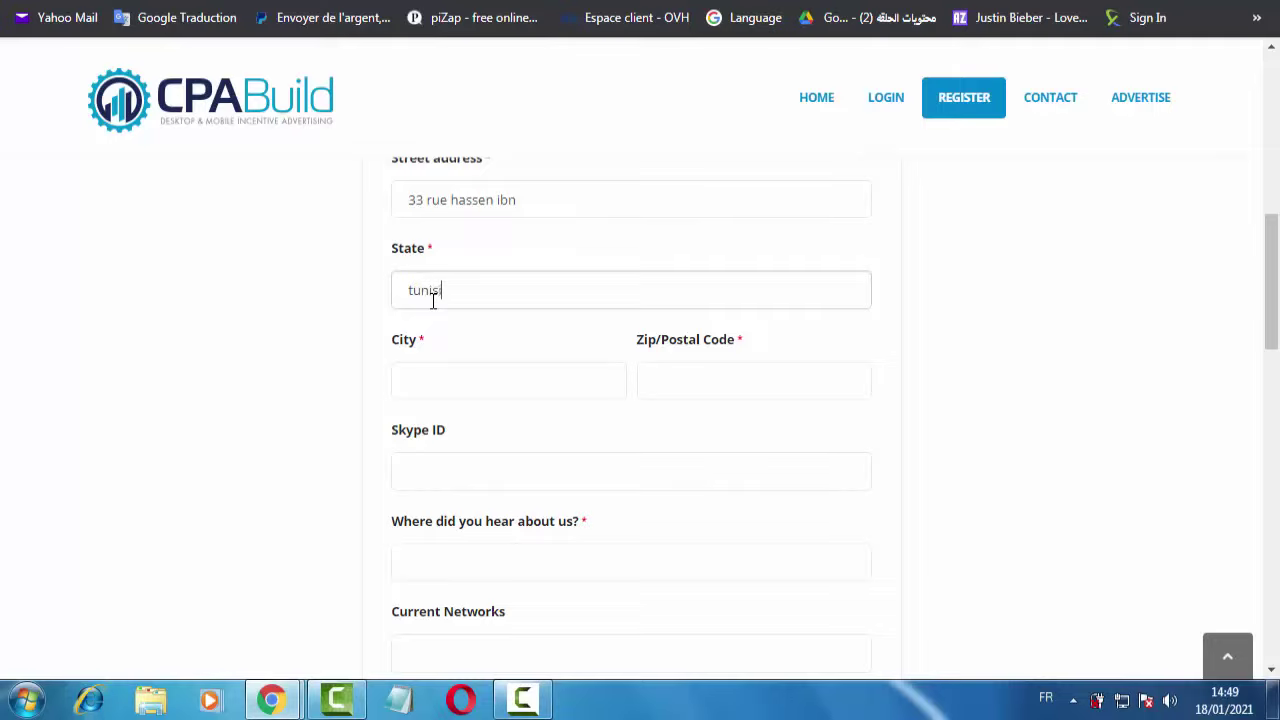
# Enter 'jeddouba' in the City field, then mark the Zip/Postal Code field.
pyautogui.click(446, 370)
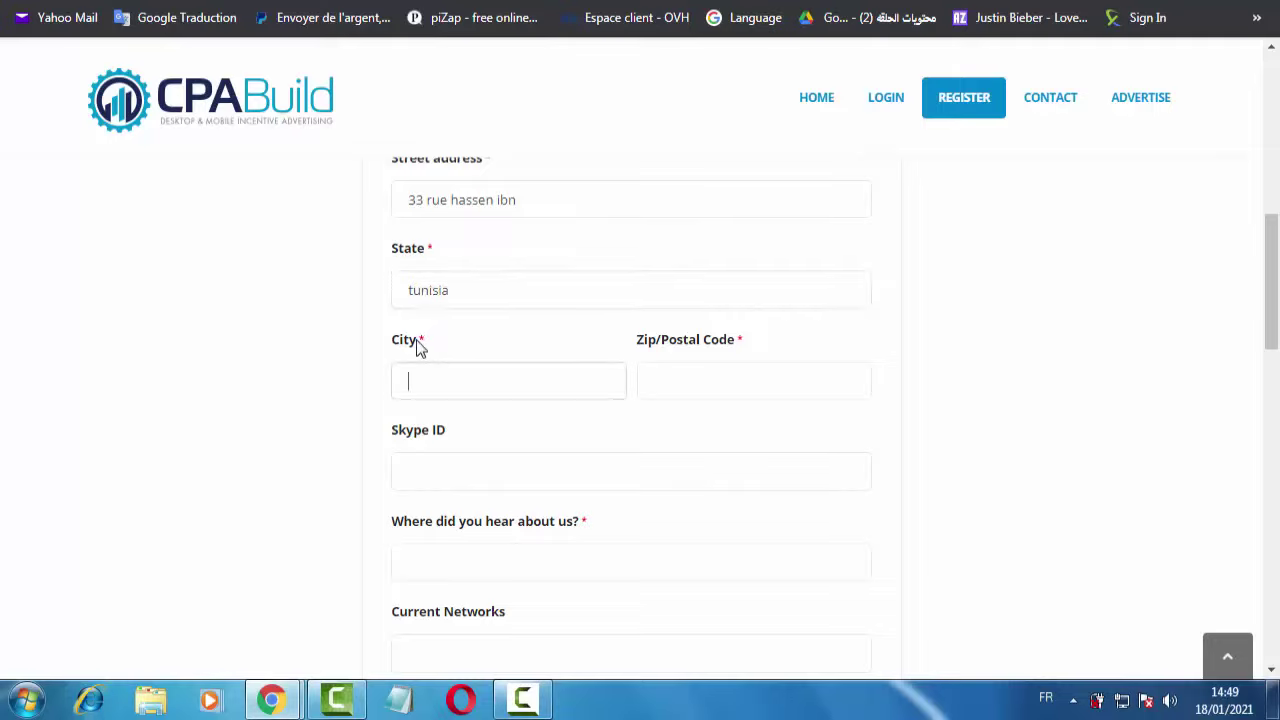
pyautogui.moveTo(417, 346); pyautogui.dragTo(392, 337)
pyautogui.click(420, 372)
pyautogui.write('jeddouba')
pyautogui.click(437, 381)
pyautogui.click(689, 365)
pyautogui.moveTo(737, 342); pyautogui.dragTo(655, 342)
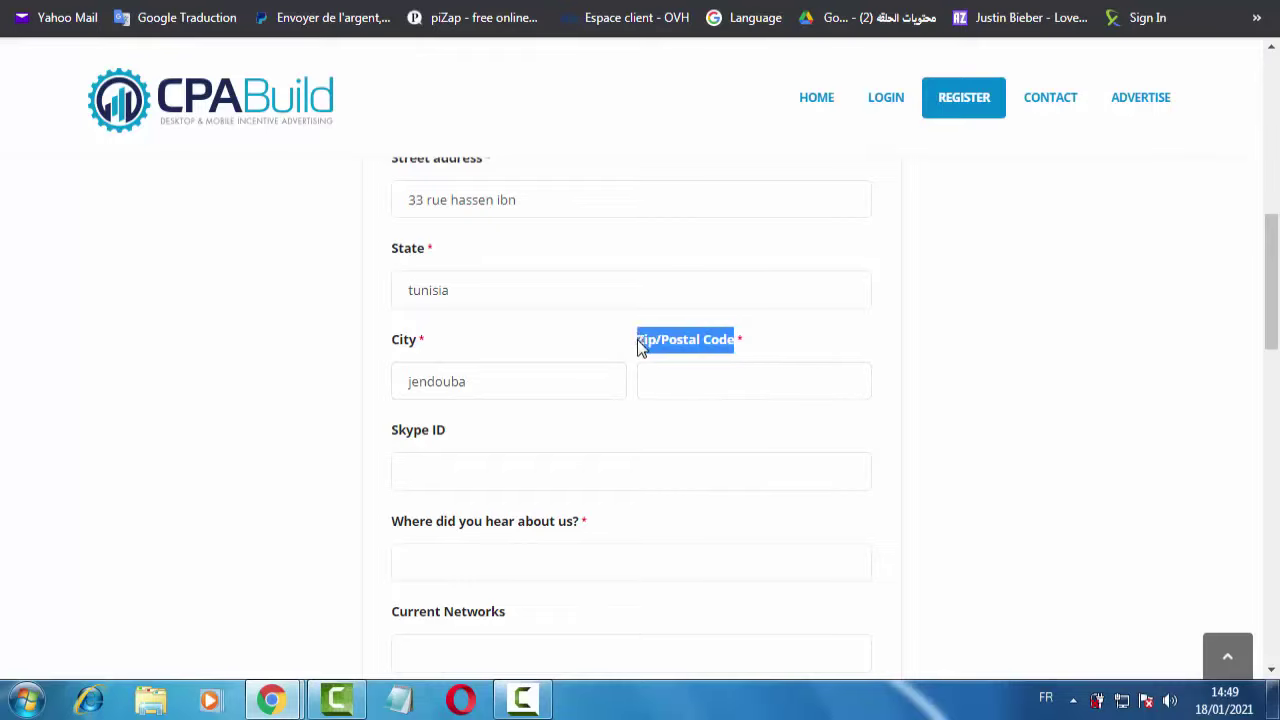
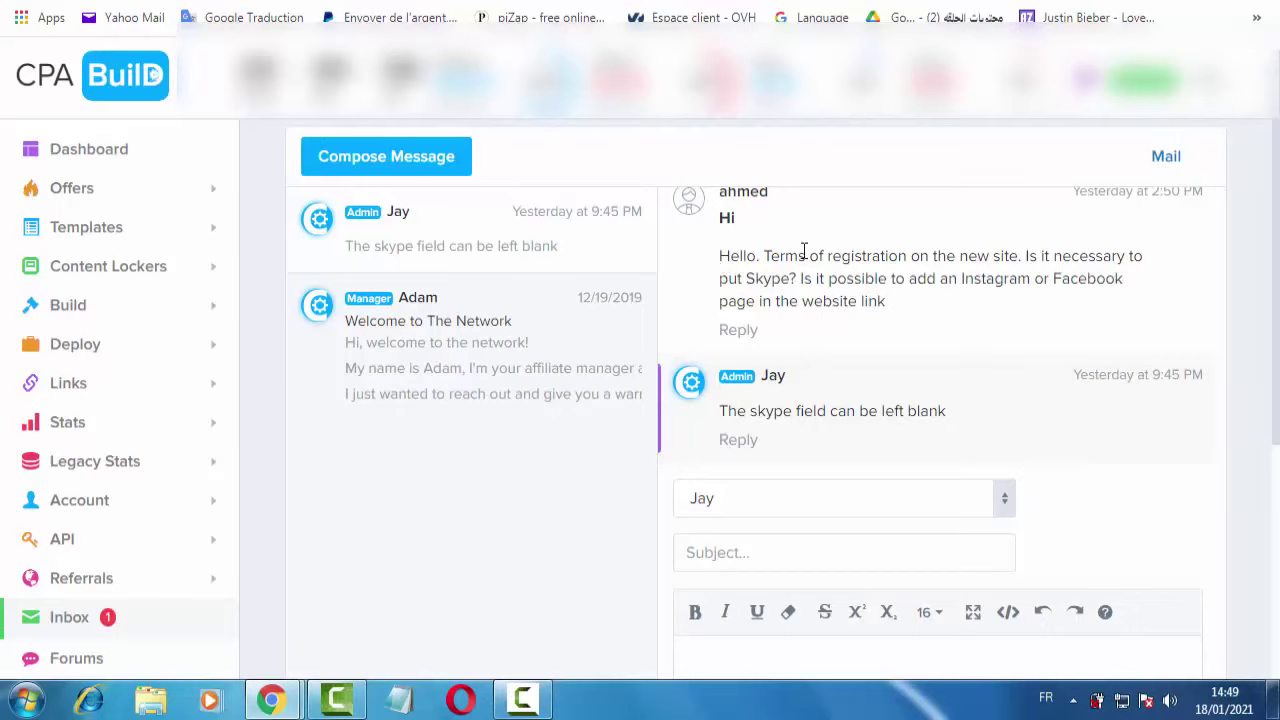
pyautogui.click(889, 302)
pyautogui.moveTo(962, 279); pyautogui.dragTo(1128, 284)
pyautogui.click(1057, 285)
pyautogui.click(876, 277)
pyautogui.doubleClick(749, 278)
pyautogui.moveTo(734, 409); pyautogui.dragTo(949, 413)
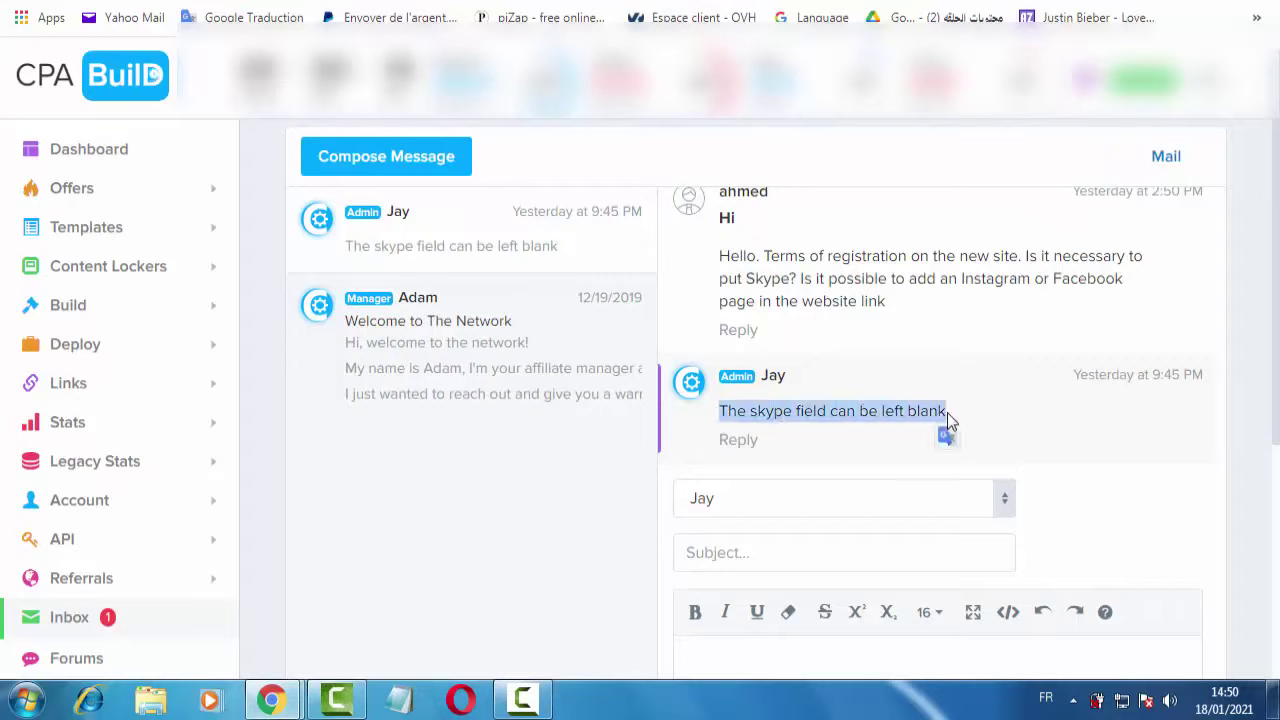
pyautogui.click(952, 441)
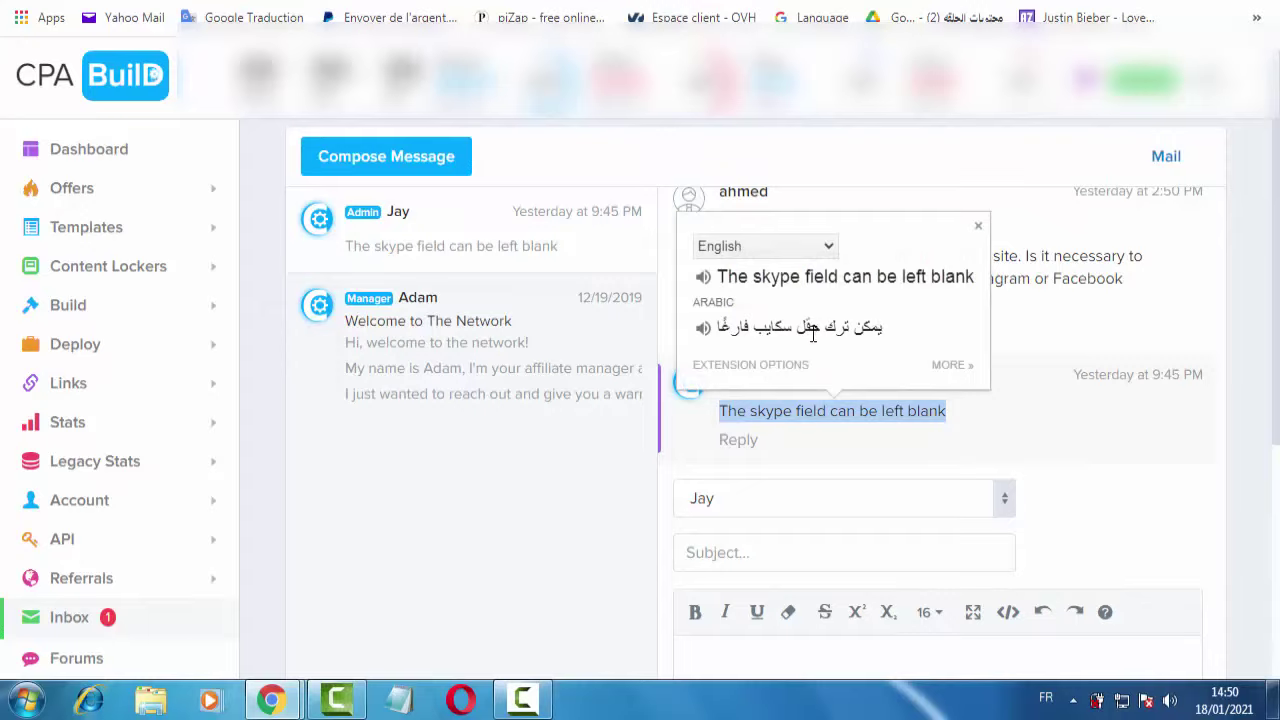
pyautogui.click(827, 410)
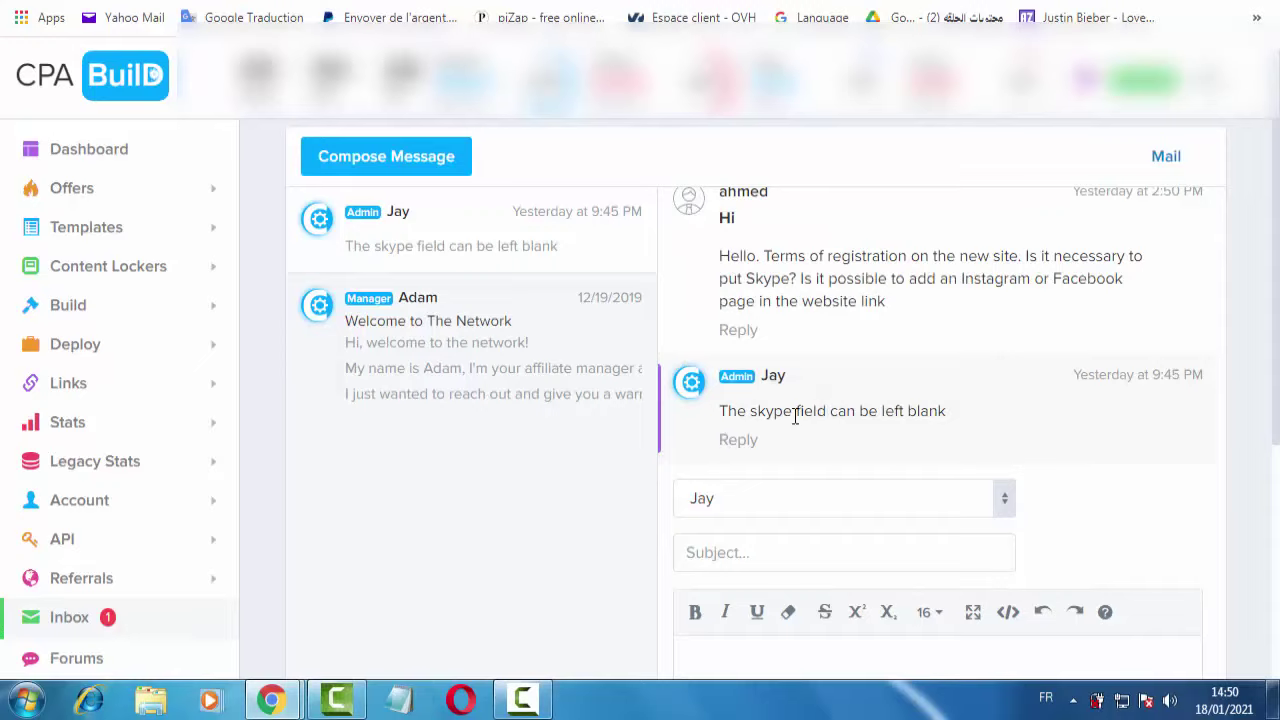
pyautogui.moveTo(796, 416); pyautogui.dragTo(750, 410)
pyautogui.click(834, 394)
# Scroll down the conversation to reveal the blank reply form below the admin's Skype-field answer.
pyautogui.scroll(-1, 1262, 362)
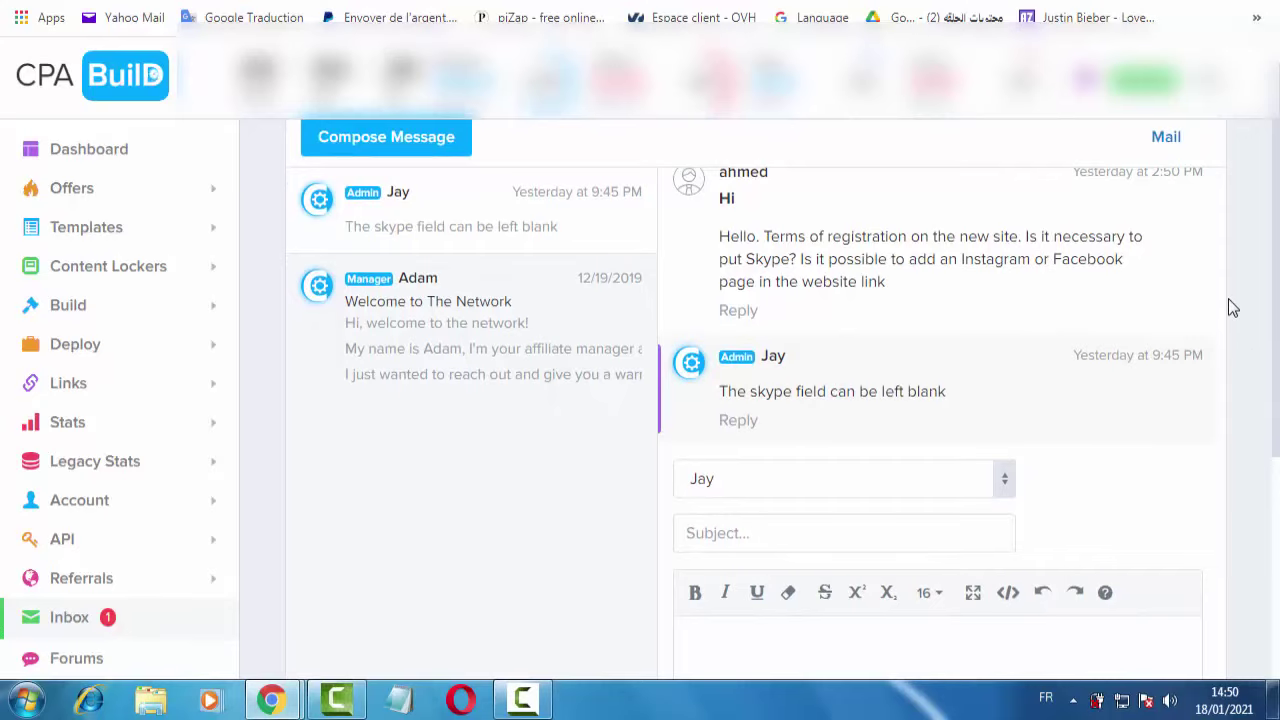
pyautogui.scroll(-2, 1205, 297)
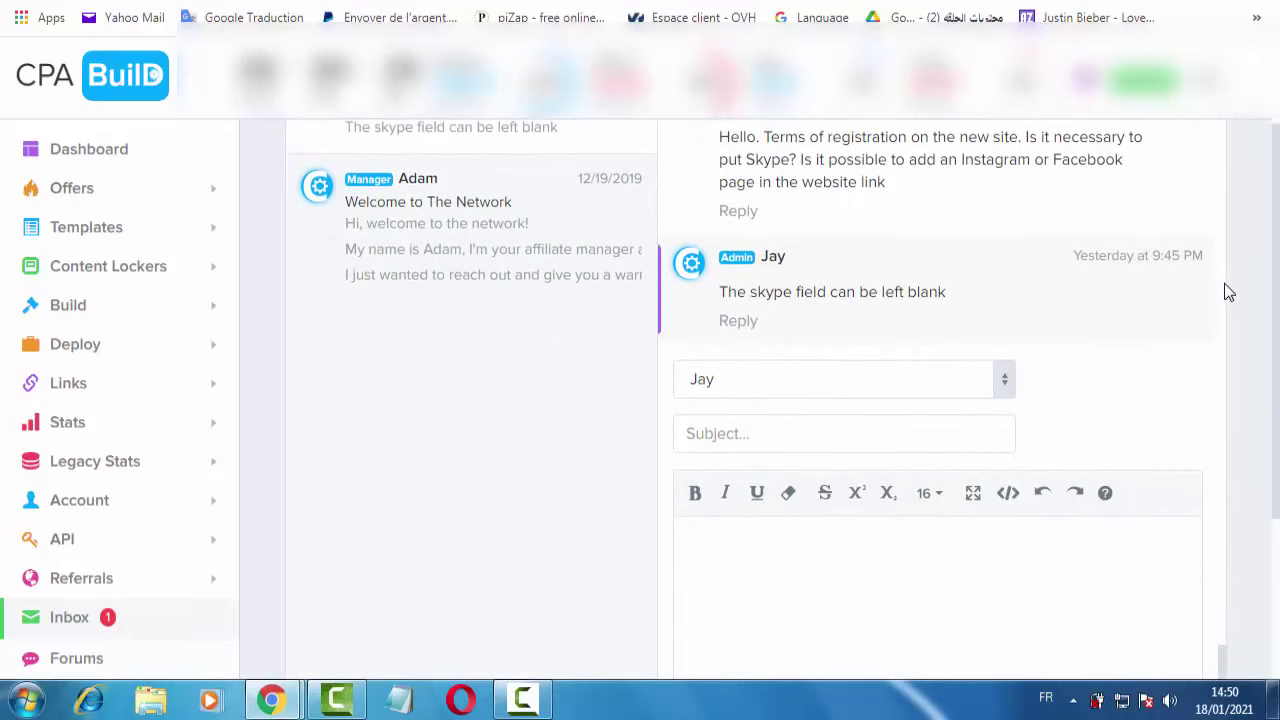
pyautogui.scroll(10, 1224, 283)
pyautogui.scroll(-4, 1222, 300)
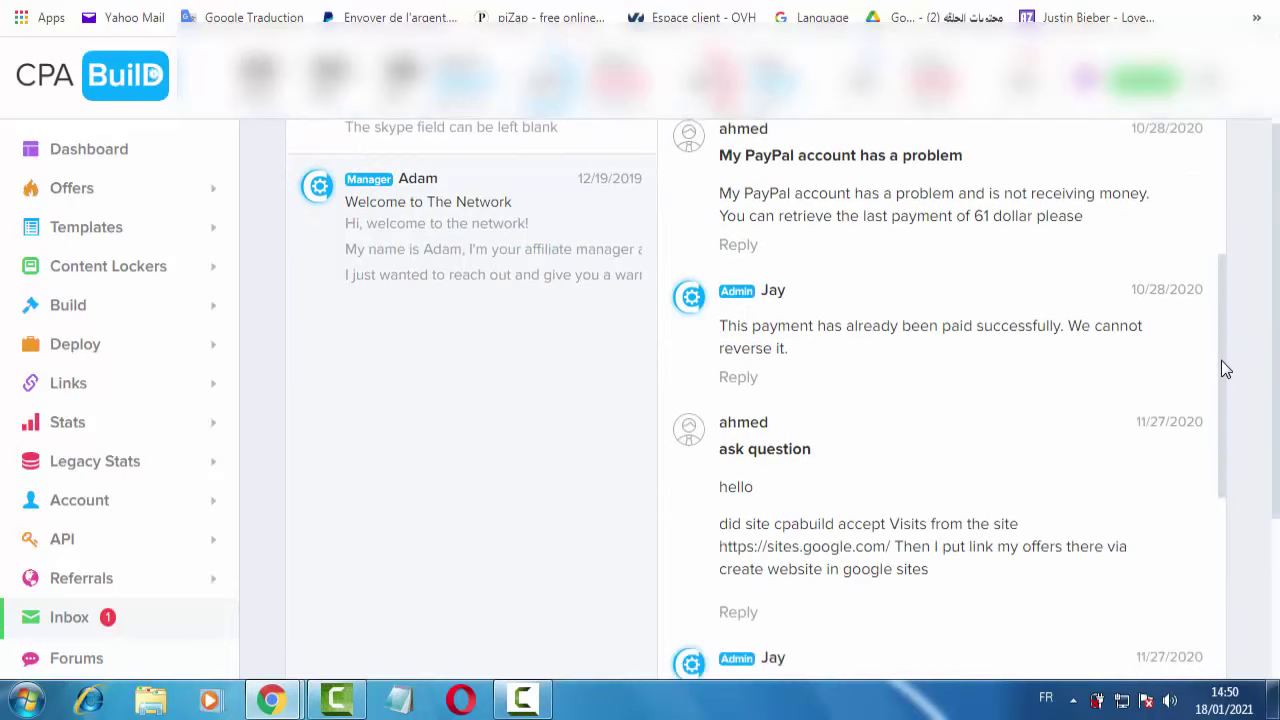
pyautogui.moveTo(1219, 448); pyautogui.dragTo(1221, 647)
pyautogui.scroll(-4, 1221, 646)
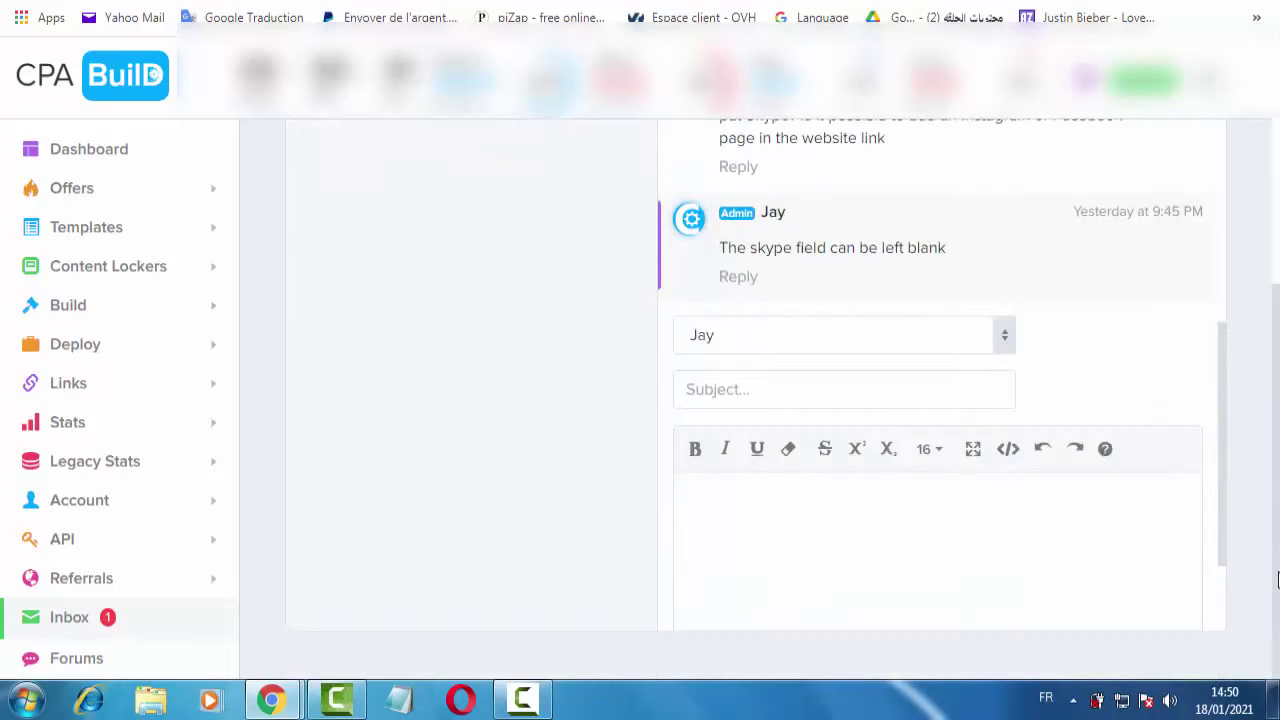
pyautogui.scroll(-1, 1229, 386)
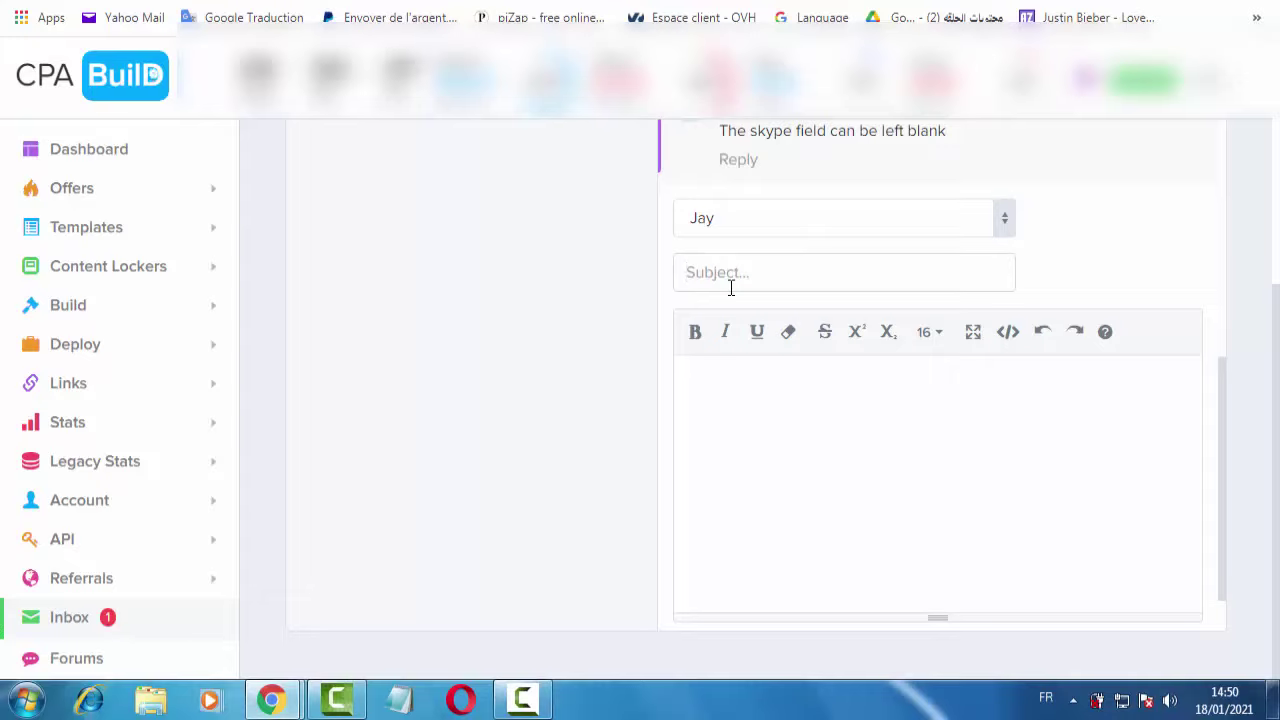
# Enter 'hi' as the reply subject, then type and delete test text in the body.
pyautogui.write('hi')
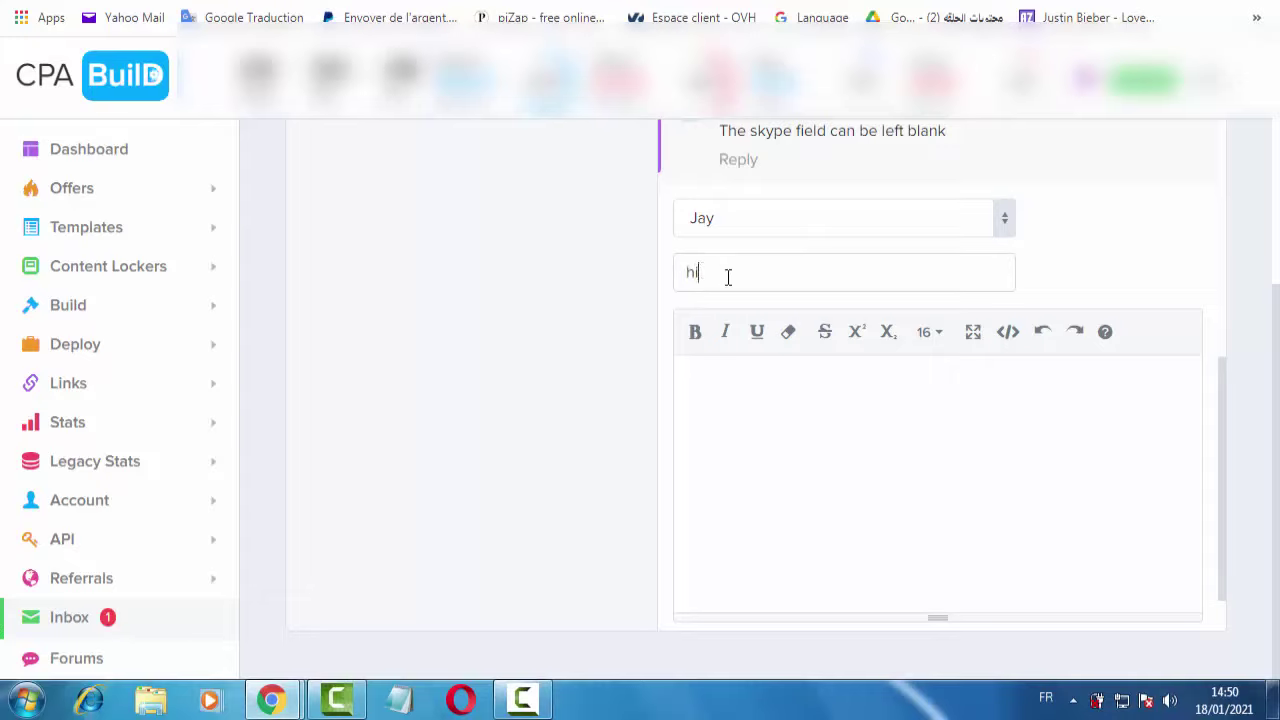
pyautogui.click(729, 398)
pyautogui.write('hhhhhhhhhhhhhh')
pyautogui.scroll(-1, 1240, 380)
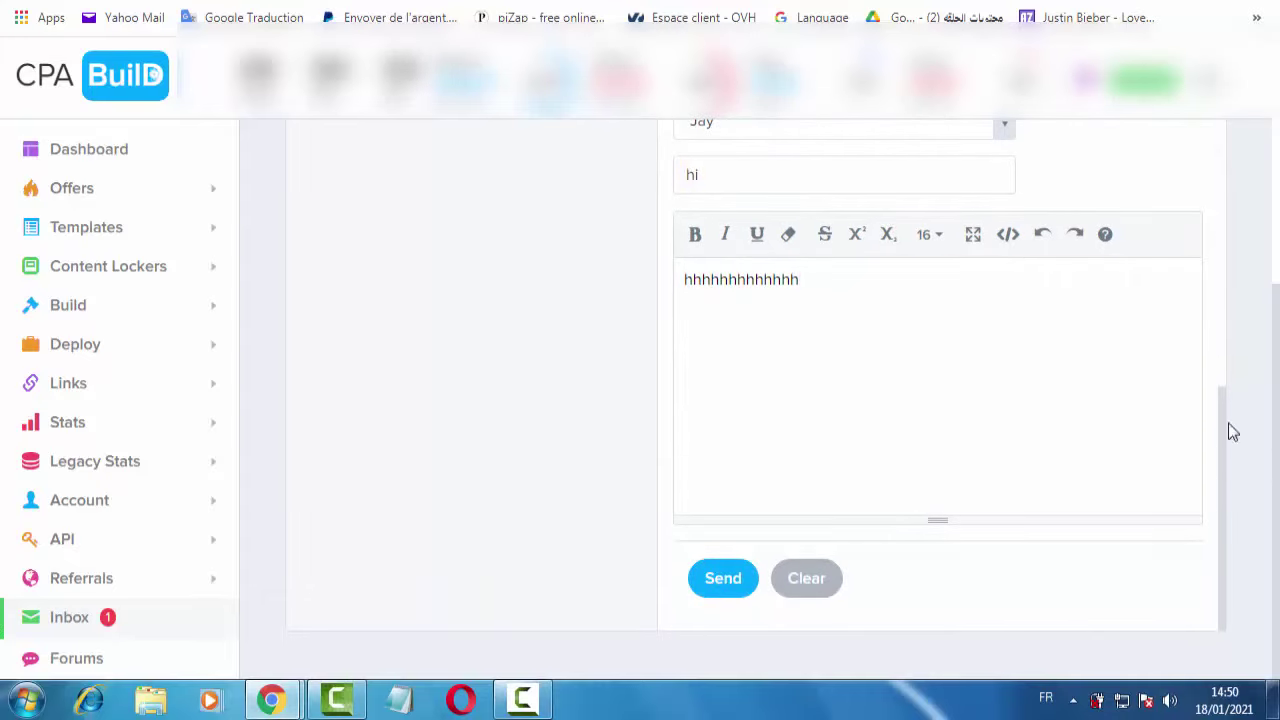
pyautogui.doubleClick(960, 304)
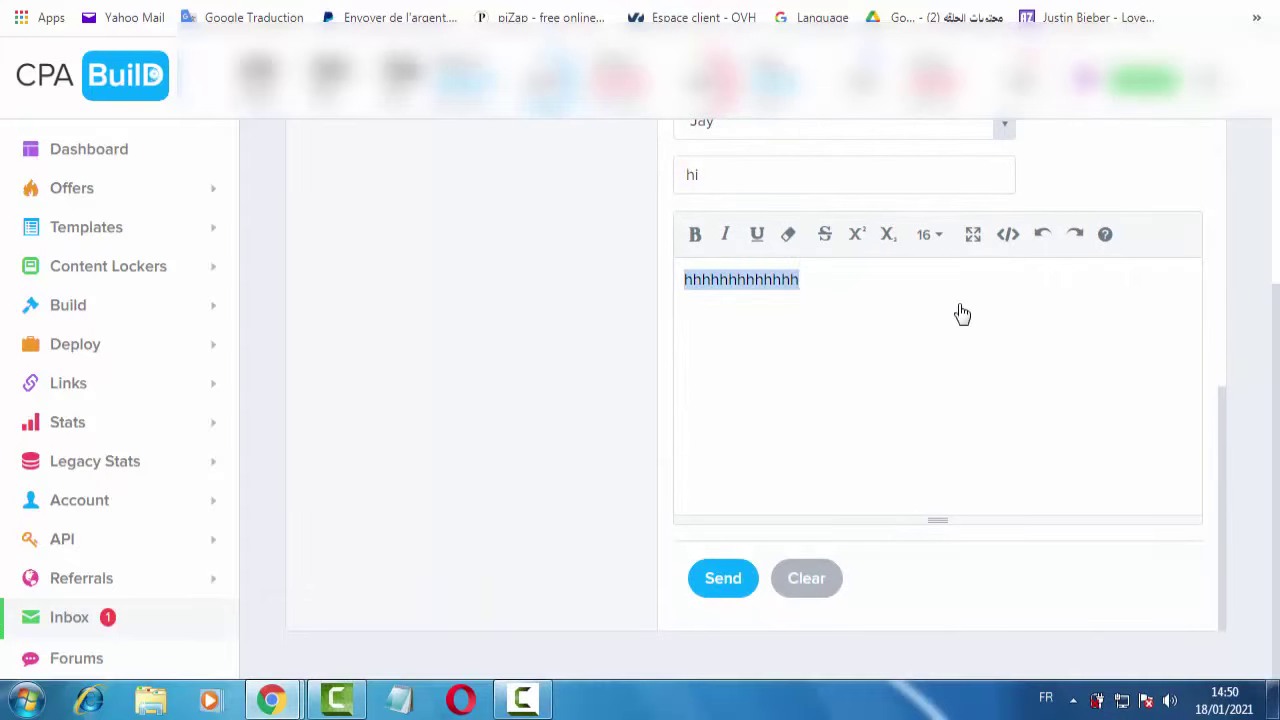
pyautogui.press('BackSpace')
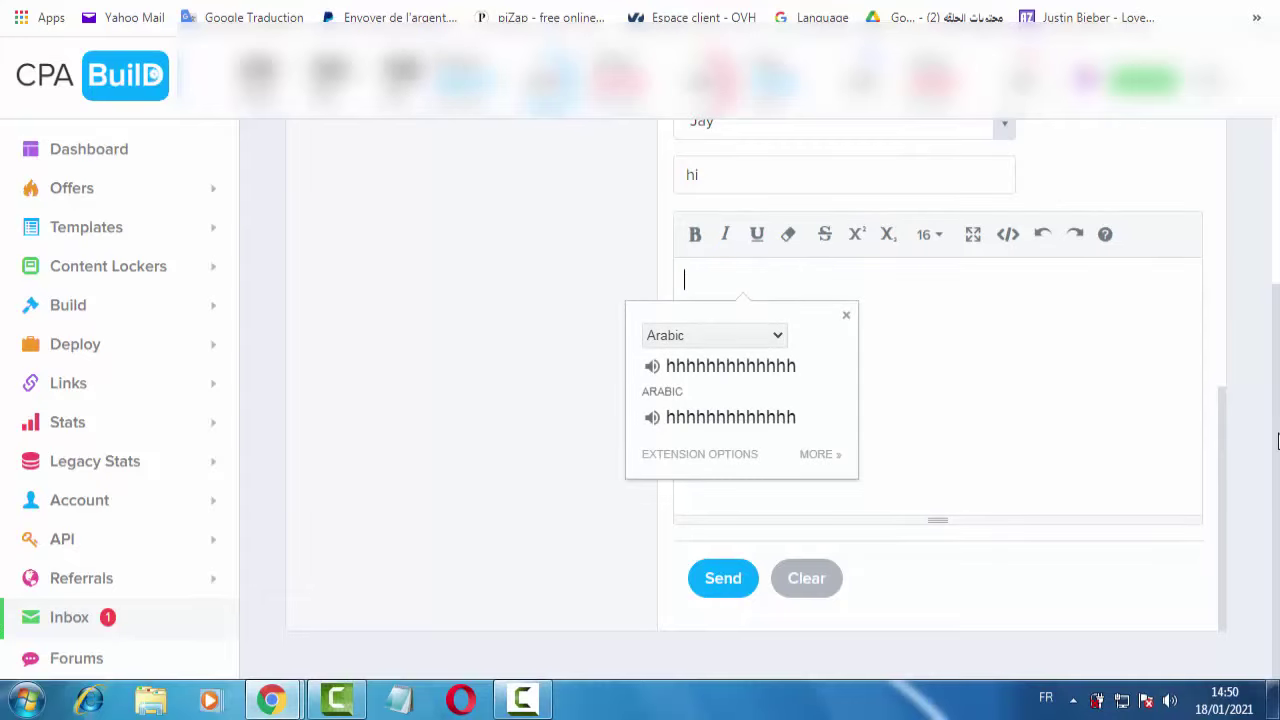
pyautogui.moveTo(1277, 428); pyautogui.dragTo(1277, 331)
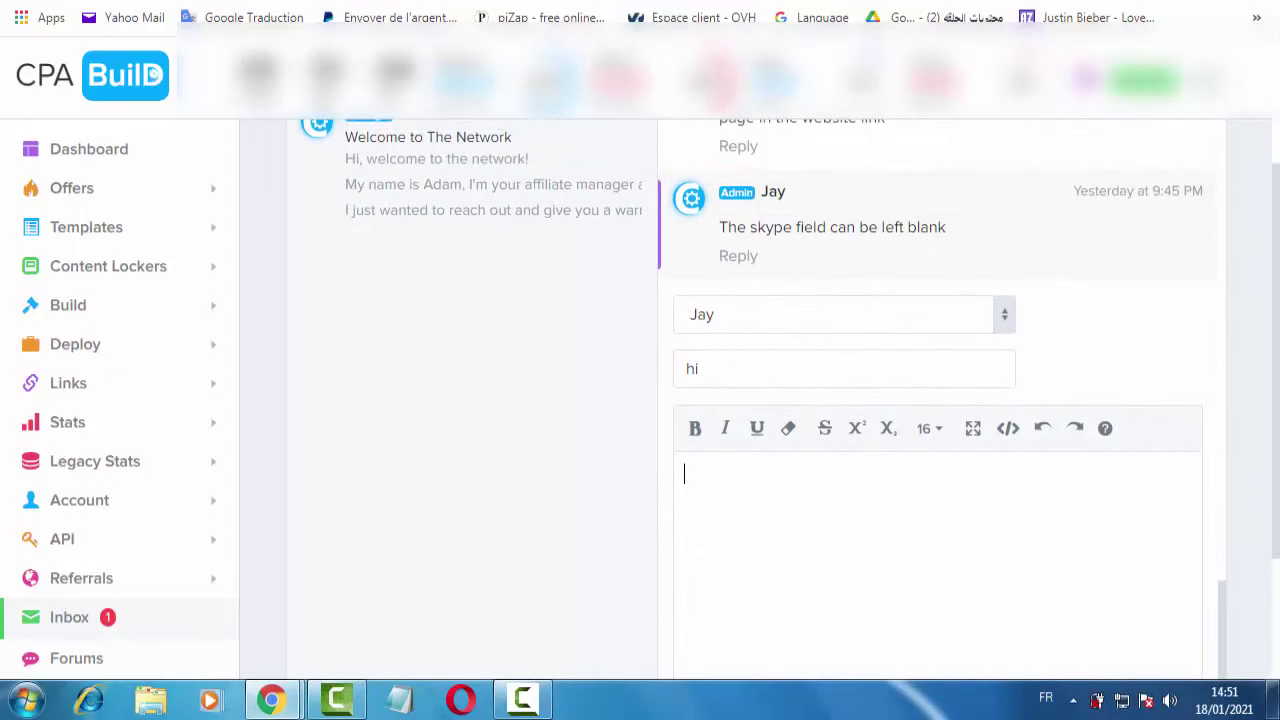
# Scroll through the thread and highlight the question about Egypt accounts and followers.
pyautogui.scroll(1, 1200, 375)
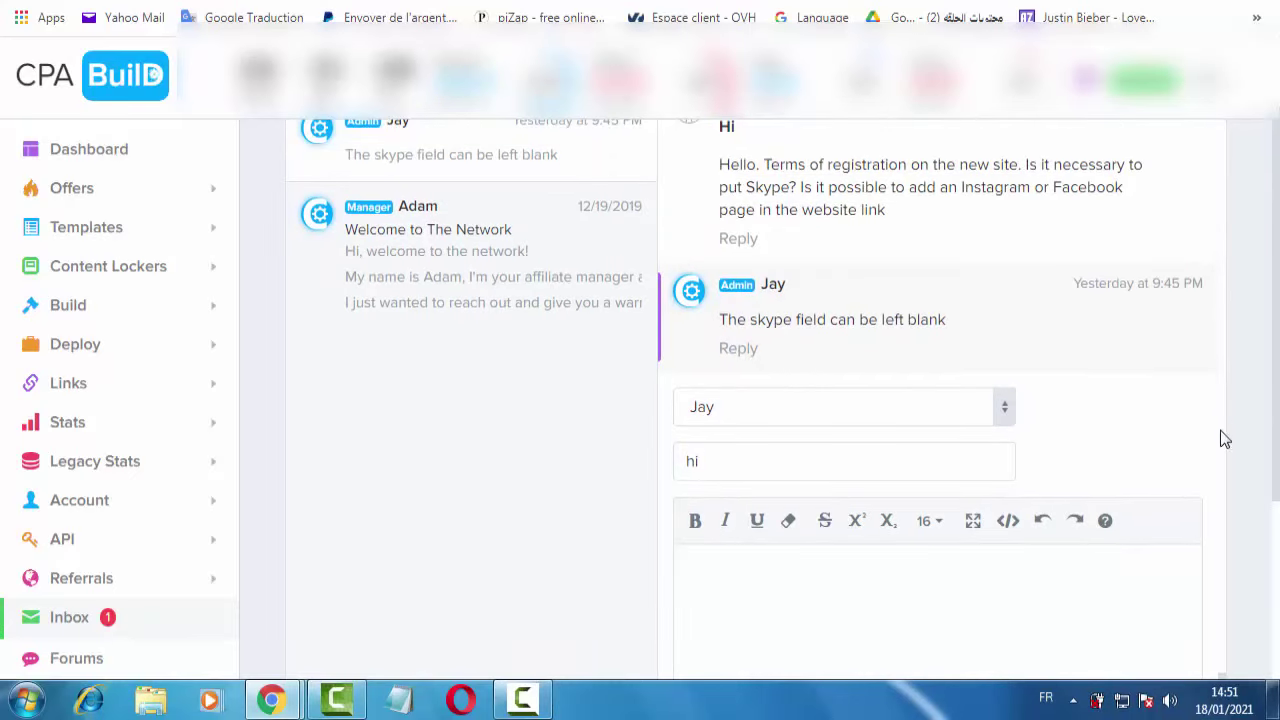
pyautogui.scroll(2, 1277, 320)
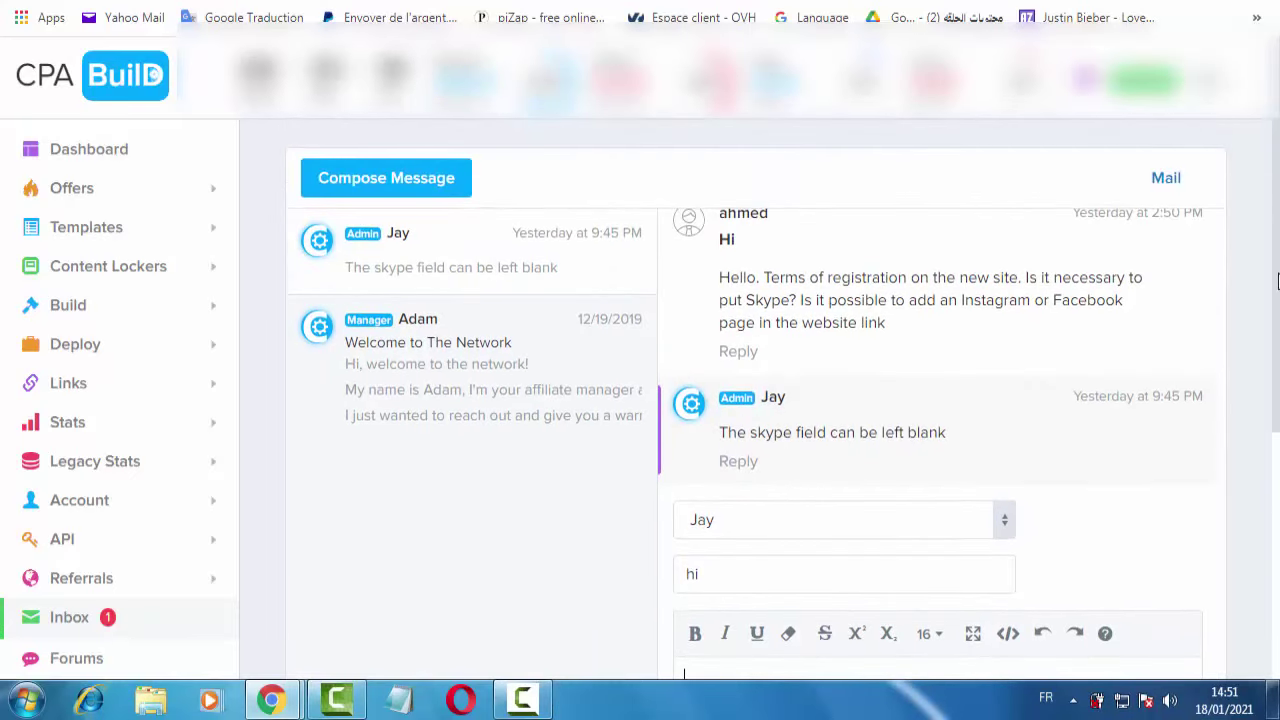
pyautogui.scroll(10, 1225, 451)
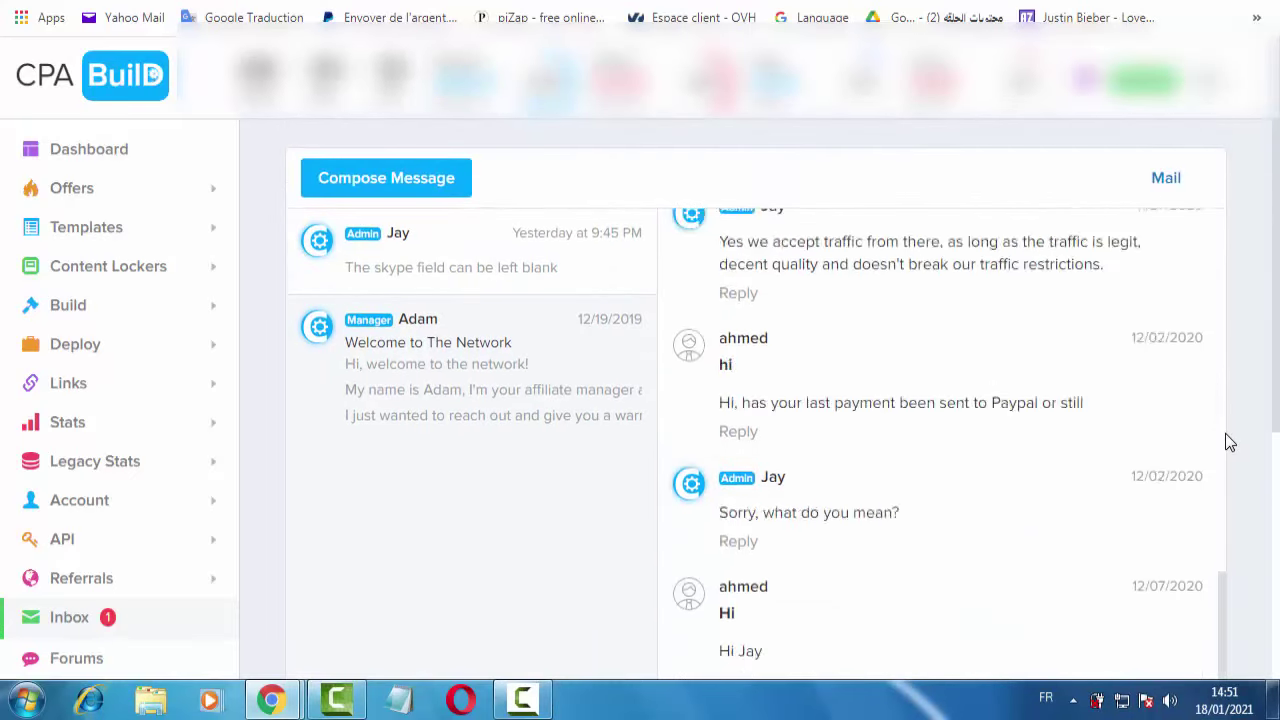
pyautogui.scroll(-3, 1227, 440)
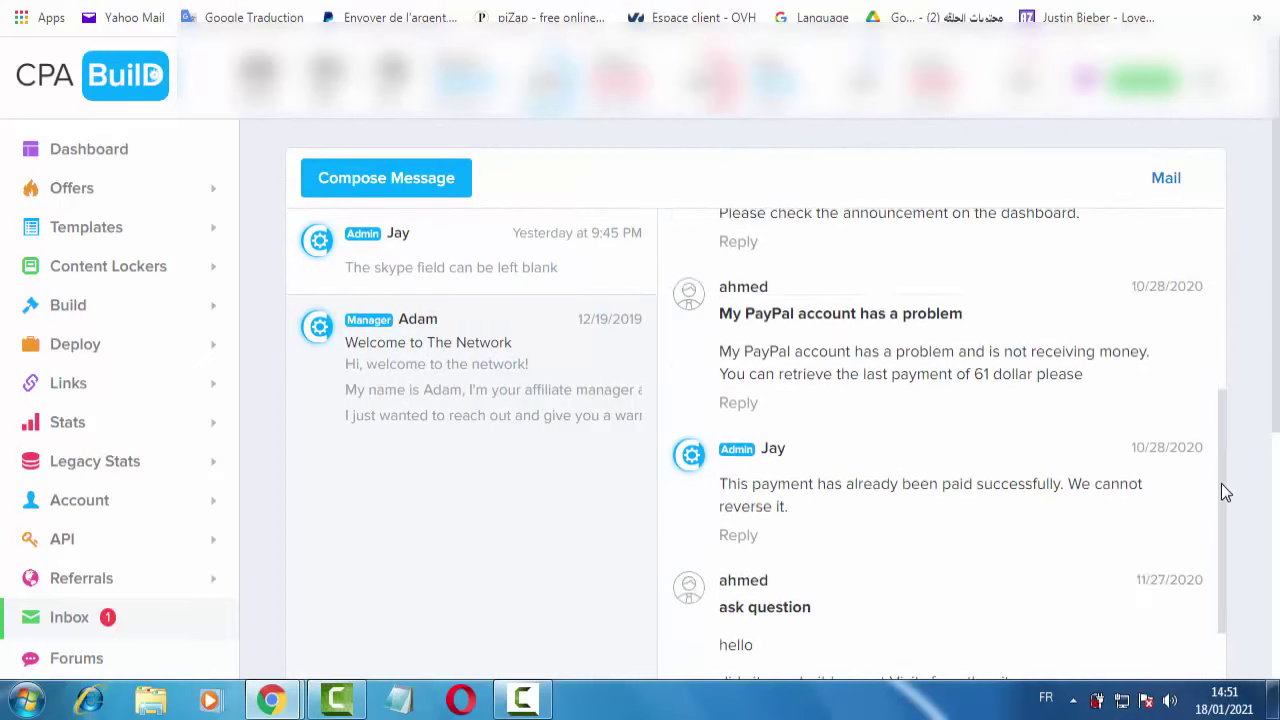
pyautogui.scroll(-5, 1217, 589)
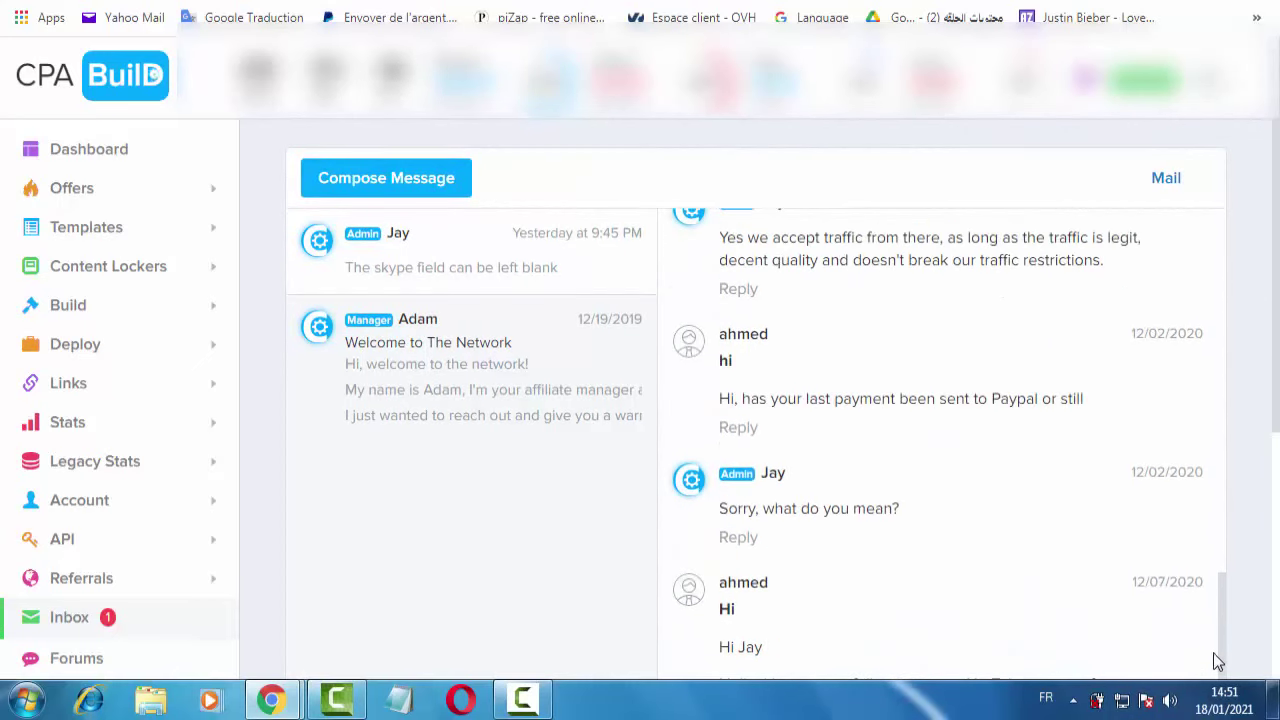
pyautogui.scroll(-5, 1278, 518)
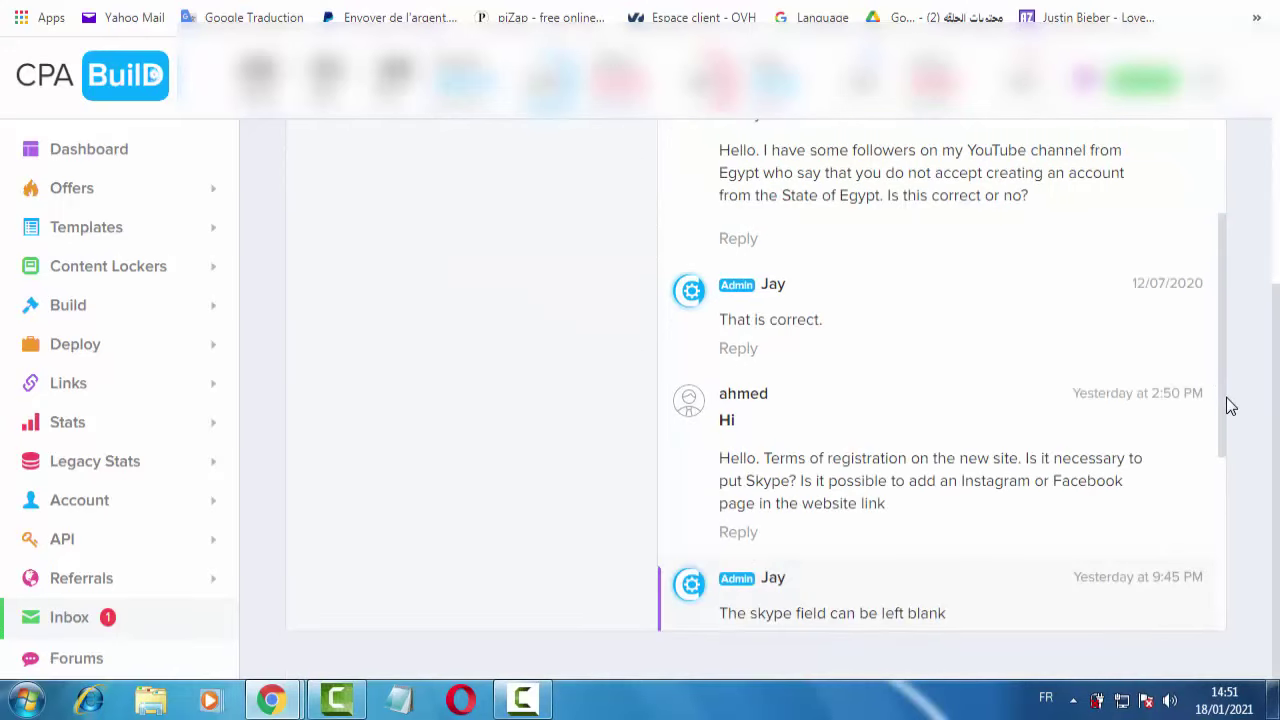
pyautogui.scroll(-5, 1223, 400)
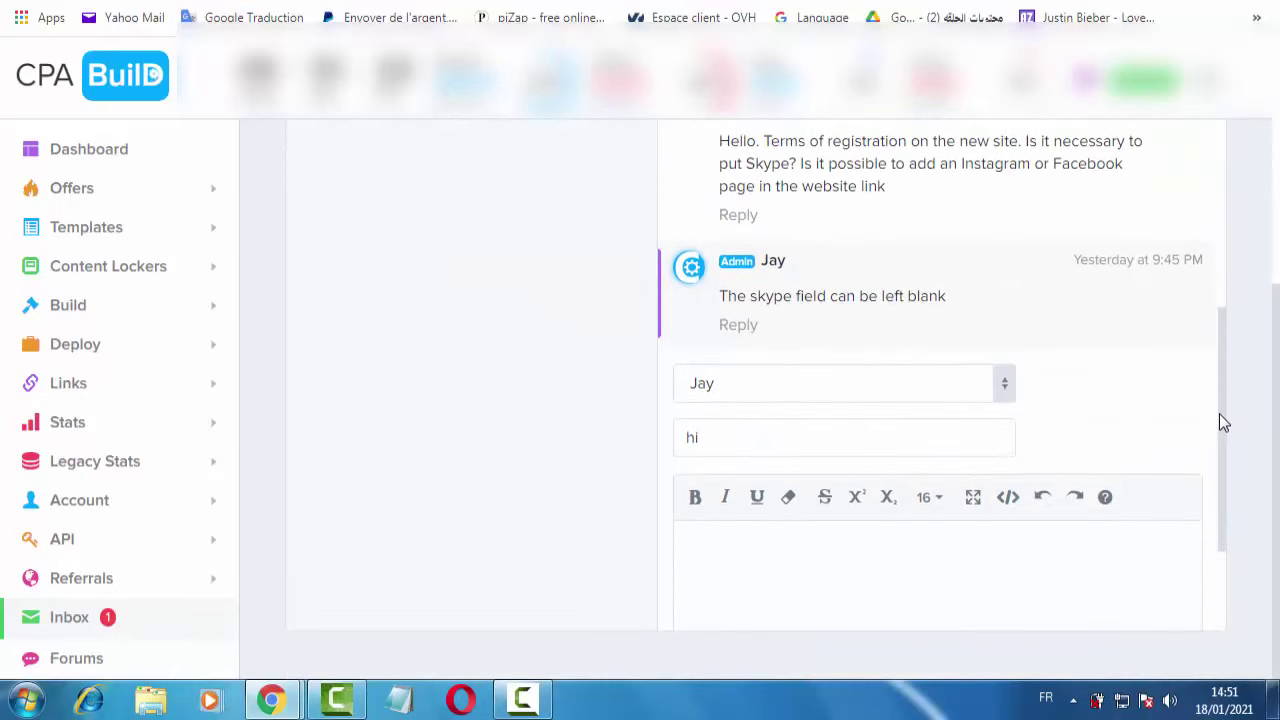
pyautogui.scroll(5, 1219, 413)
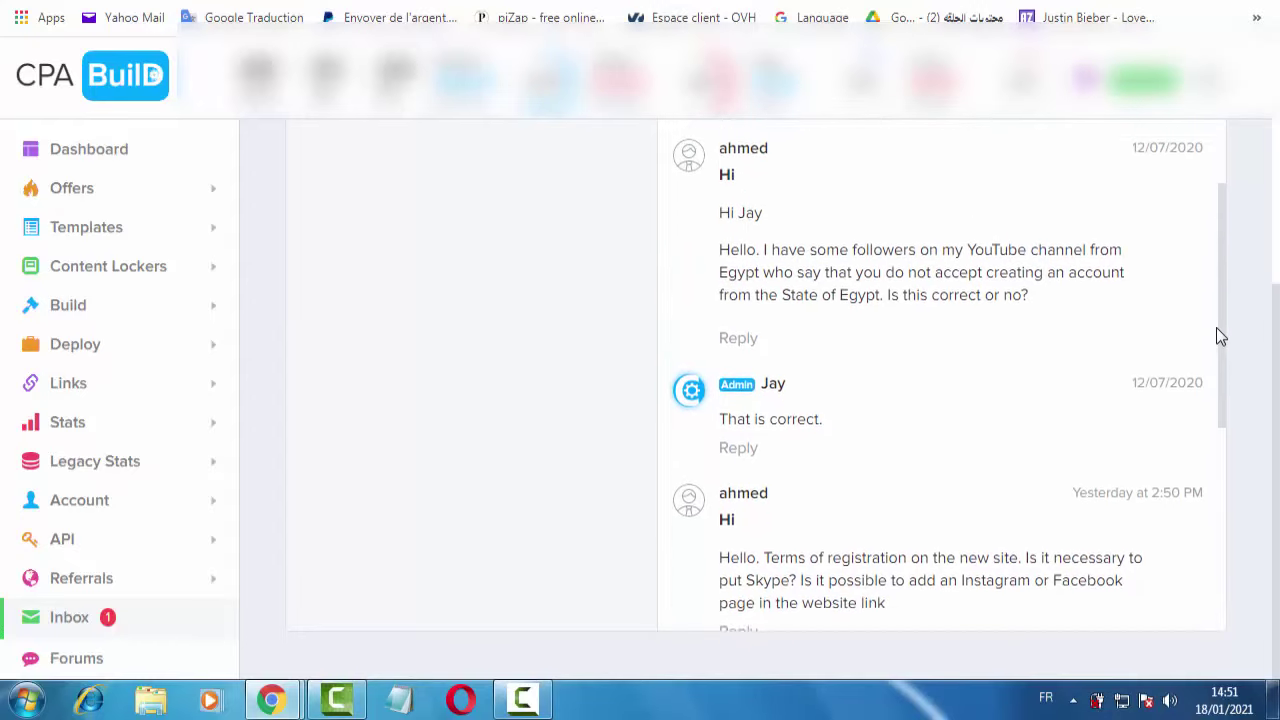
pyautogui.scroll(1, 1219, 337)
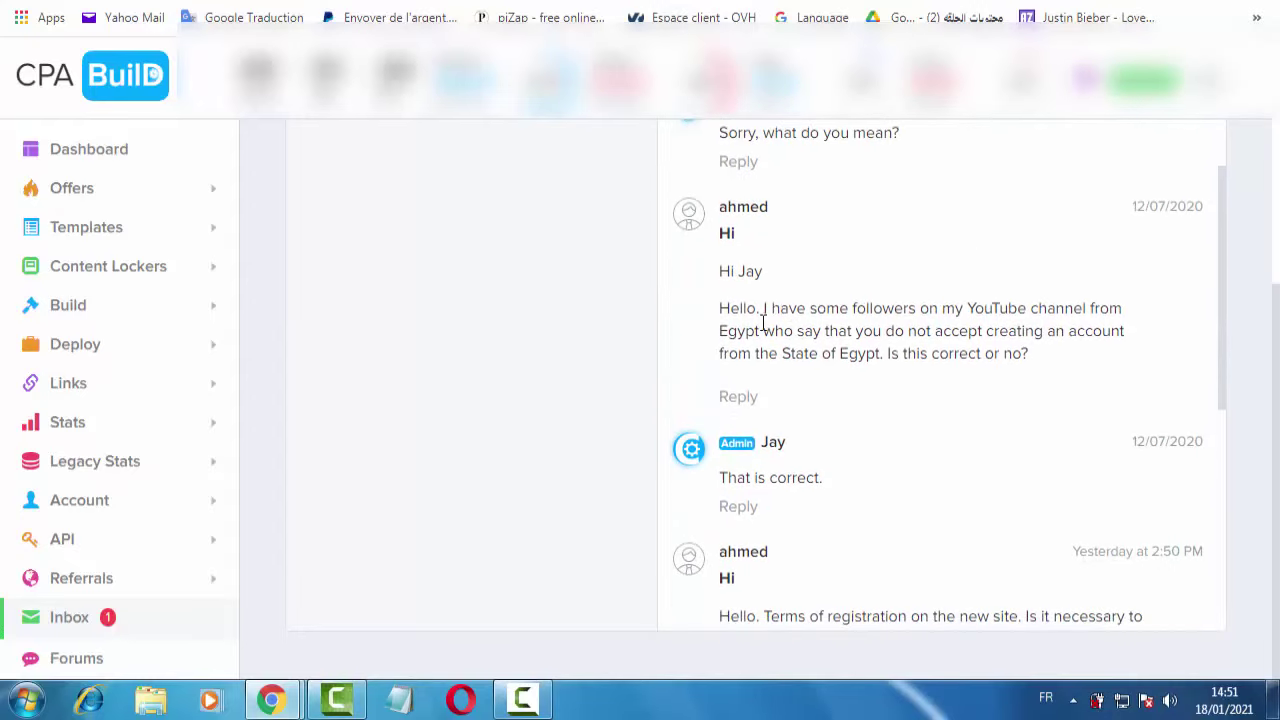
pyautogui.moveTo(766, 312); pyautogui.dragTo(846, 351)
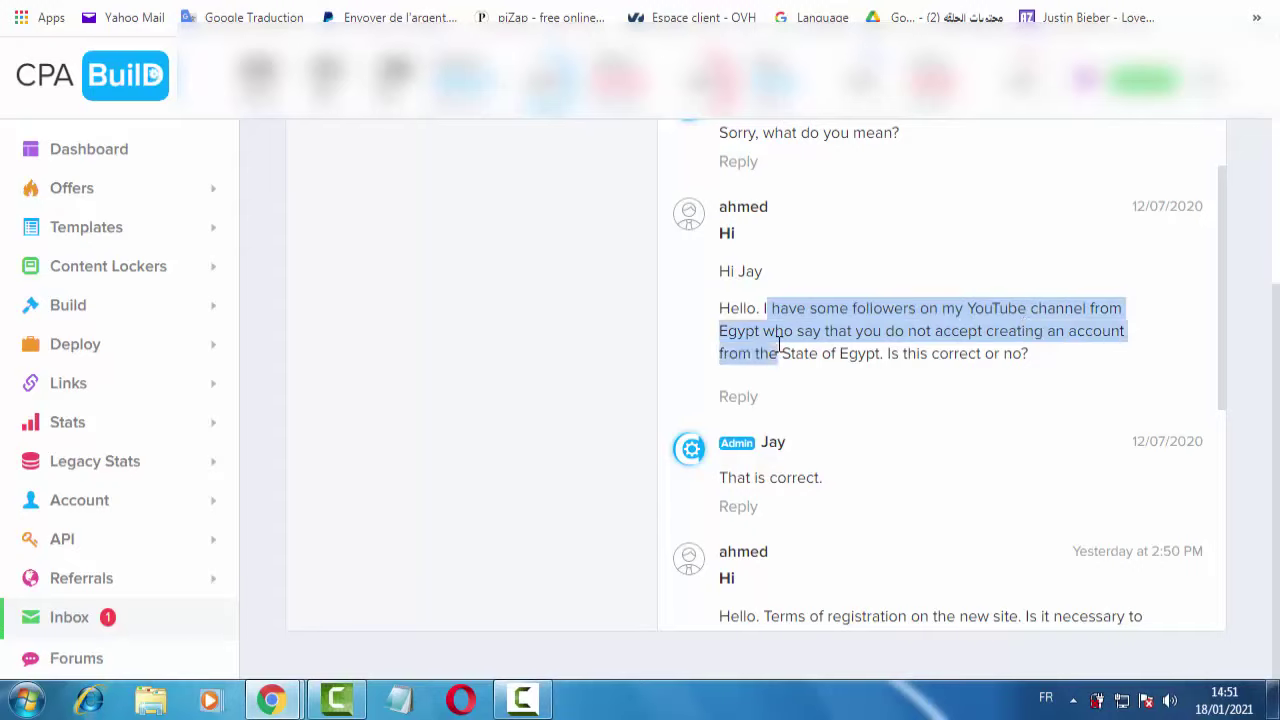
pyautogui.click(846, 352)
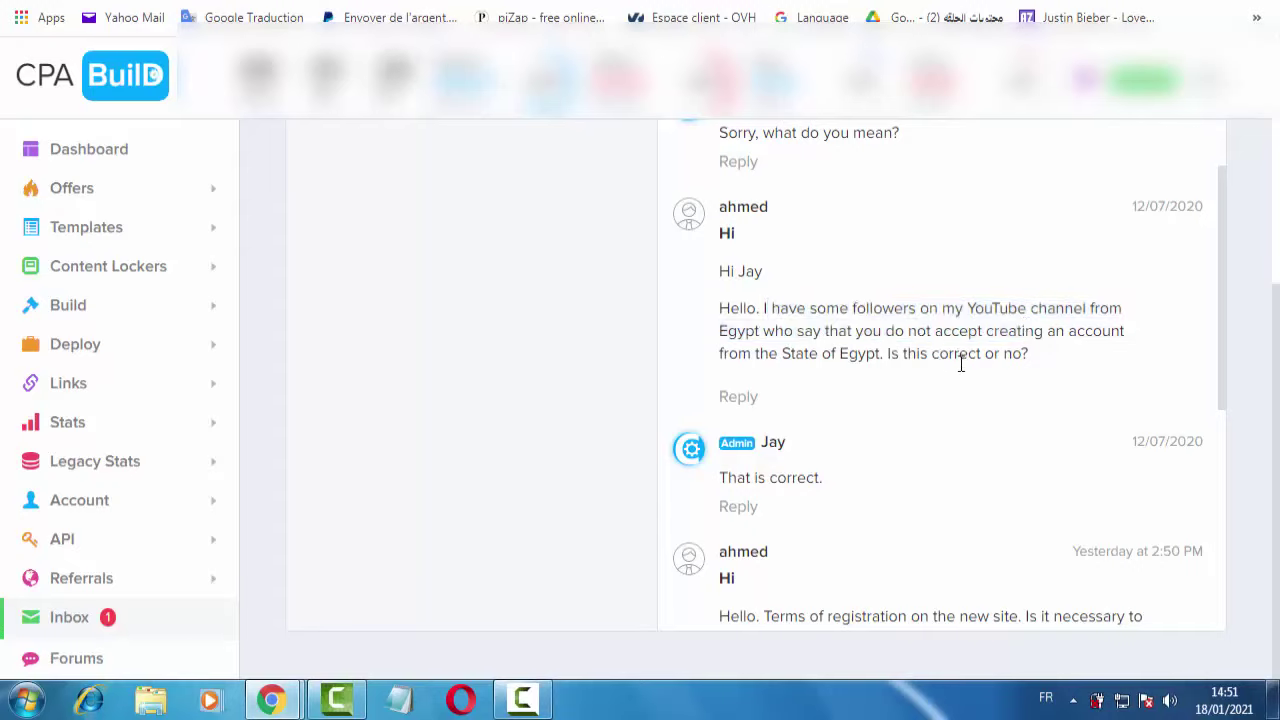
pyautogui.moveTo(1086, 371); pyautogui.dragTo(705, 308)
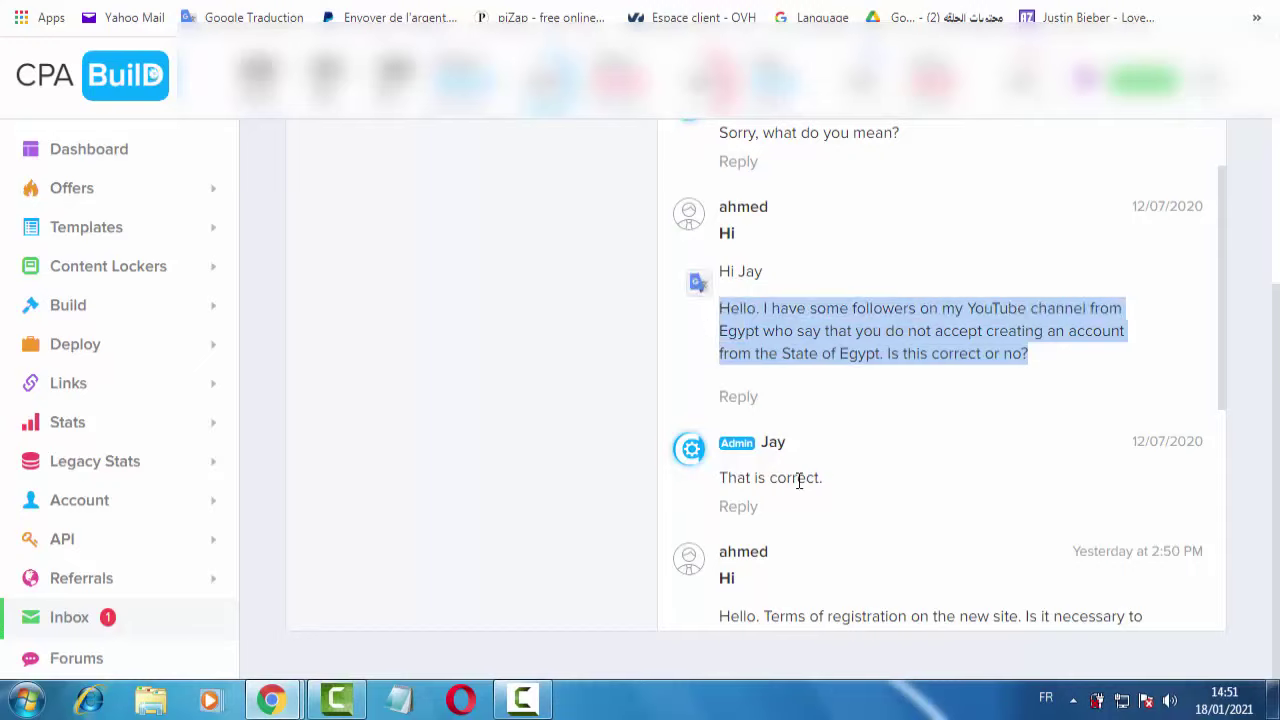
# Translate the admin's 'That is correct.' reply into Arabic, then return to the registration form window.
pyautogui.tripleClick(794, 481)
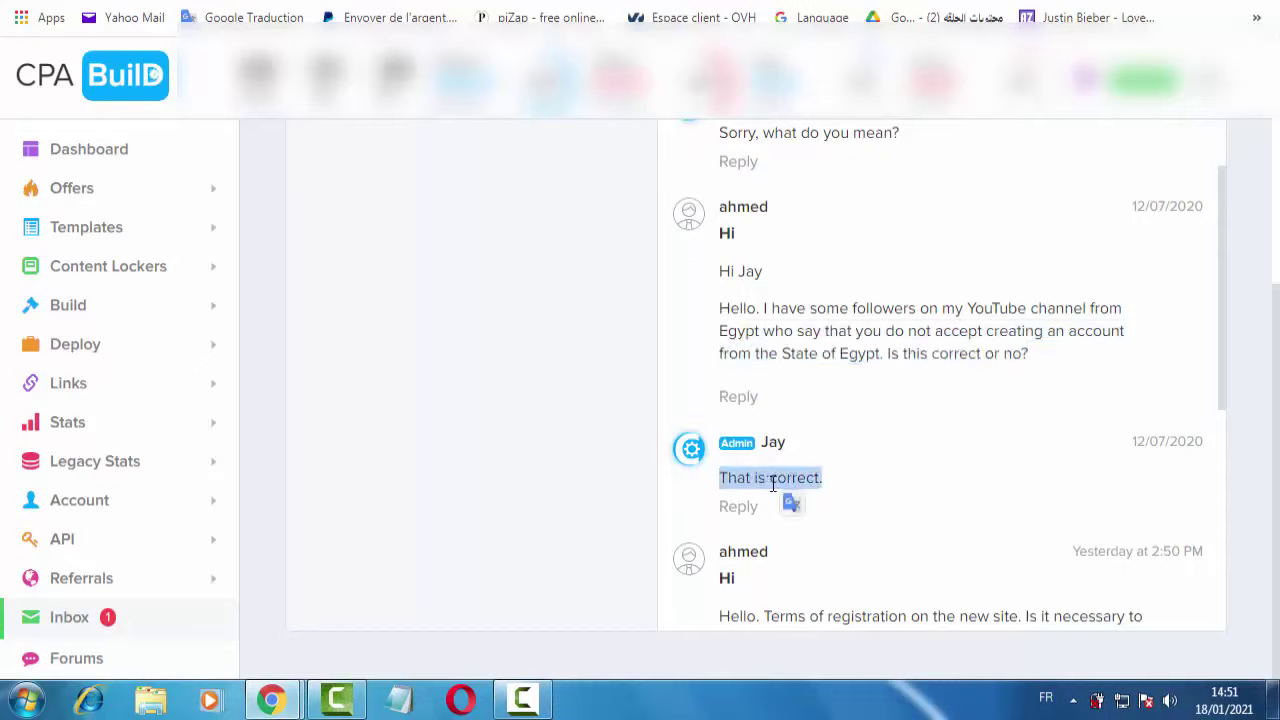
pyautogui.click(792, 506)
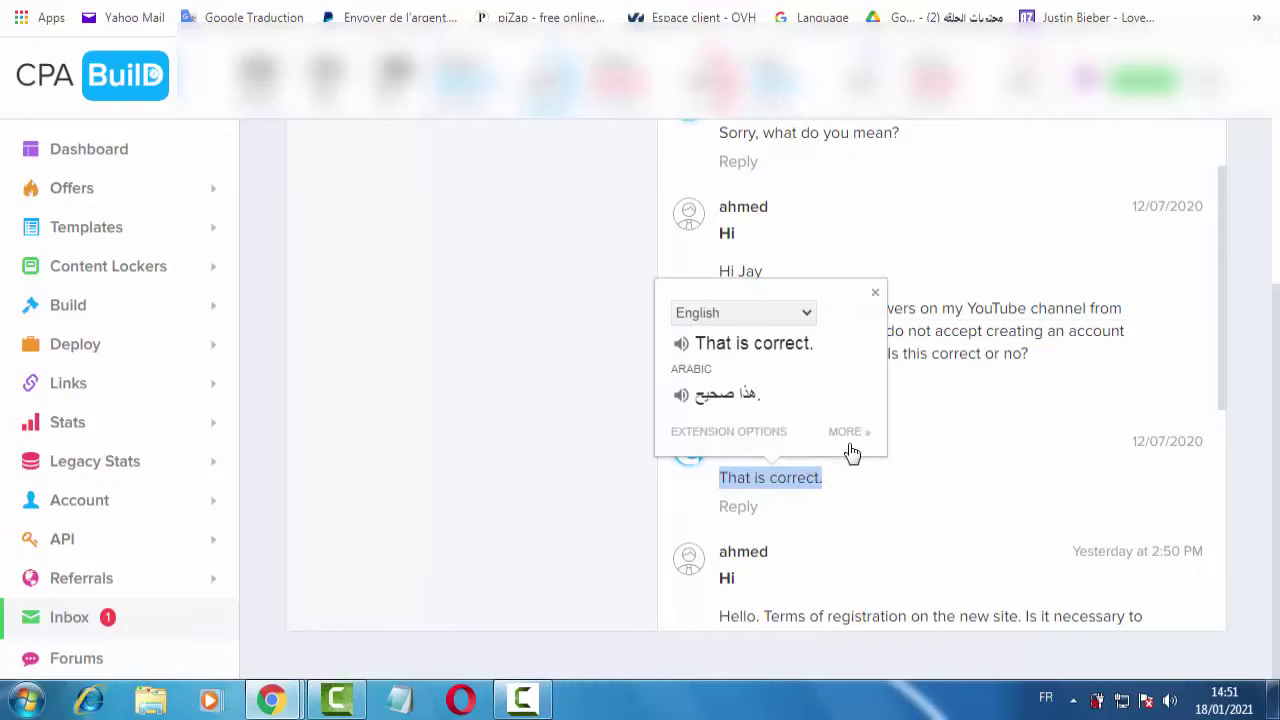
pyautogui.click(926, 252)
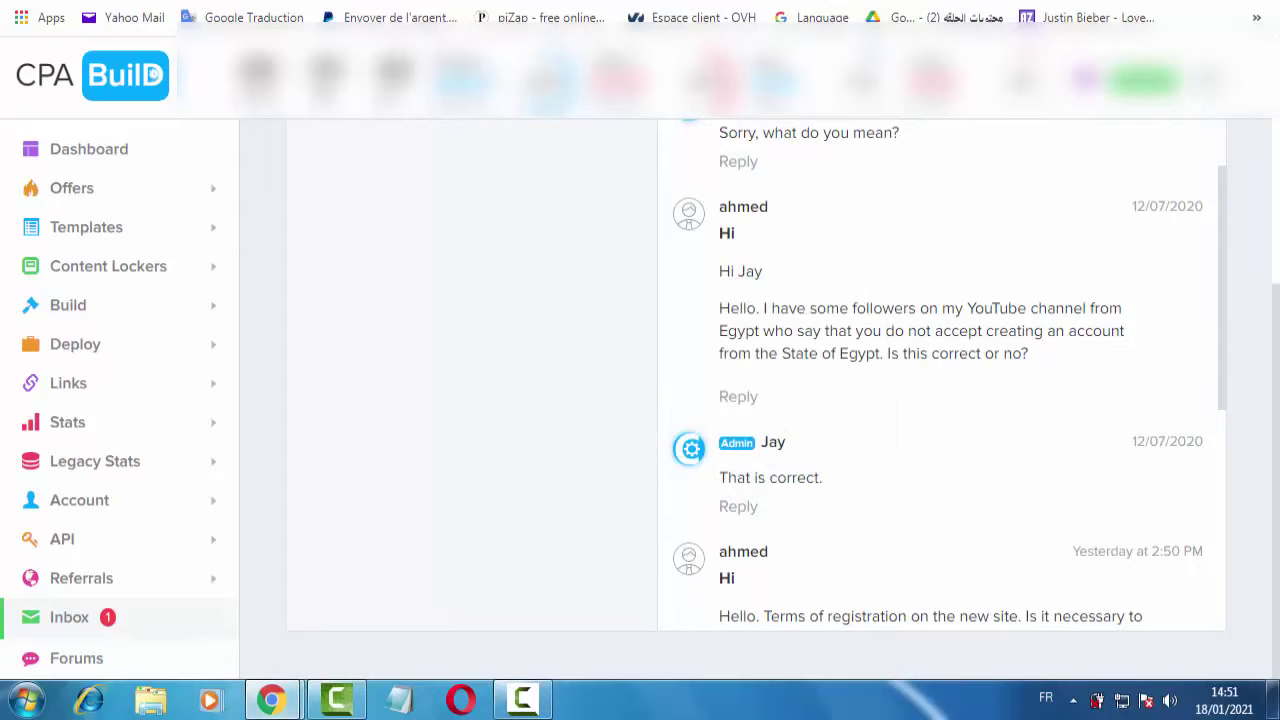
pyautogui.moveTo(272, 700)
pyautogui.click(365, 533)
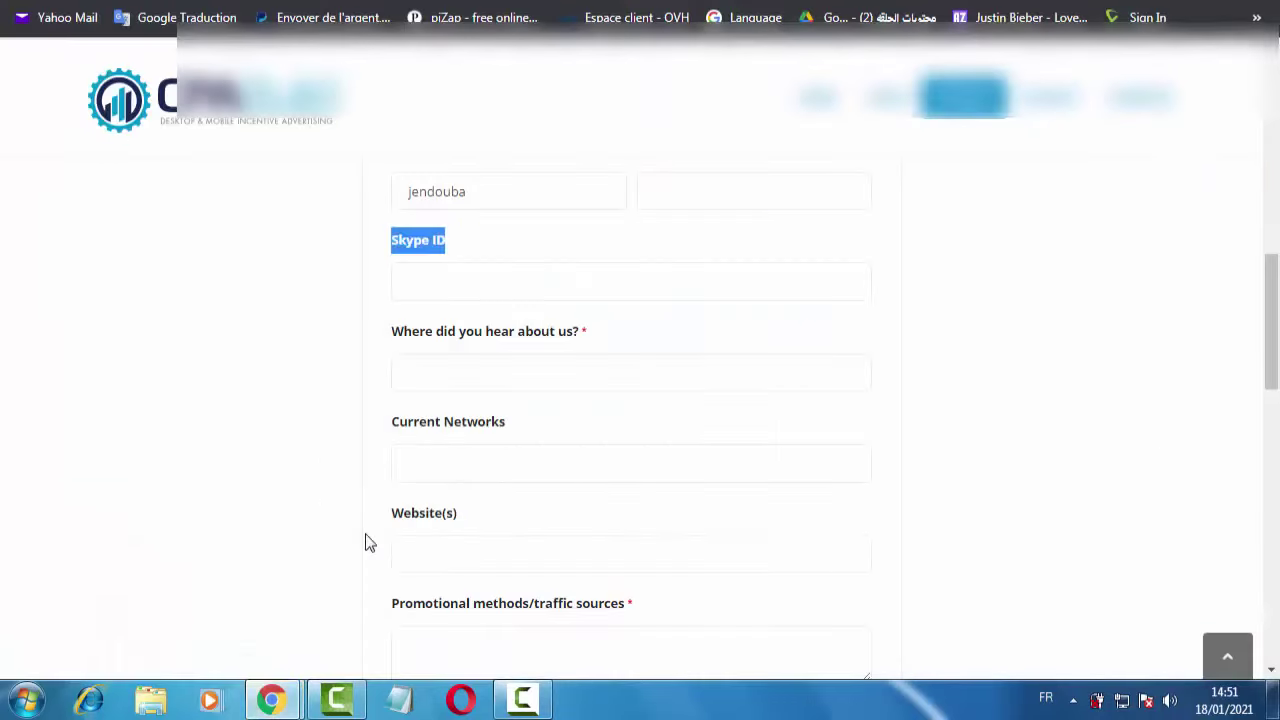
pyautogui.click(432, 284)
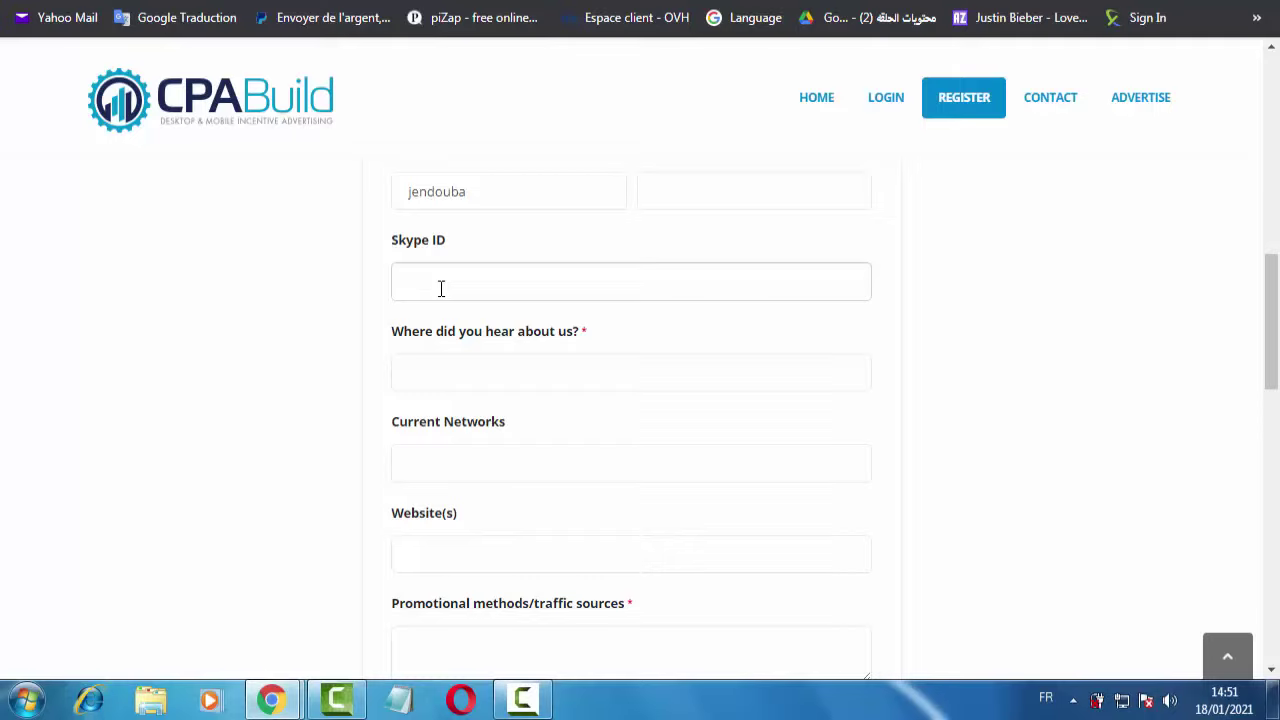
pyautogui.doubleClick(439, 243)
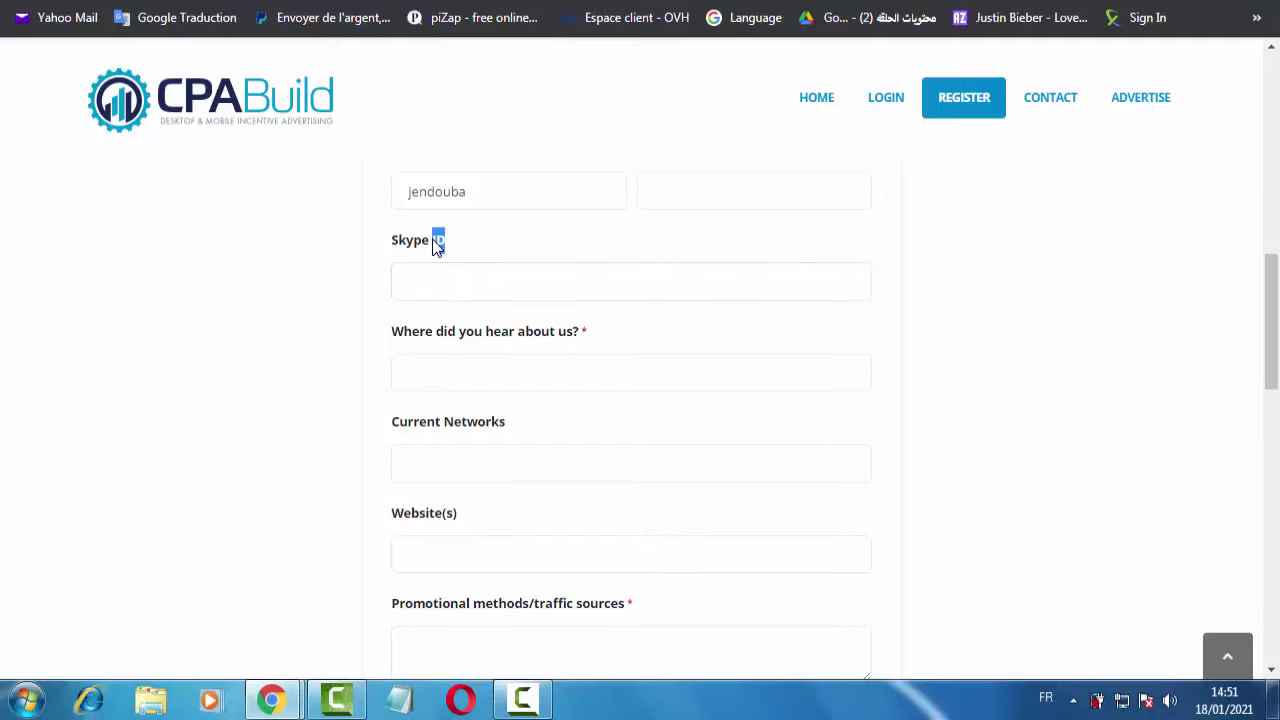
pyautogui.click(433, 279)
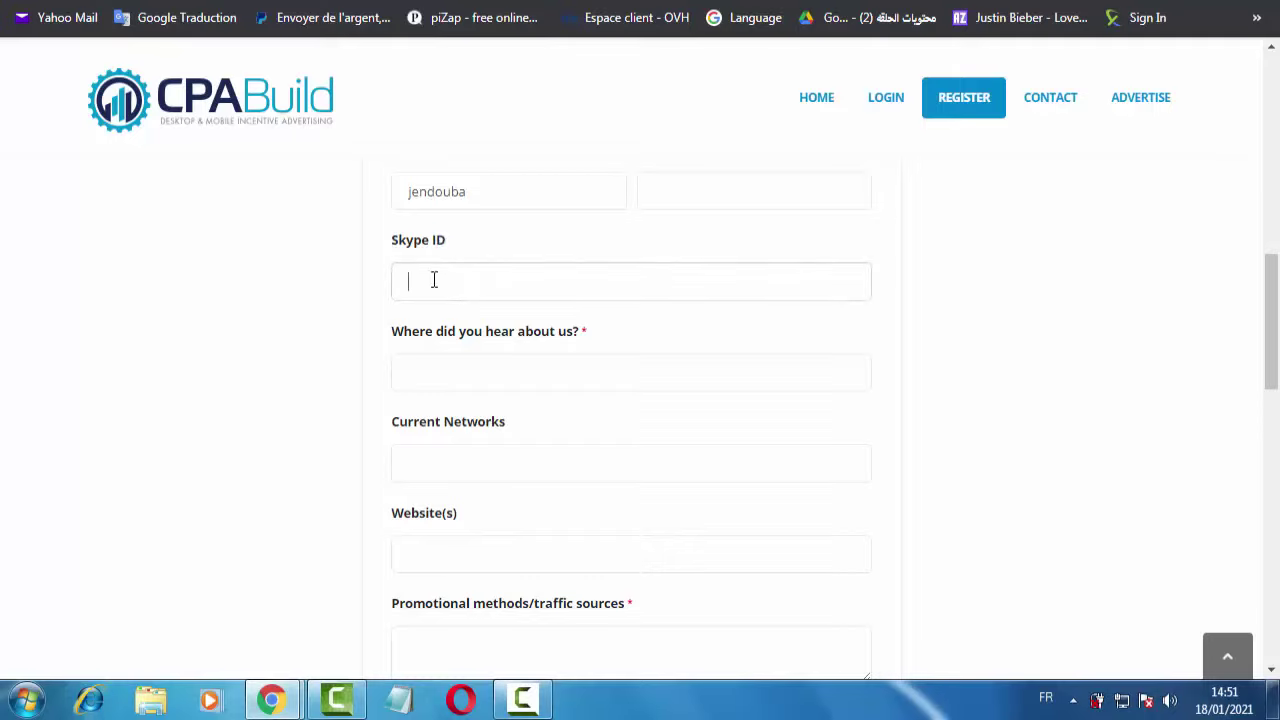
# Enter placeholder filler as the Skype ID and focus the 'Where did you hear about us?' field.
pyautogui.write('gggg')
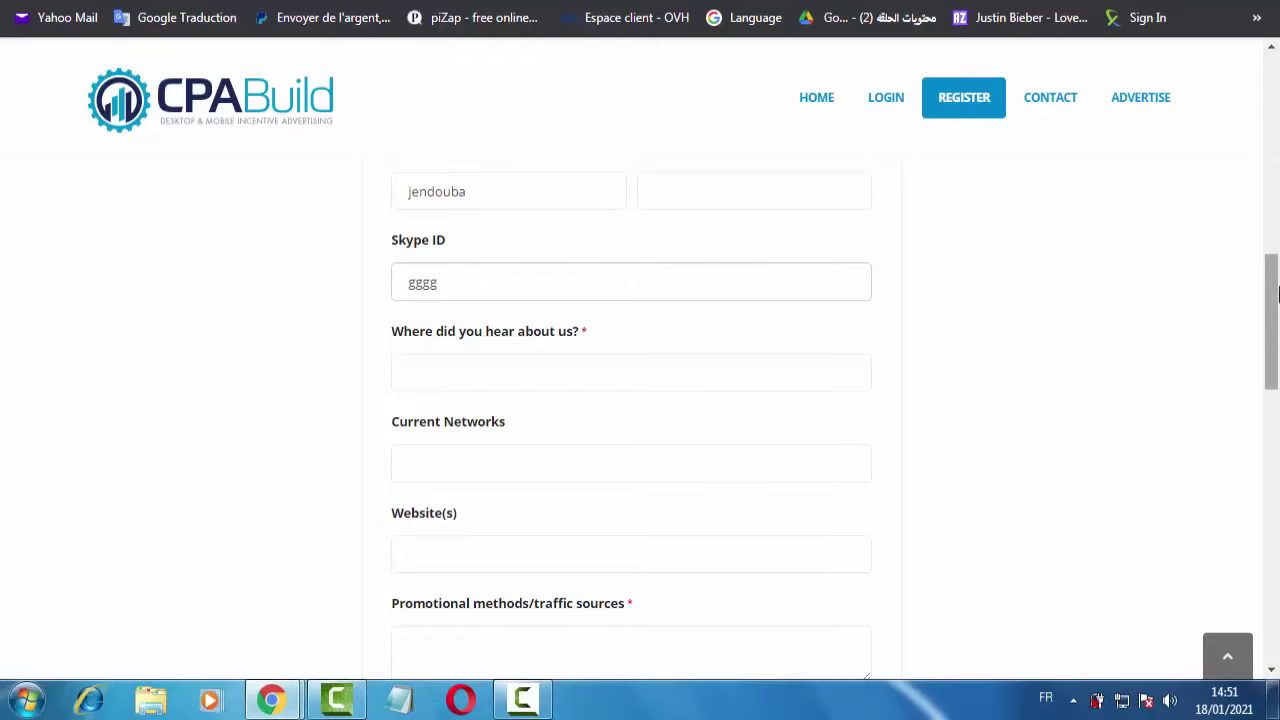
pyautogui.moveTo(1277, 312); pyautogui.dragTo(1277, 325)
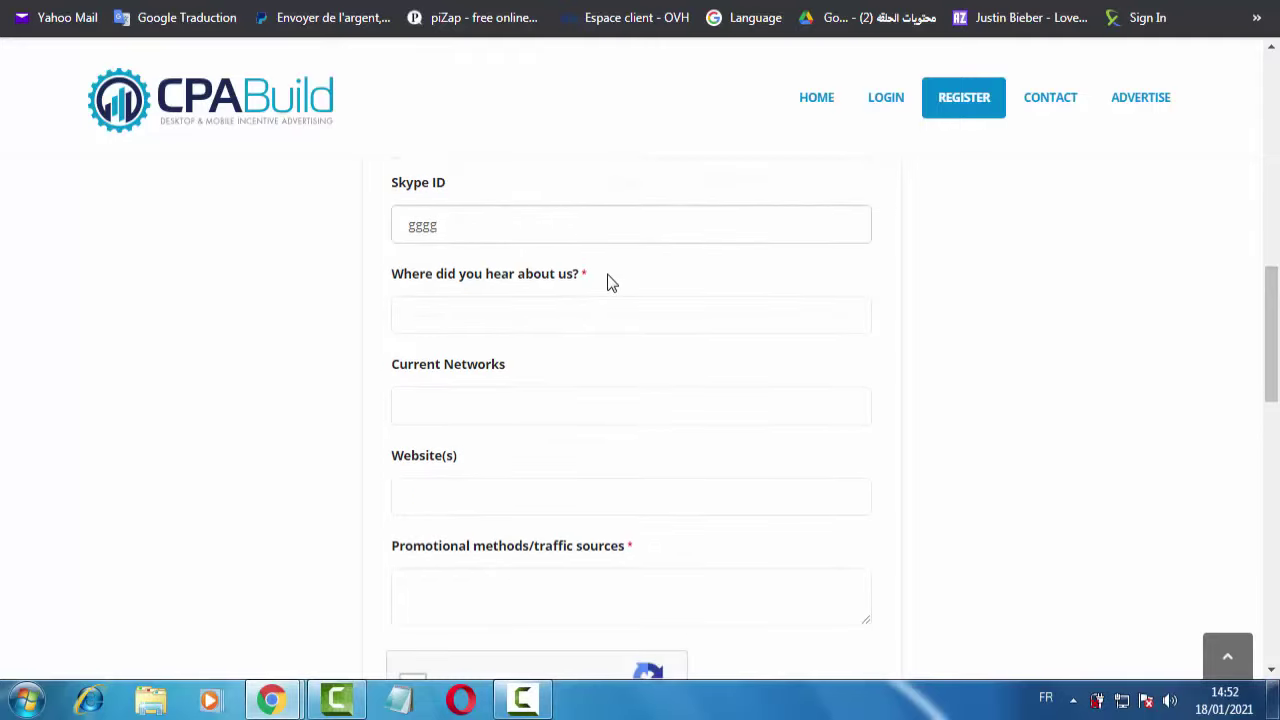
pyautogui.moveTo(578, 273); pyautogui.dragTo(386, 289)
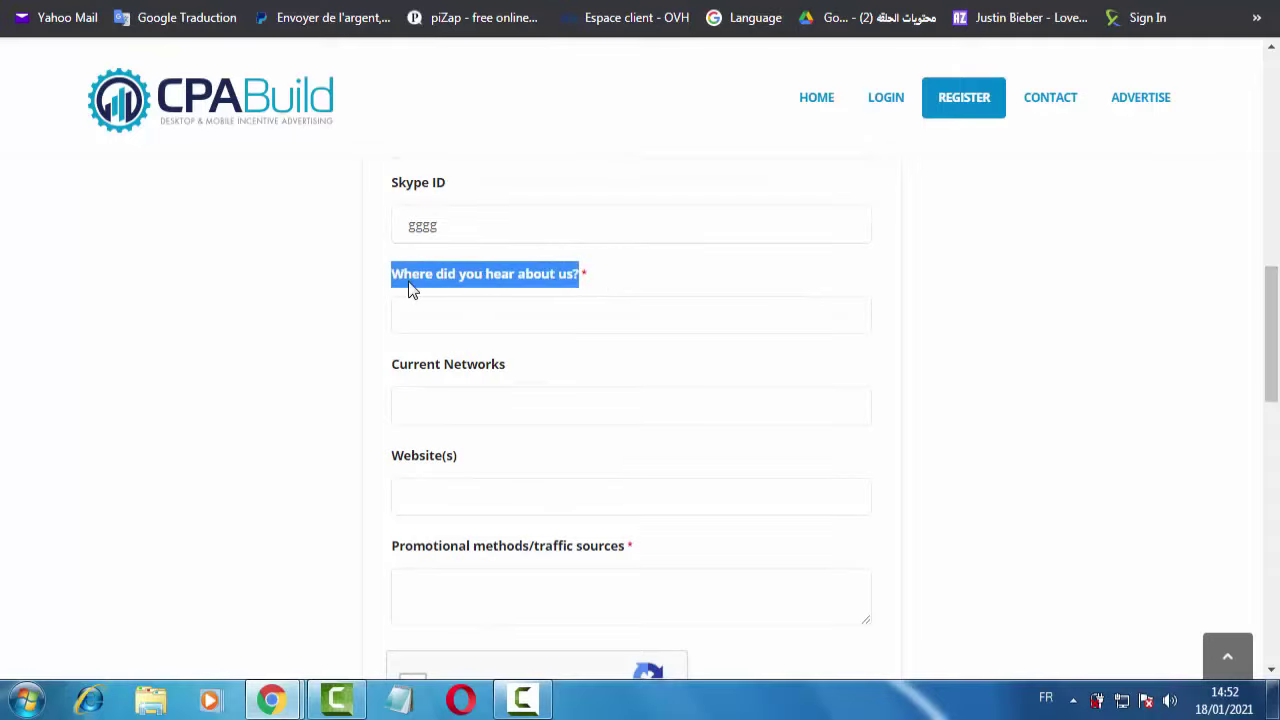
pyautogui.click(420, 287)
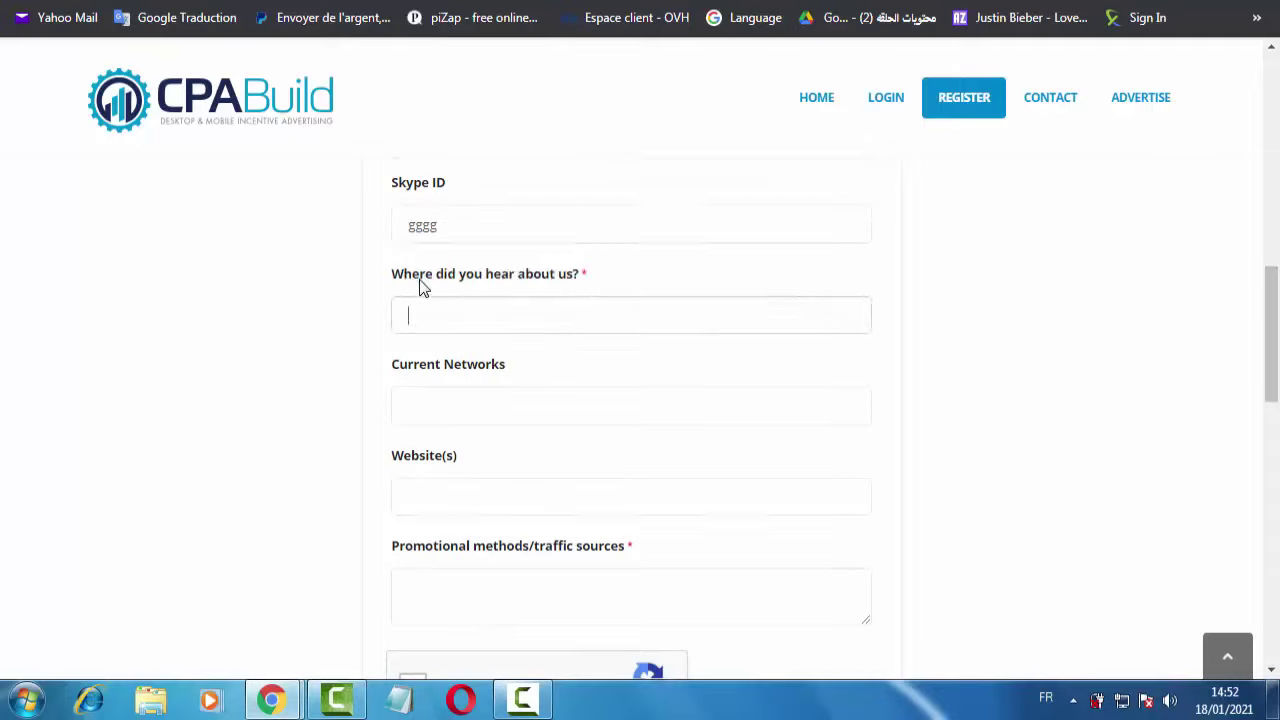
pyautogui.moveTo(389, 280); pyautogui.dragTo(578, 279)
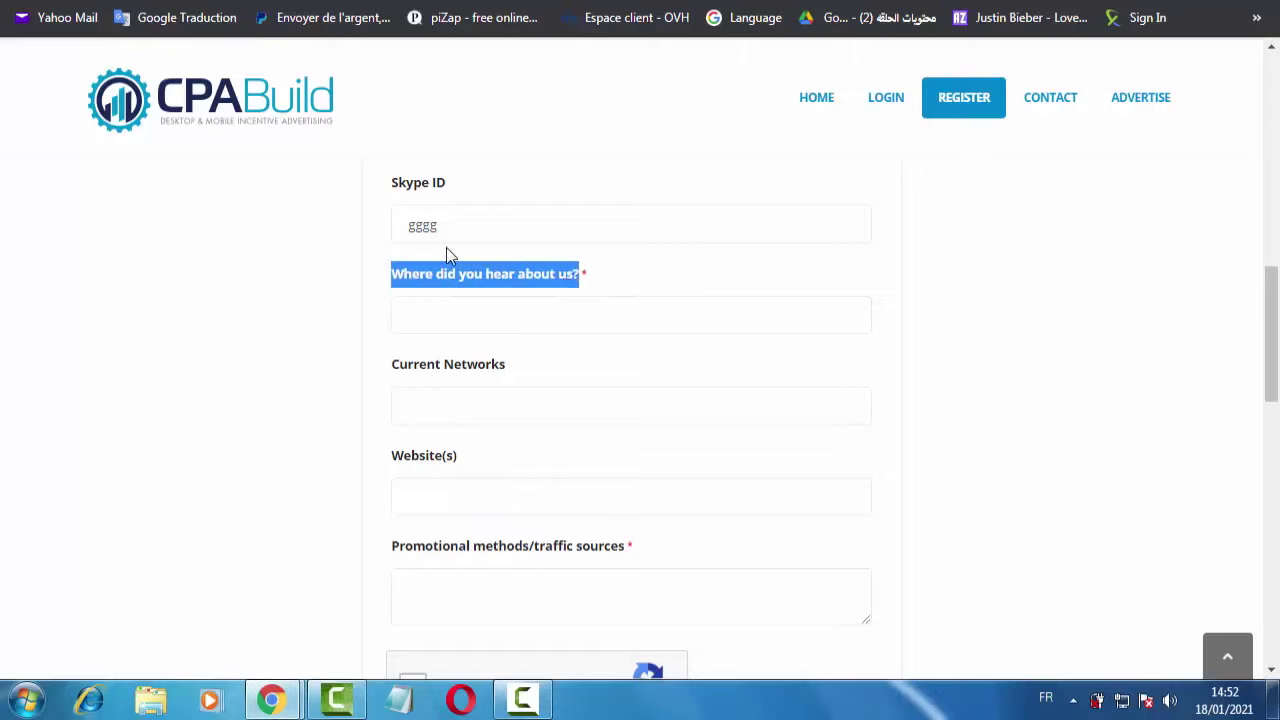
pyautogui.click(434, 325)
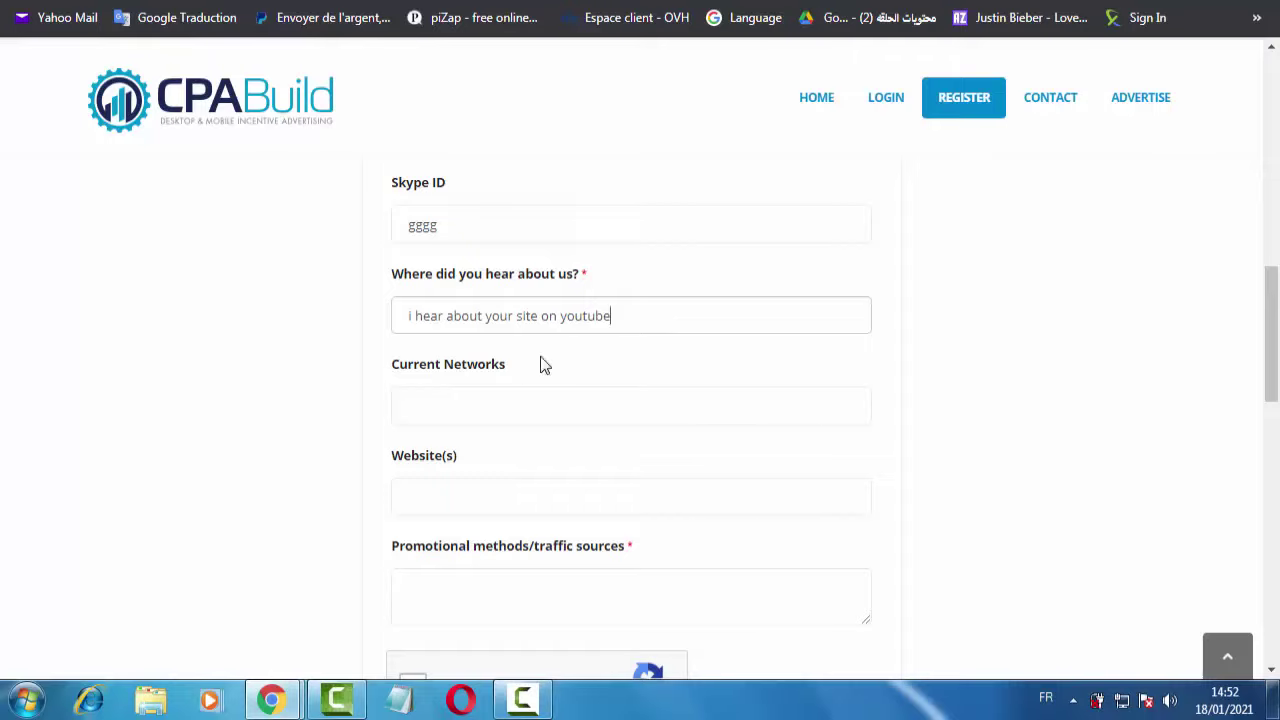
# Enter 'cpalead' as the only Current Networks entry, trimming off the extra networks typed after it.
pyautogui.scroll(-1, 1277, 355)
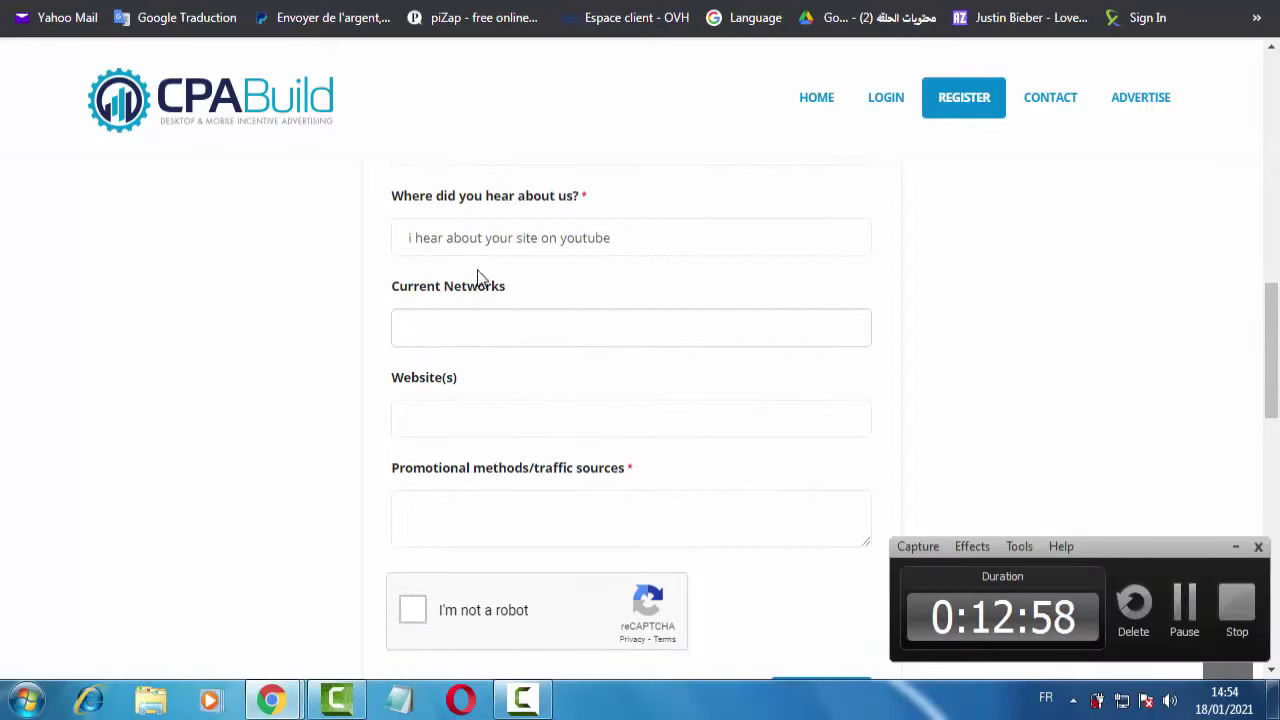
pyautogui.moveTo(497, 291); pyautogui.dragTo(399, 291)
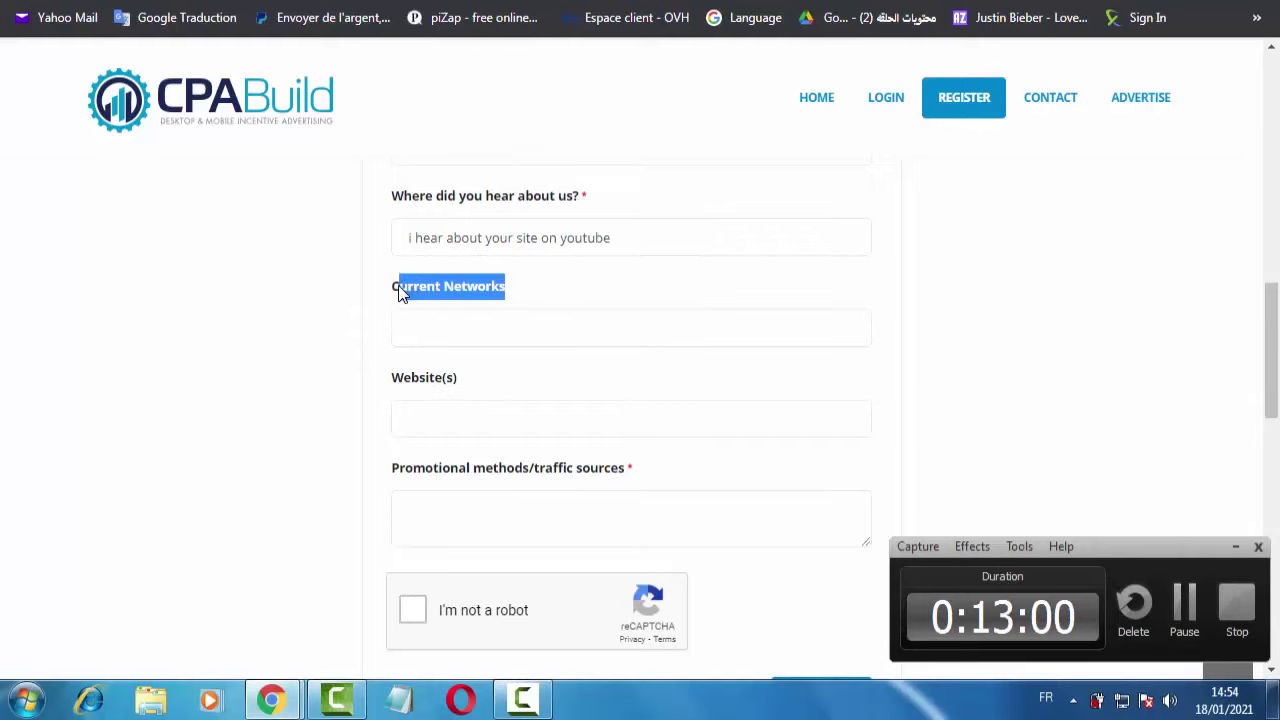
pyautogui.click(391, 288)
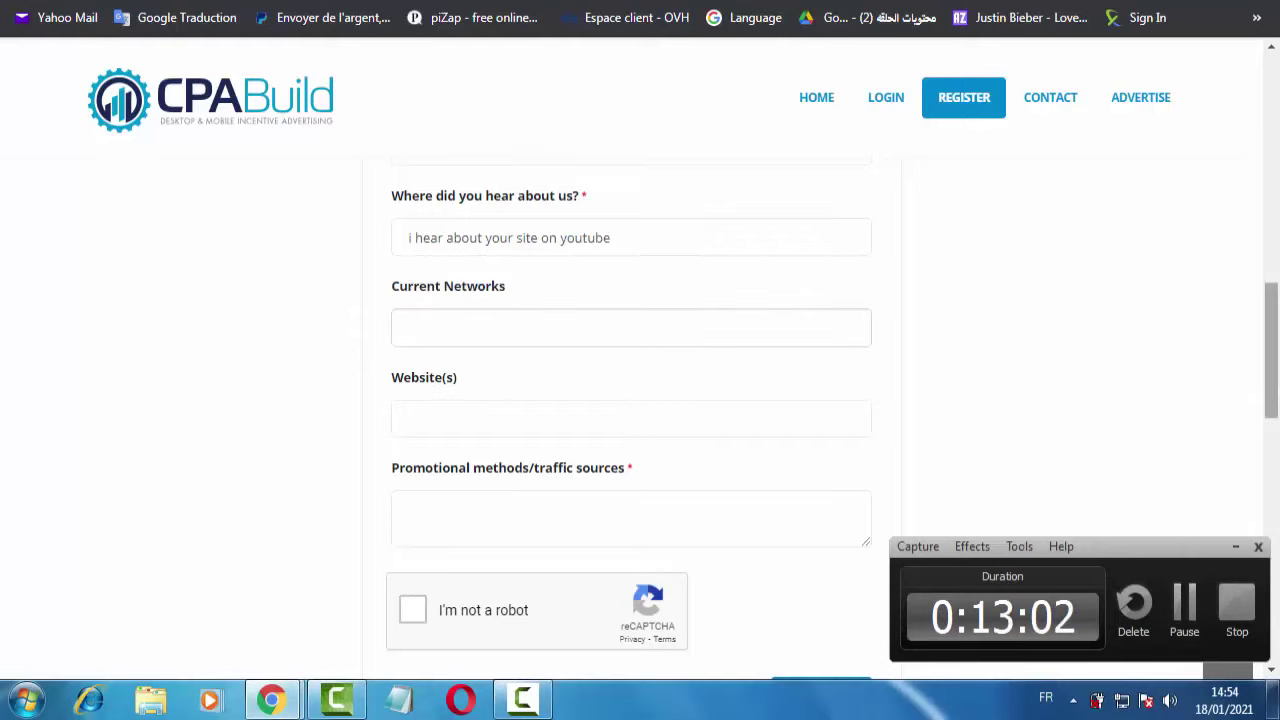
pyautogui.moveTo(1278, 378); pyautogui.dragTo(706, 340)
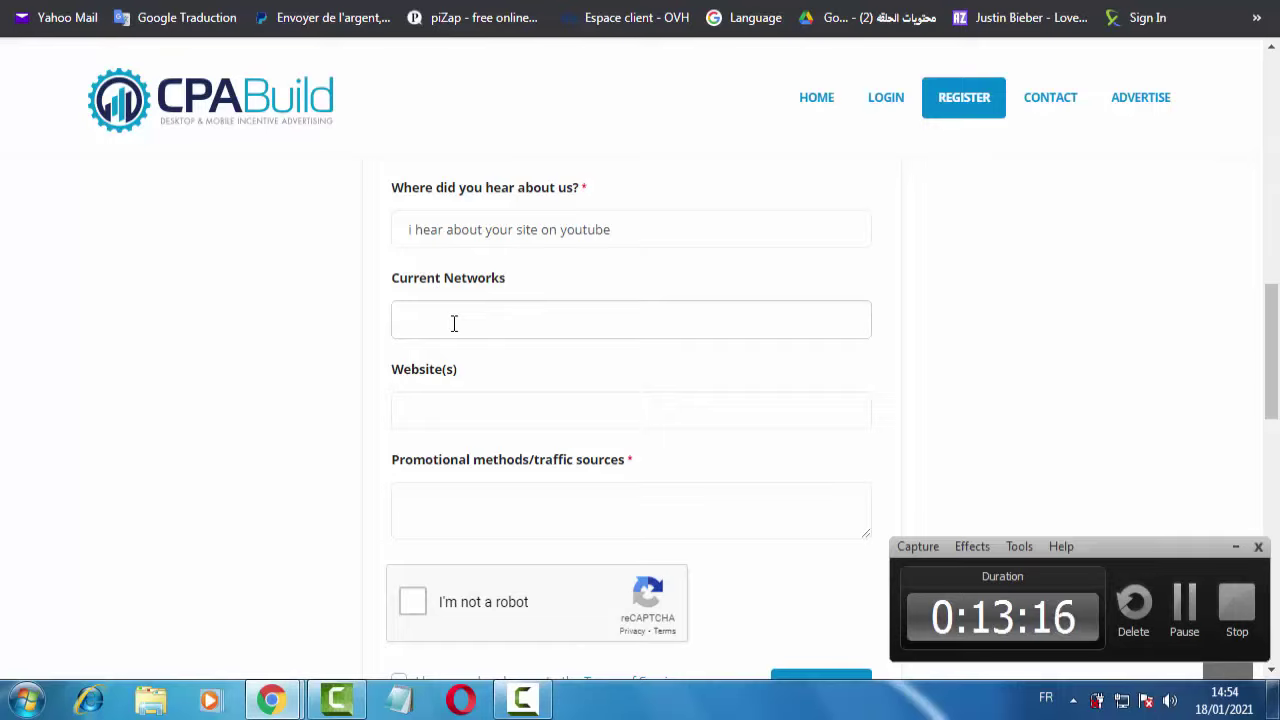
pyautogui.write('pale')
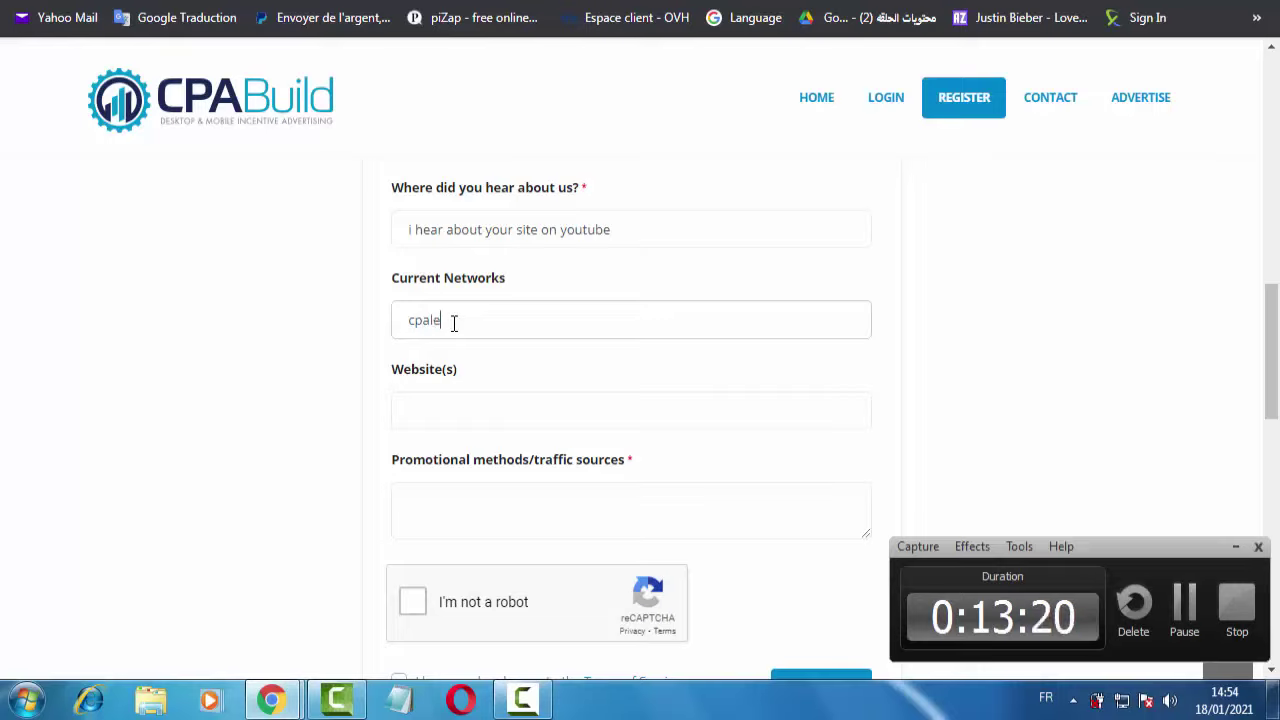
pyautogui.write('ad and ma')
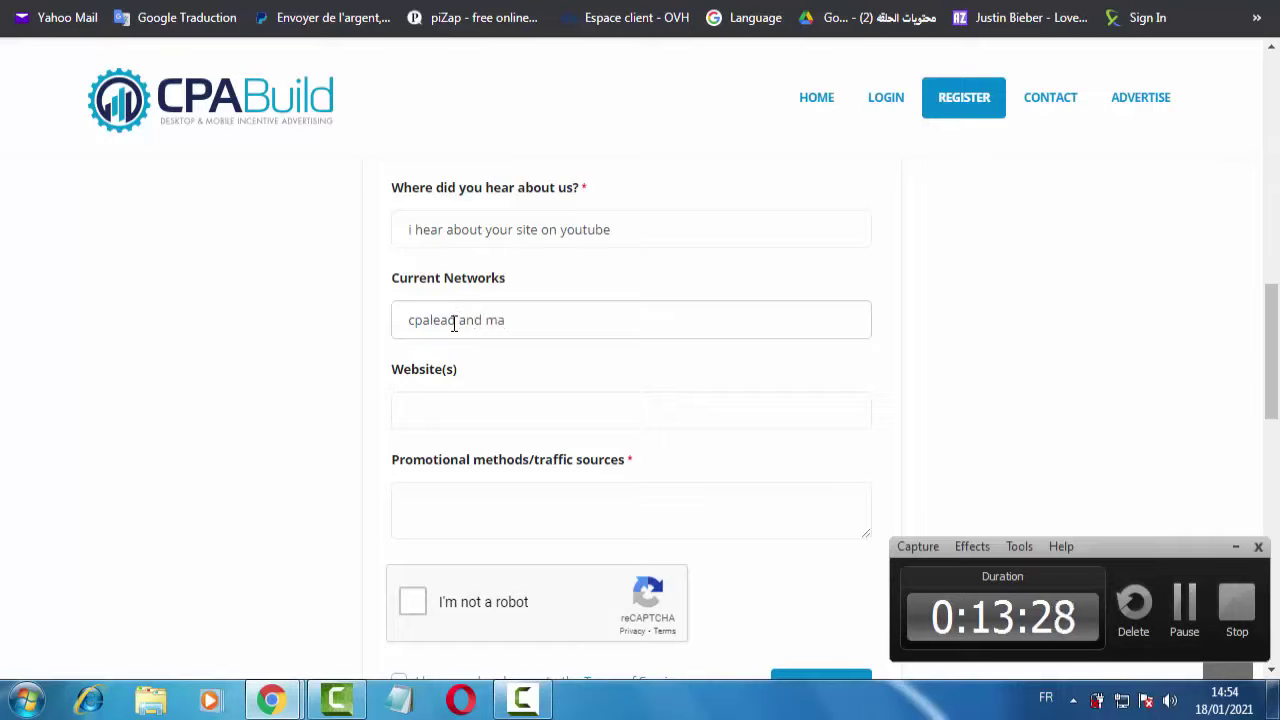
pyautogui.write('xbo')
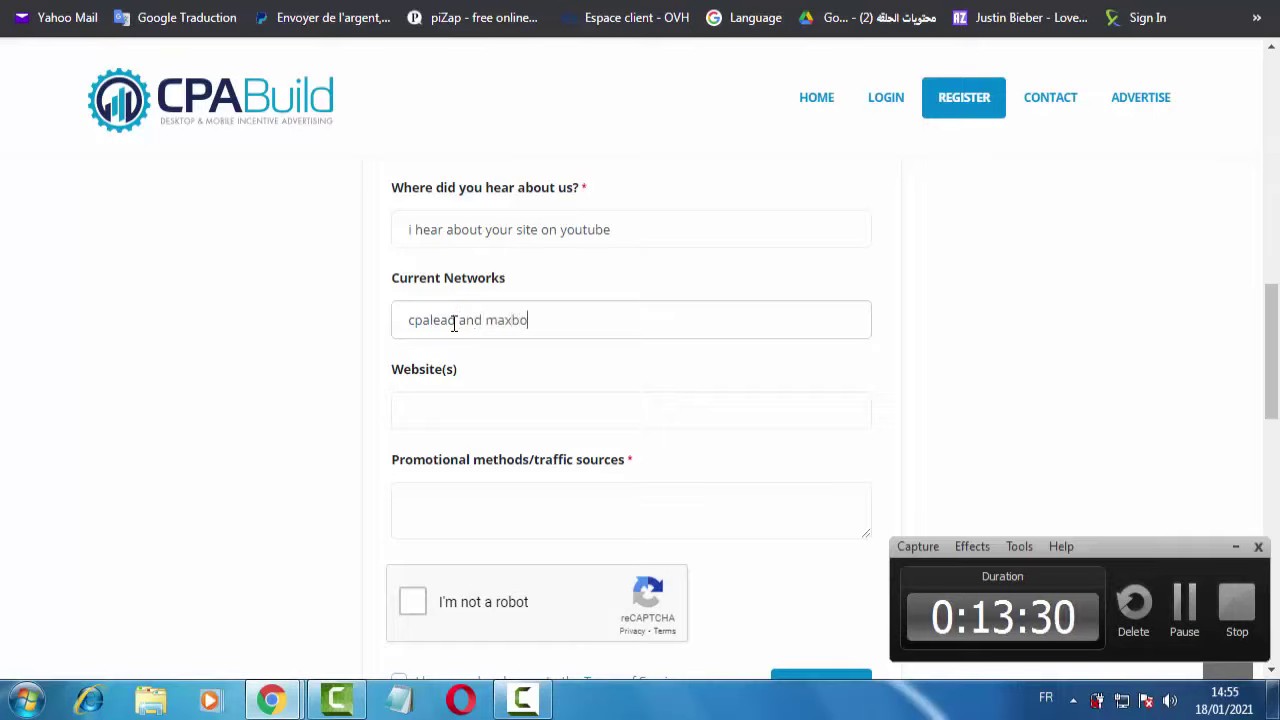
pyautogui.write('unty and cpa')
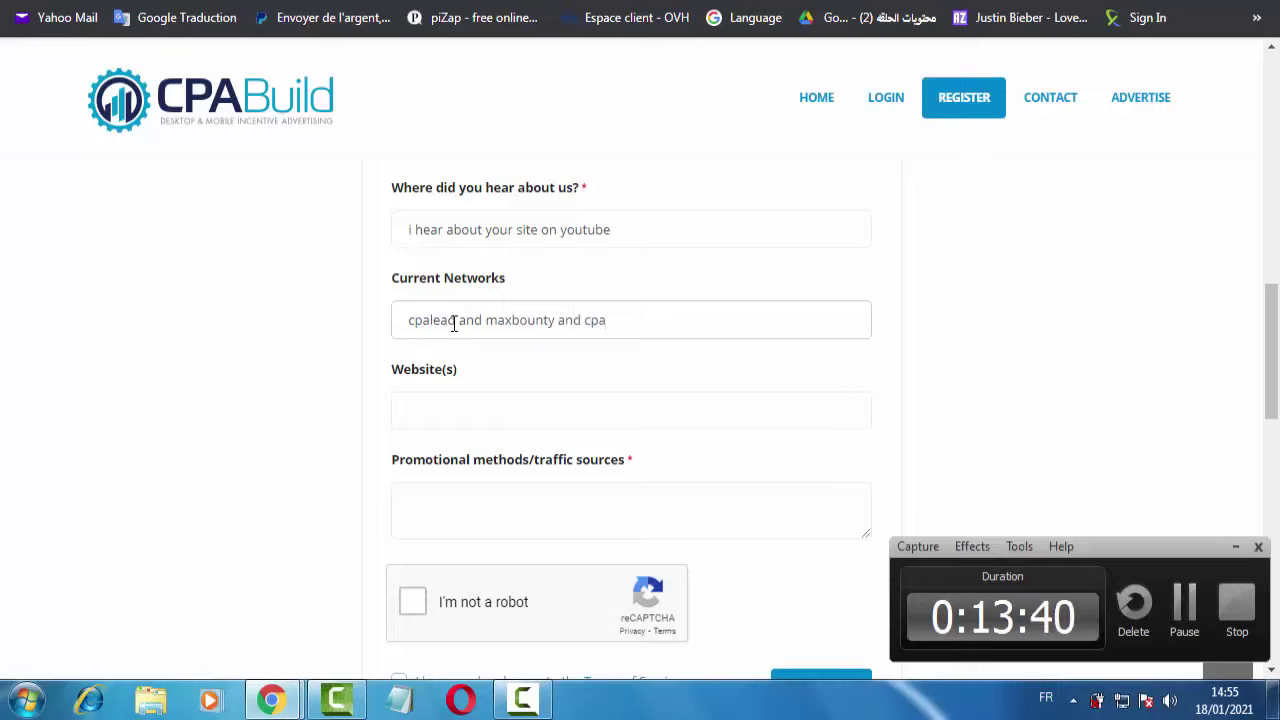
pyautogui.write('grip')
pyautogui.moveTo(669, 322); pyautogui.dragTo(566, 322)
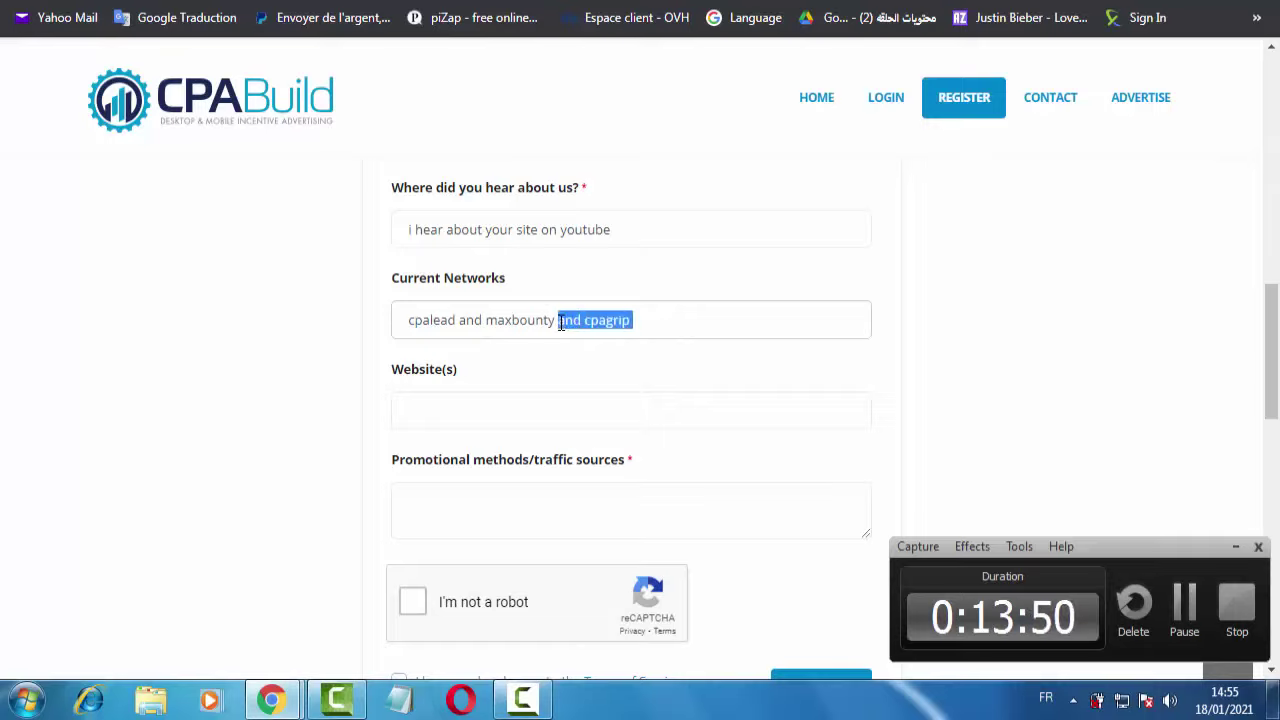
pyautogui.write('*')
pyautogui.press('BackSpace')
pyautogui.press('BackSpace')
pyautogui.press('BackSpace')
pyautogui.press('BackSpace')
pyautogui.press('BackSpace')
pyautogui.press('BackSpace')
pyautogui.press('BackSpace')
pyautogui.press('BackSpace')
pyautogui.press('BackSpace')
pyautogui.press('BackSpace')
pyautogui.press('BackSpace')
pyautogui.press('BackSpace')
pyautogui.press('BackSpace')
pyautogui.press('BackSpace')
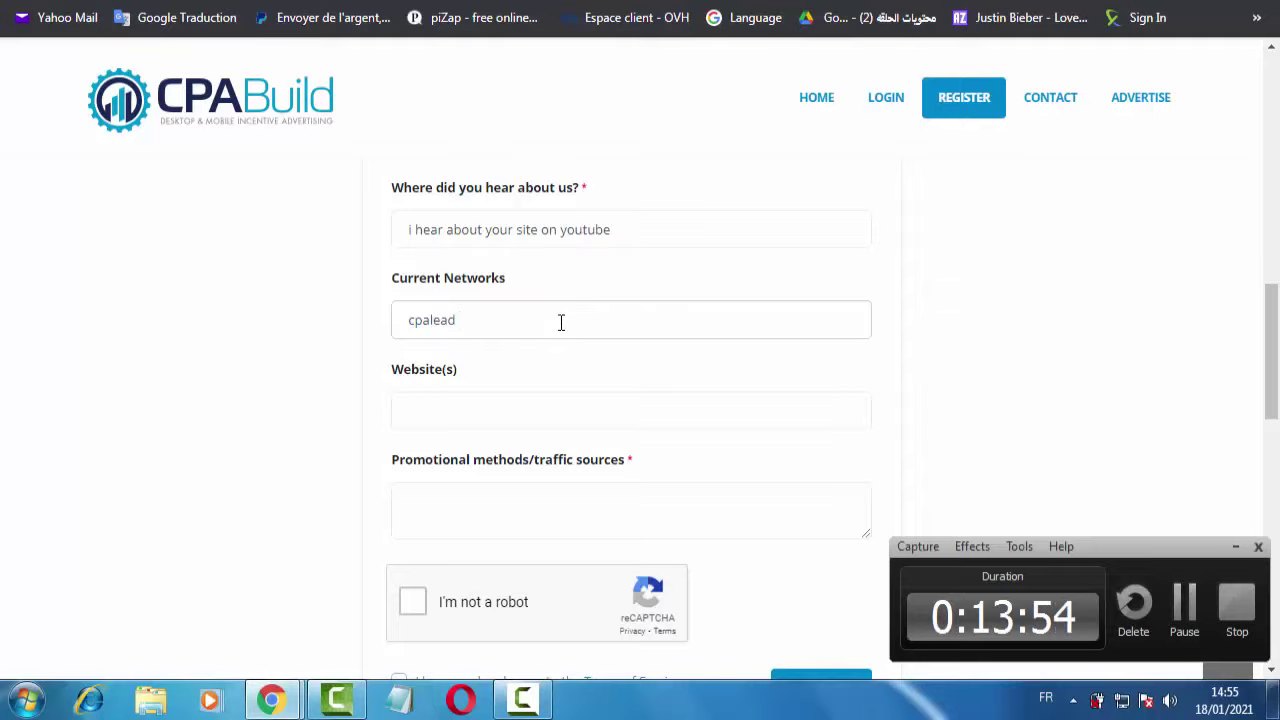
pyautogui.moveTo(1275, 347); pyautogui.dragTo(1275, 372)
pyautogui.moveTo(458, 258); pyautogui.dragTo(397, 254)
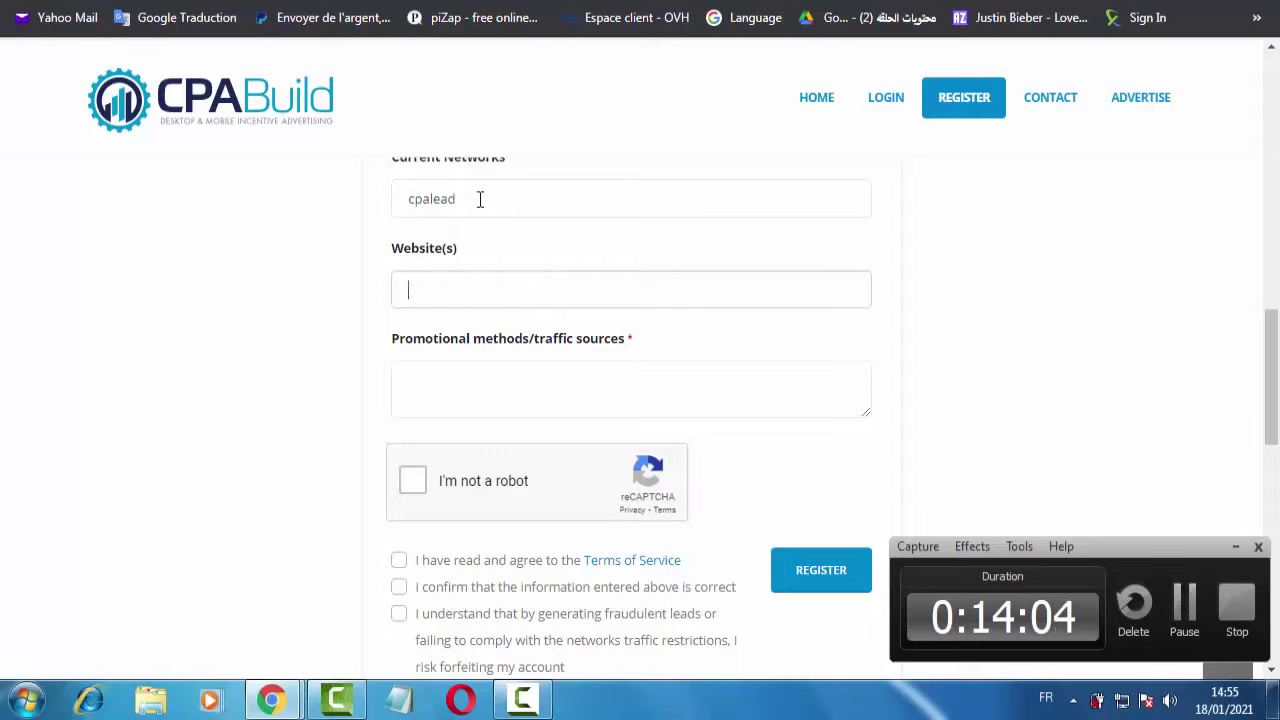
# Highlight the Website(s) label and place the caret in the still-empty Website(s) field.
pyautogui.moveTo(462, 252); pyautogui.dragTo(398, 257)
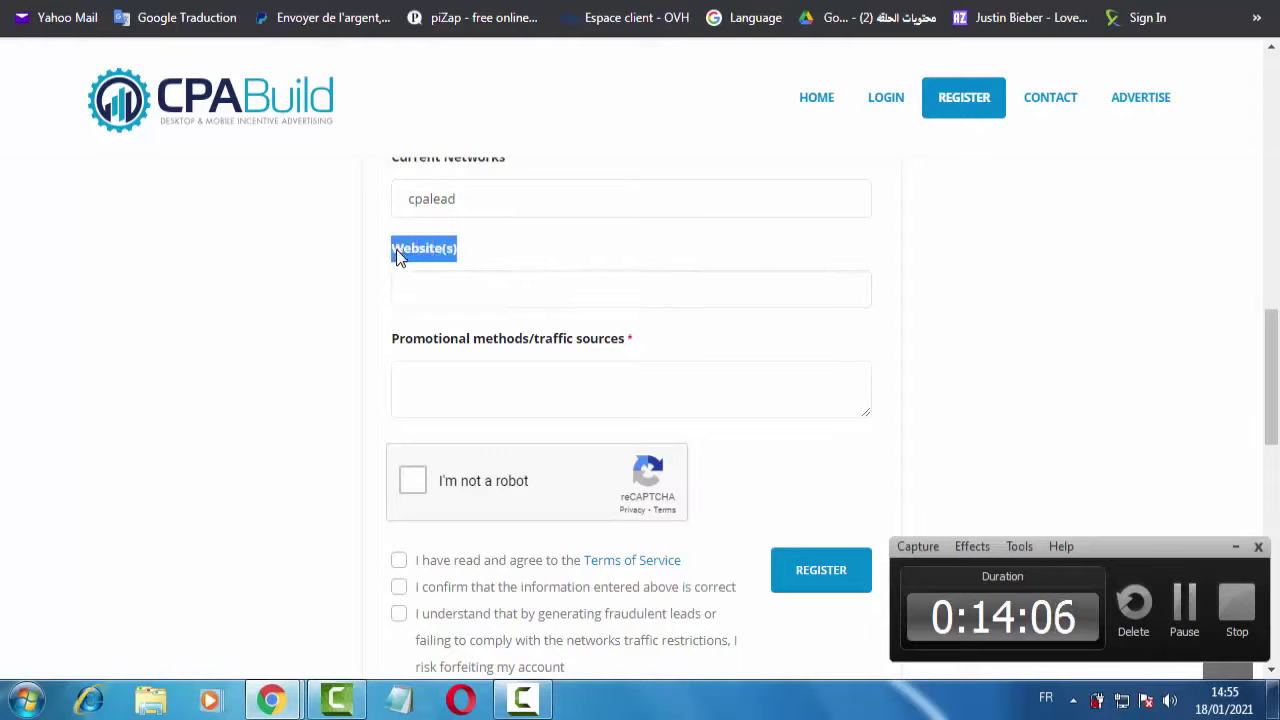
pyautogui.click(500, 252)
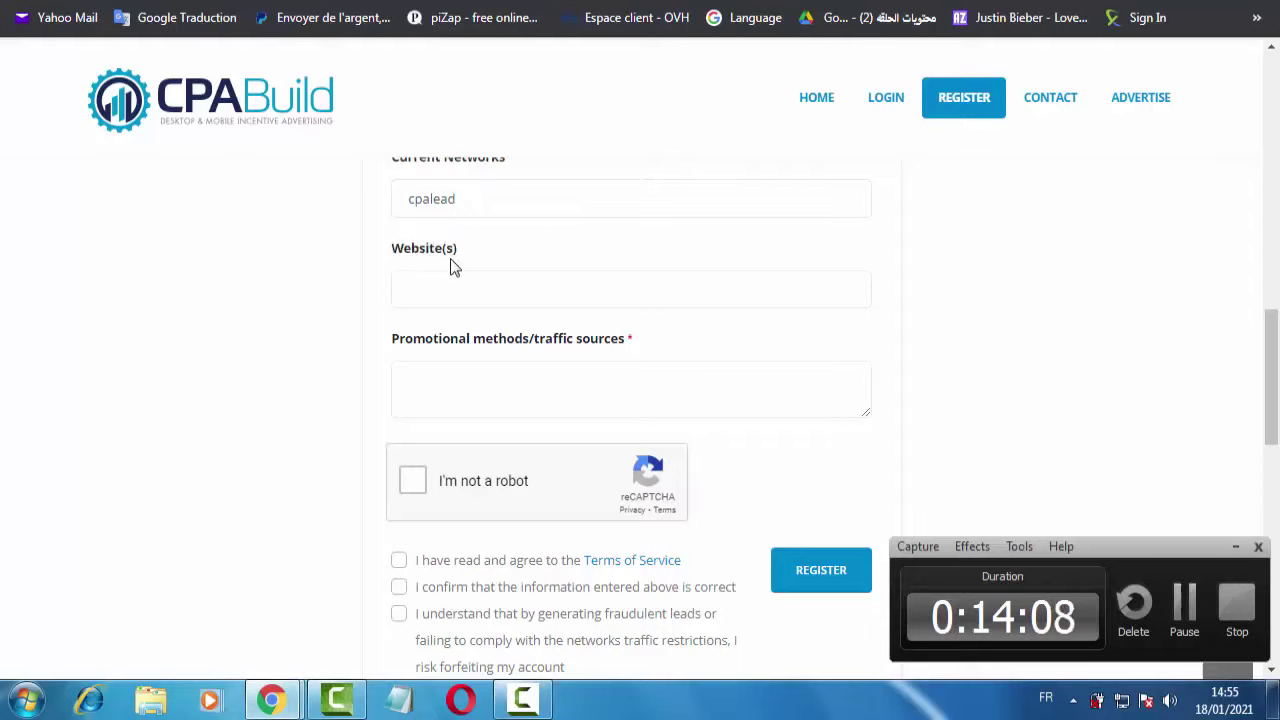
pyautogui.moveTo(458, 248); pyautogui.dragTo(390, 252)
pyautogui.click(390, 252)
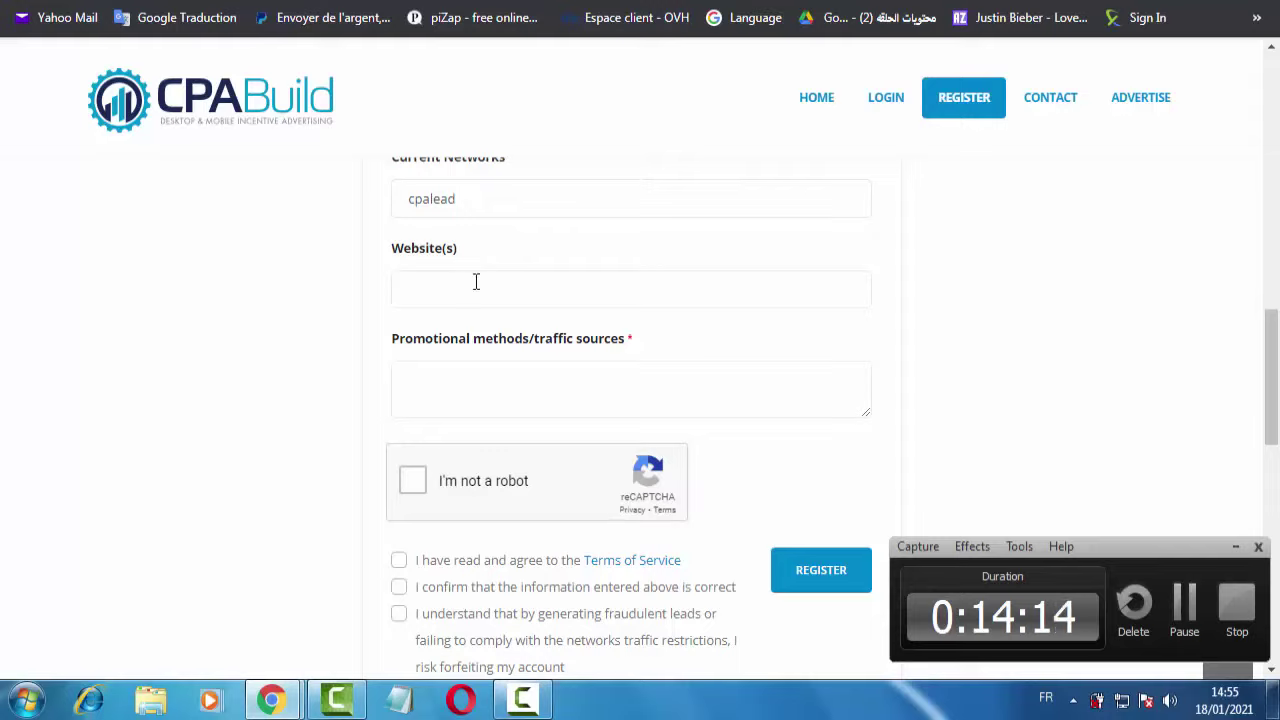
pyautogui.moveTo(423, 251); pyautogui.dragTo(392, 250)
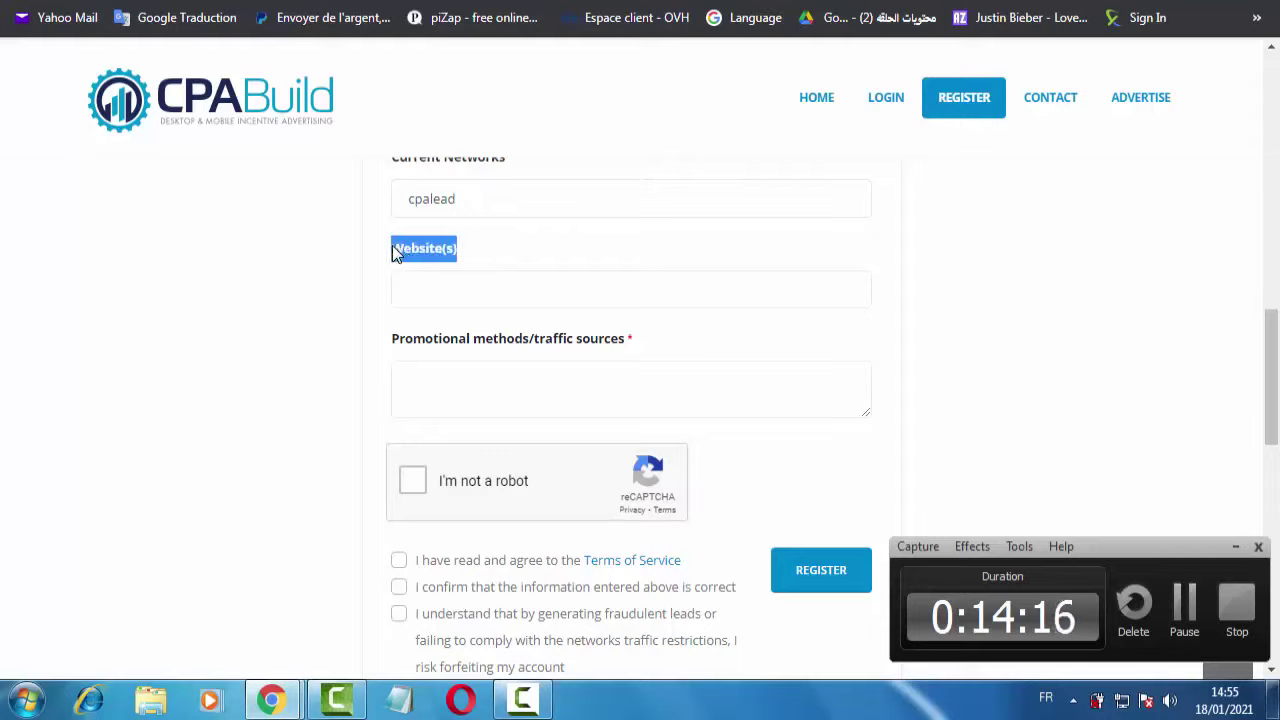
pyautogui.click(392, 250)
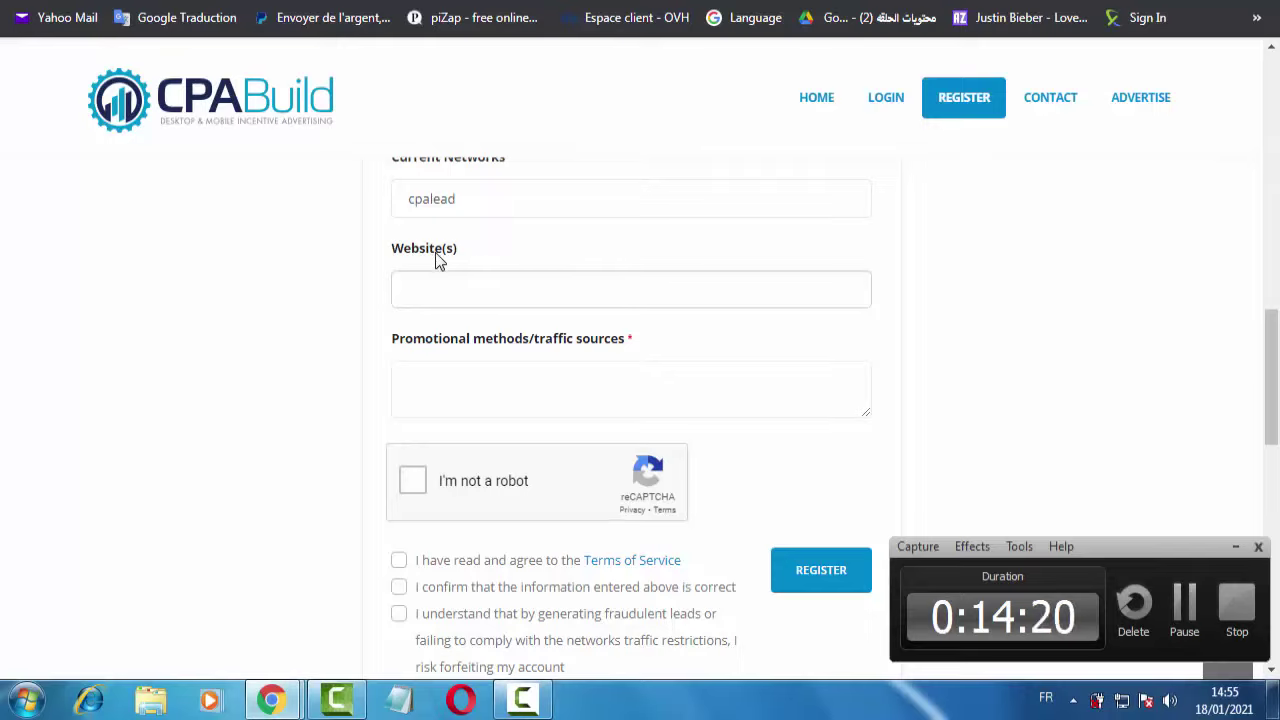
pyautogui.moveTo(458, 252); pyautogui.dragTo(382, 258)
pyautogui.click(382, 258)
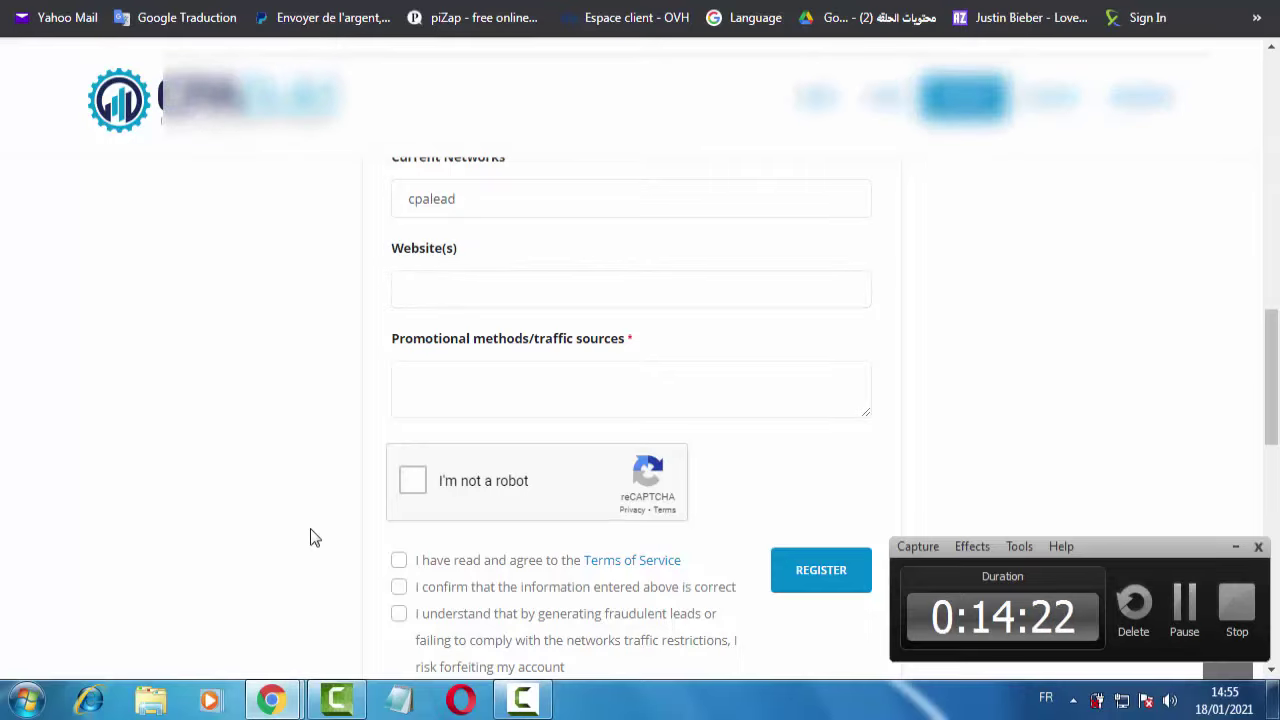
# Bring the inbox window forward, switch to the YouTube channel tab and scroll through older uploads.
pyautogui.moveTo(270, 700)
pyautogui.click(222, 594)
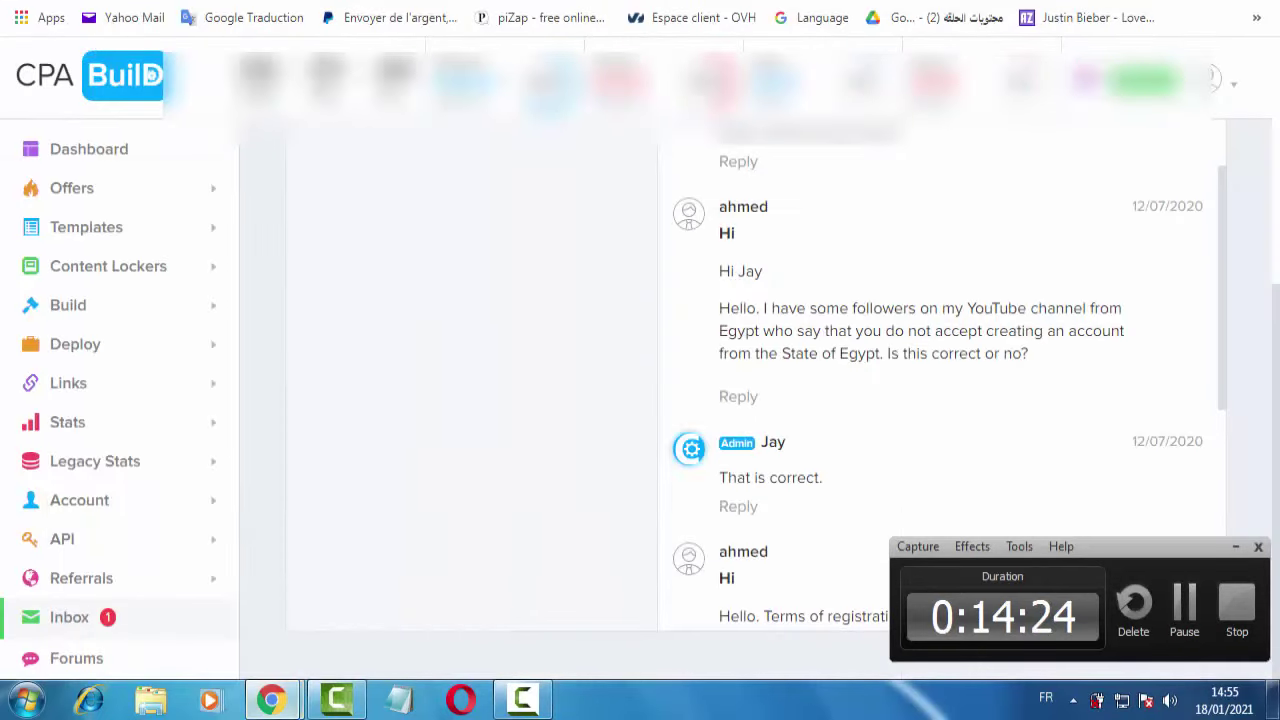
pyautogui.hotkey('ctrl', 'Tab')
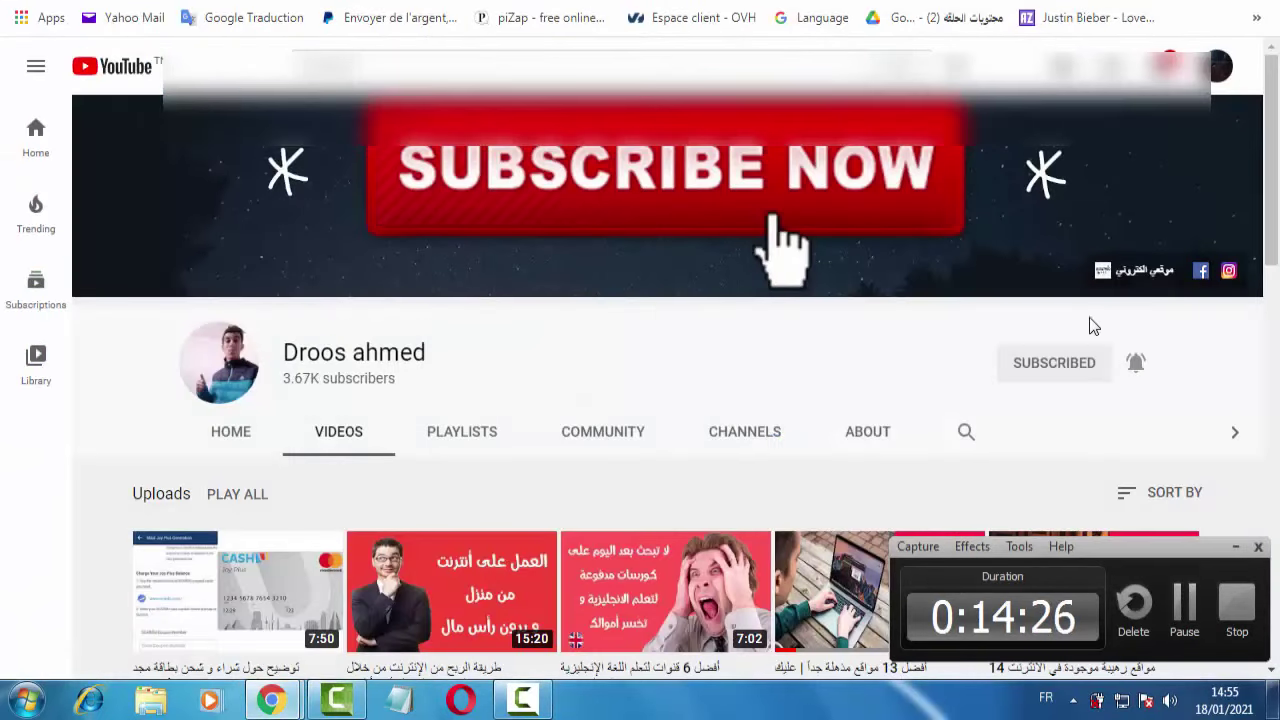
pyautogui.moveTo(1266, 286); pyautogui.dragTo(1270, 312)
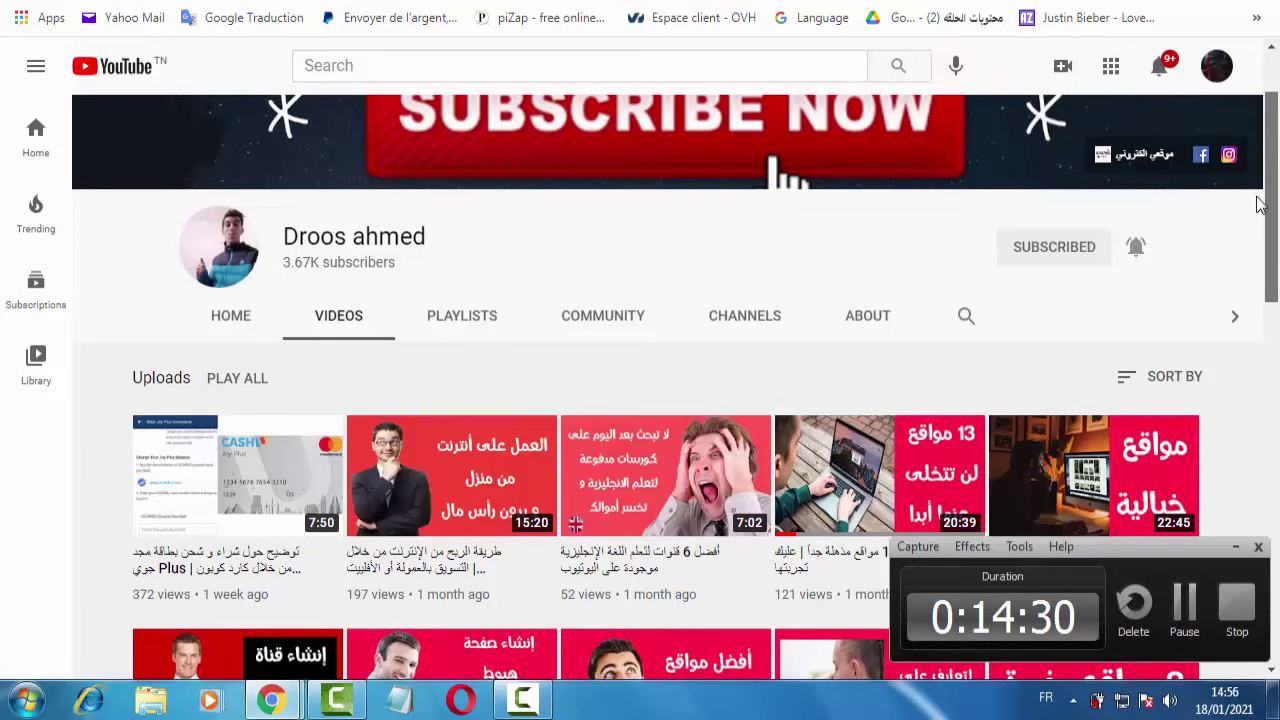
pyautogui.moveTo(1278, 178); pyautogui.dragTo(1262, 601)
pyautogui.scroll(-4, 1262, 601)
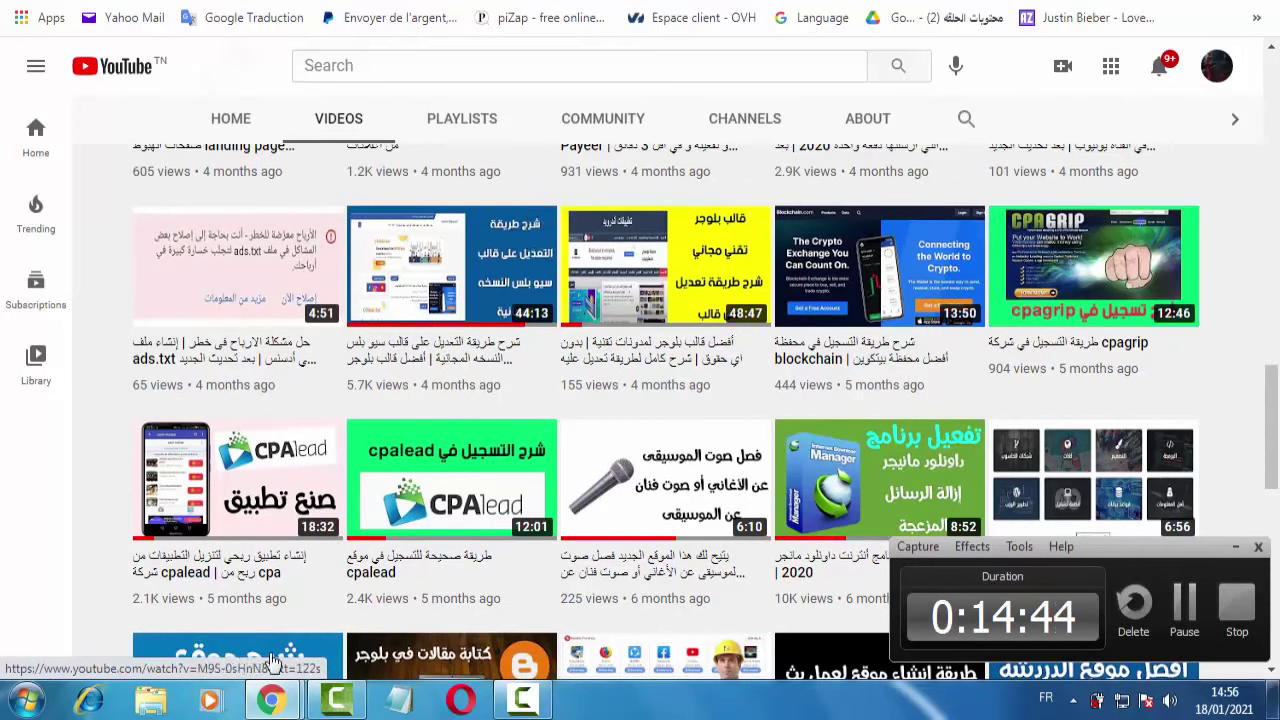
# Return to the registration form and focus the empty Website(s) field.
pyautogui.moveTo(285, 705)
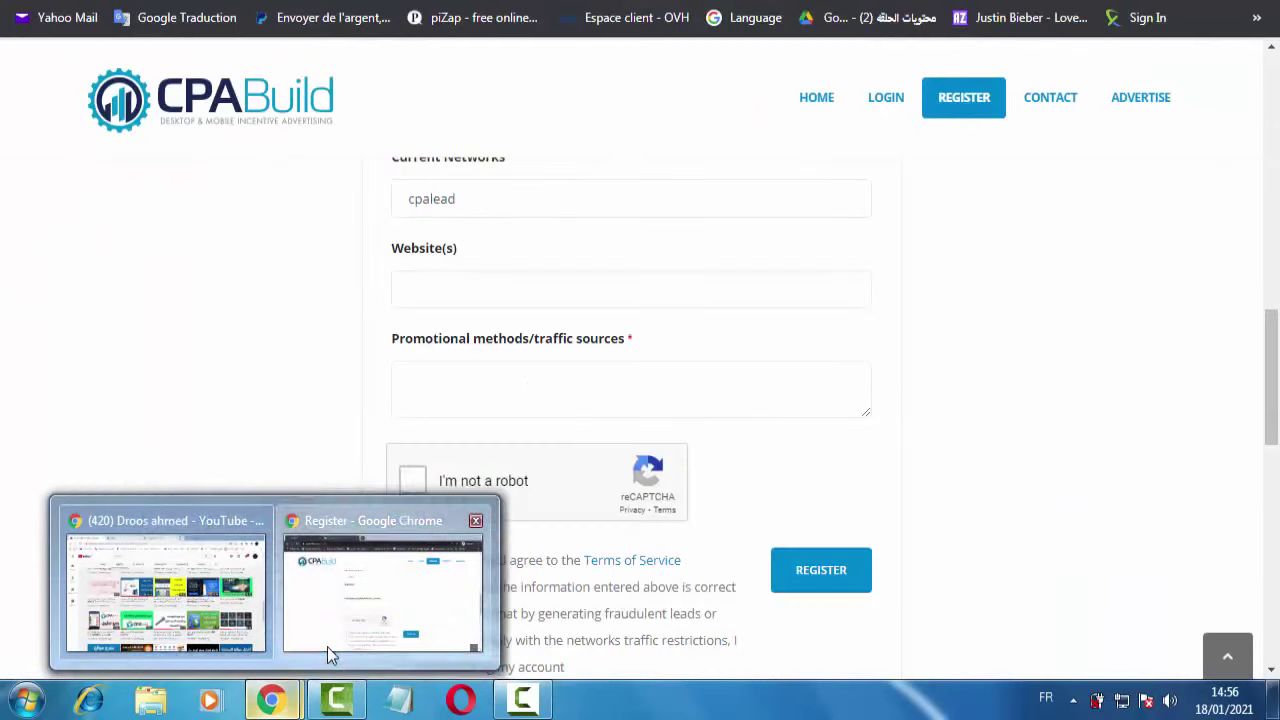
pyautogui.click(327, 646)
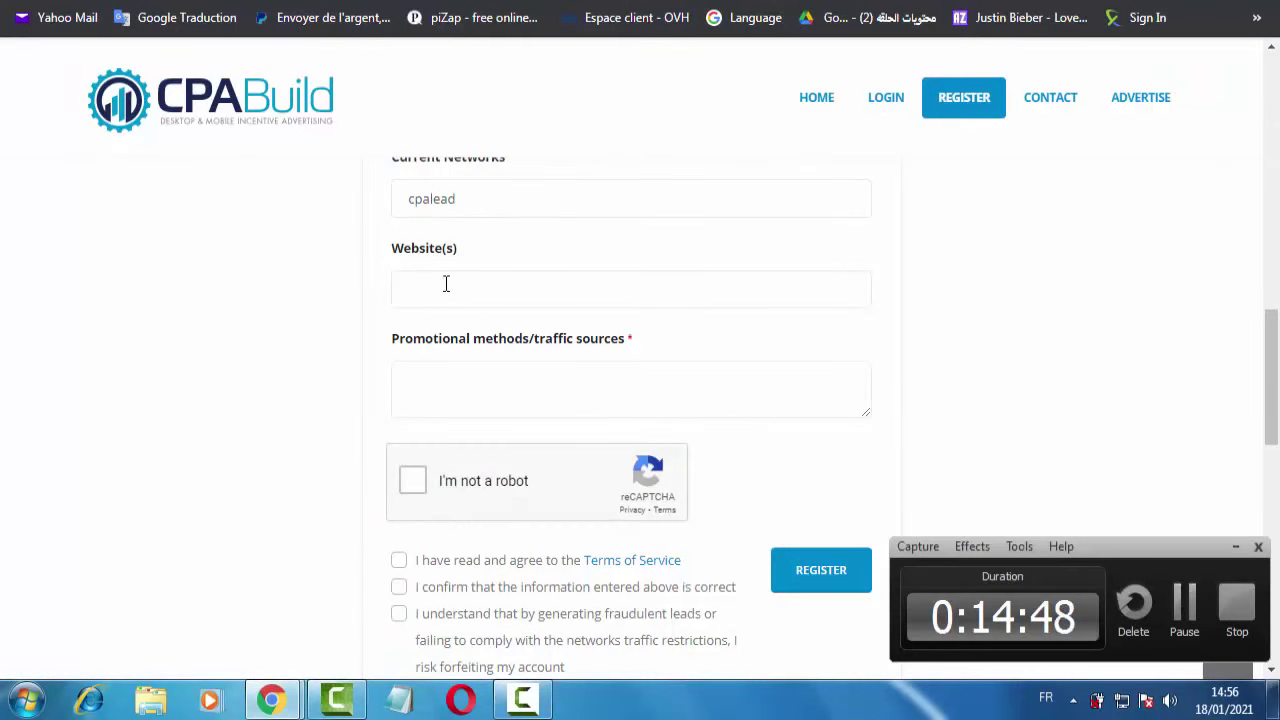
pyautogui.moveTo(460, 250); pyautogui.dragTo(374, 251)
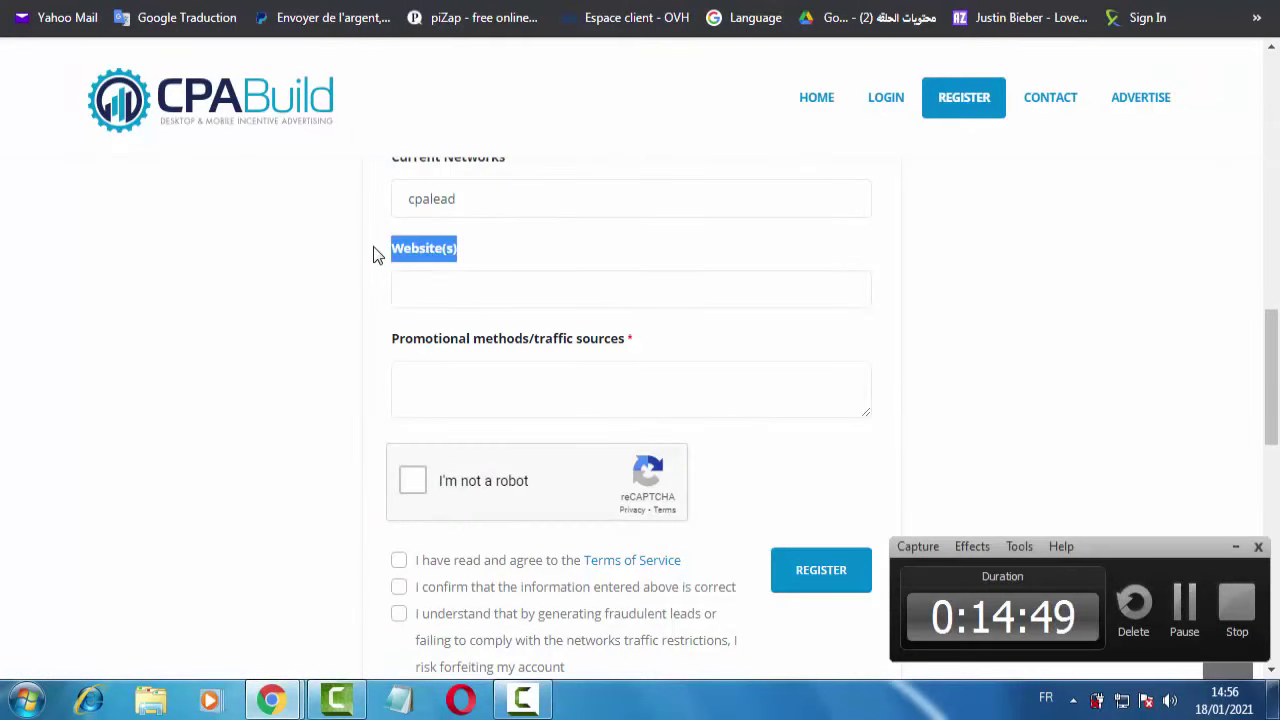
pyautogui.click(407, 288)
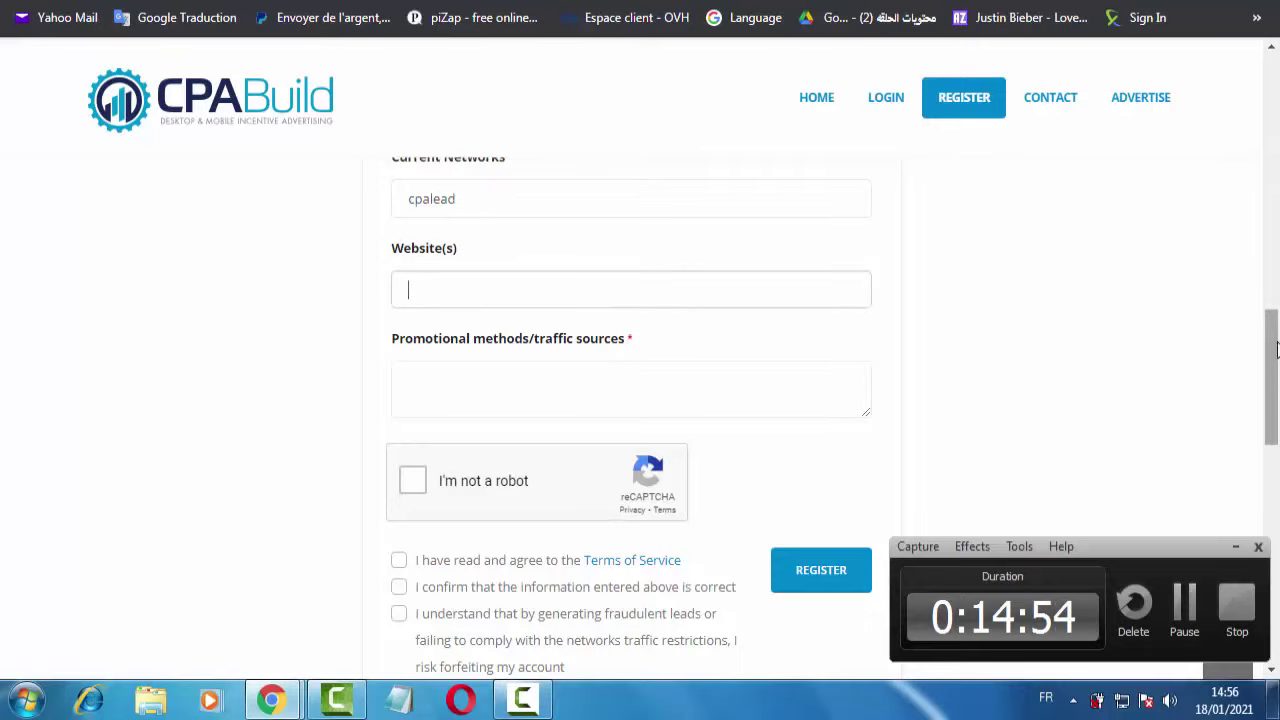
pyautogui.moveTo(1274, 356); pyautogui.dragTo(1278, 374)
# Enter 'facebook and instagram and youtube and my website' as the Promotional methods/traffic sources.
pyautogui.moveTo(626, 262); pyautogui.dragTo(380, 271)
pyautogui.click(380, 271)
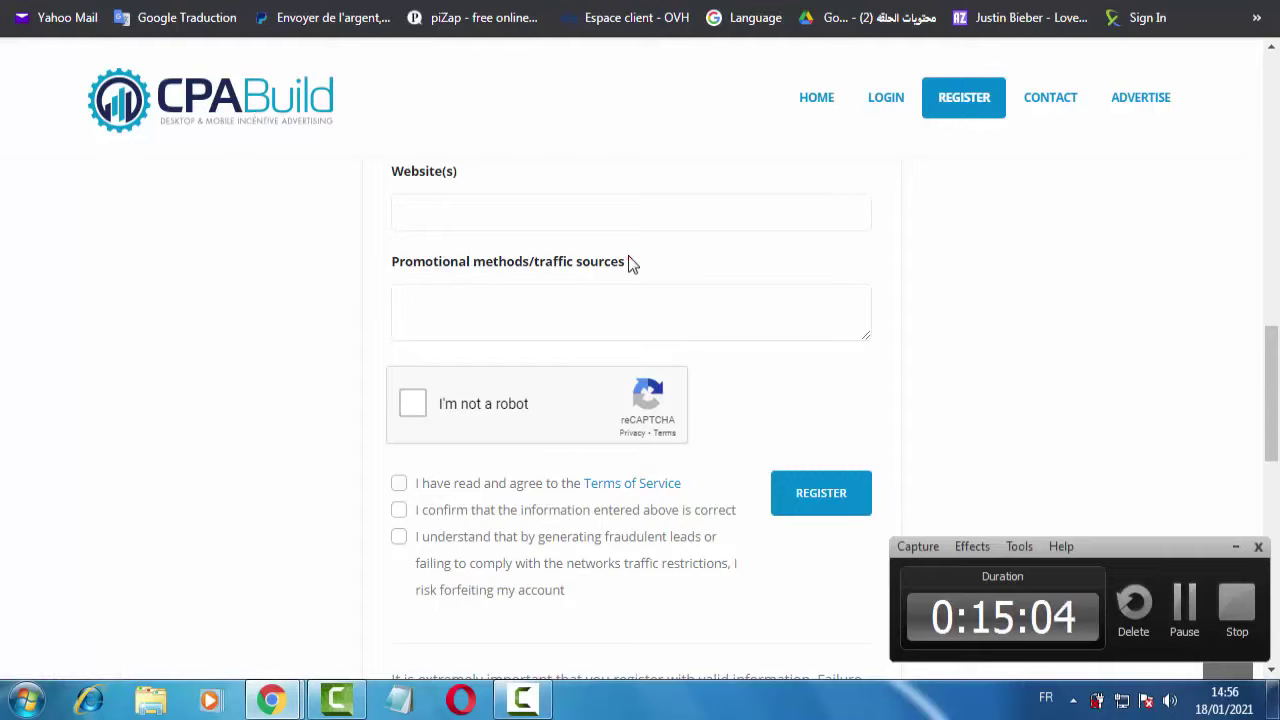
pyautogui.moveTo(391, 261); pyautogui.dragTo(533, 270)
pyautogui.click(597, 269)
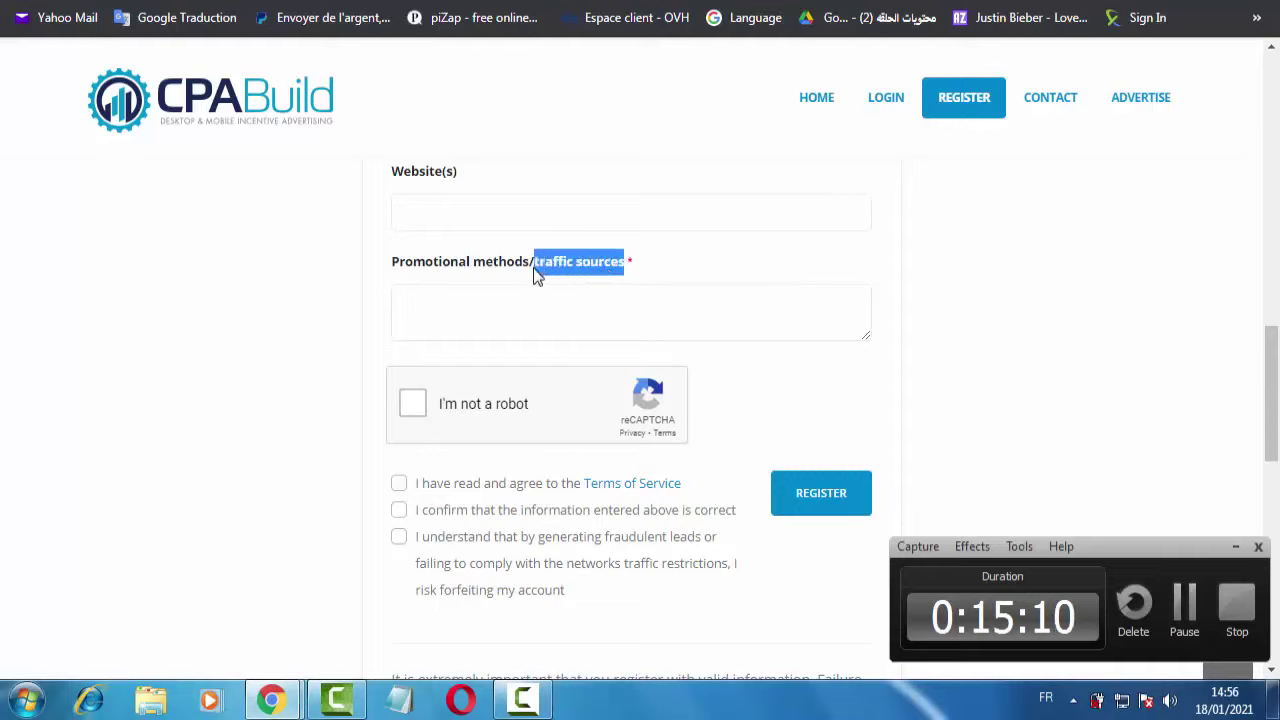
pyautogui.click(535, 277)
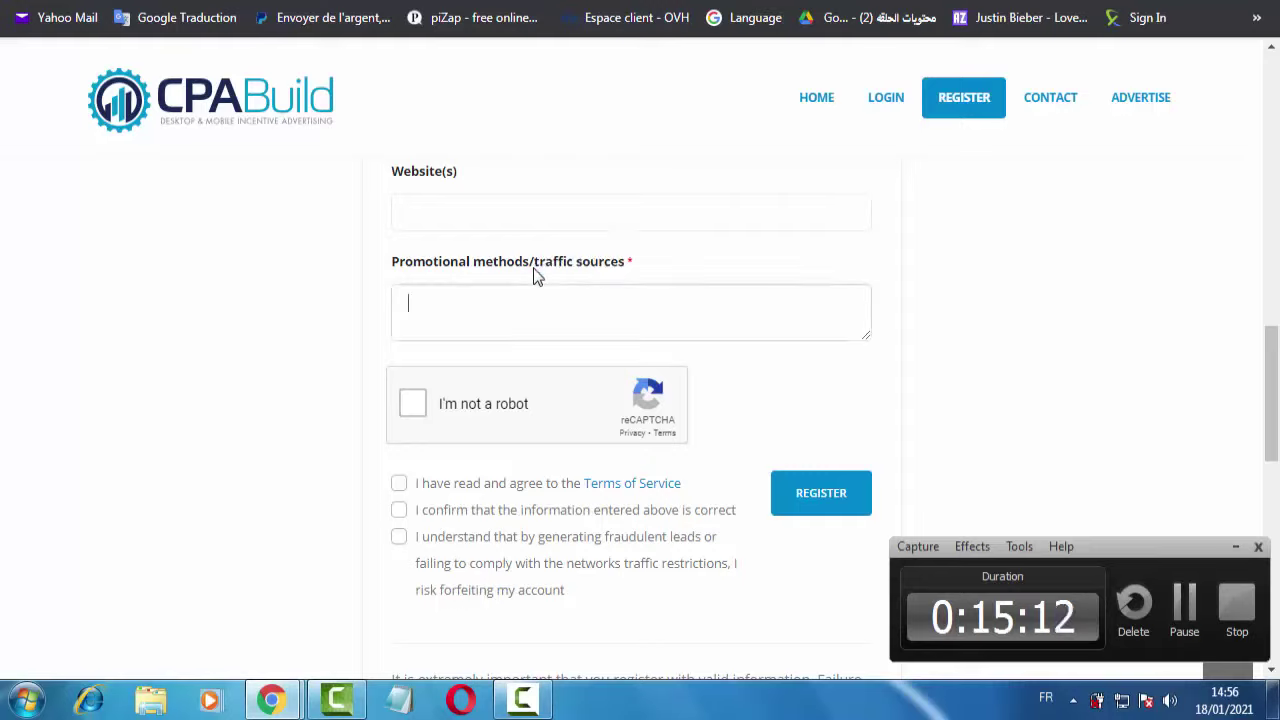
pyautogui.moveTo(531, 266); pyautogui.dragTo(628, 274)
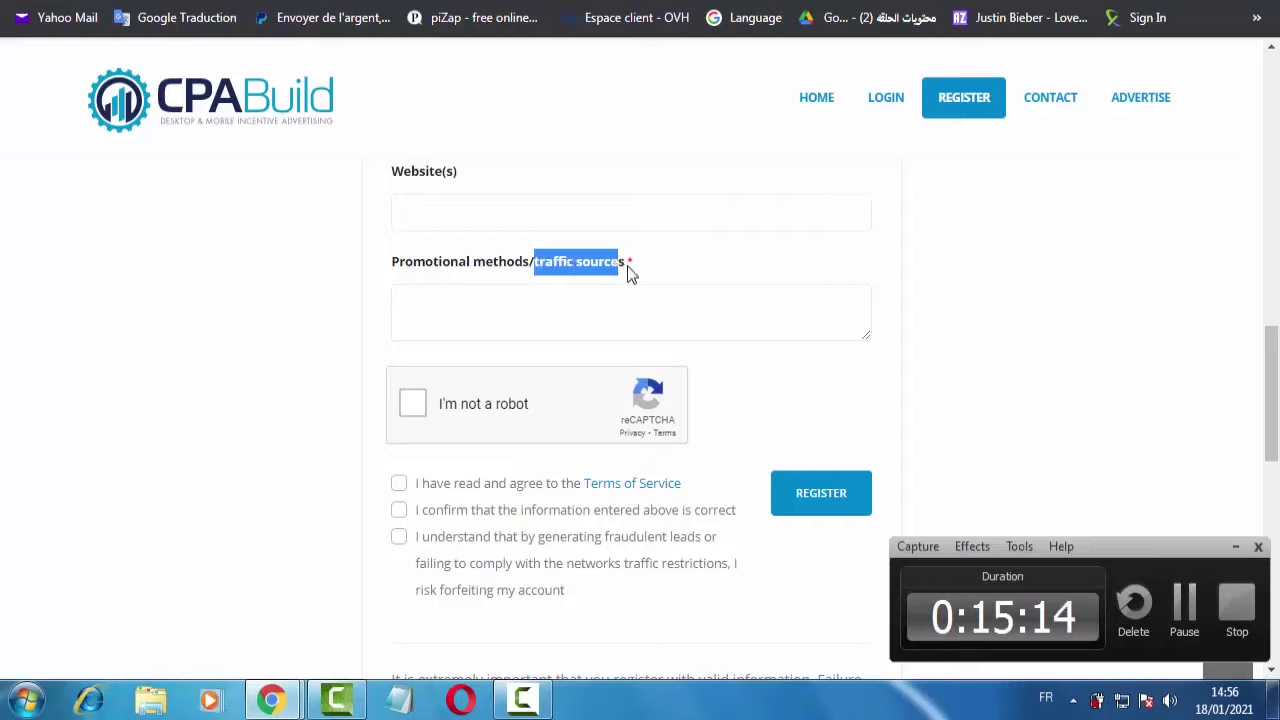
pyautogui.click(630, 275)
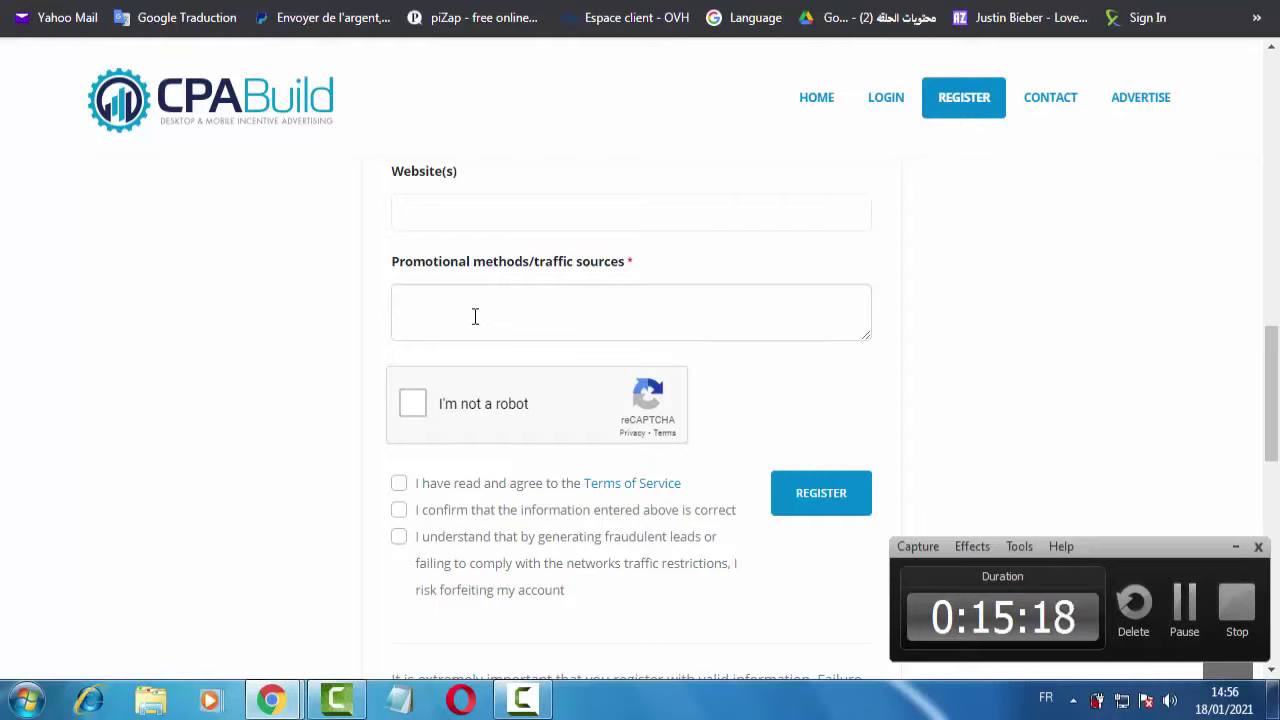
pyautogui.write('face')
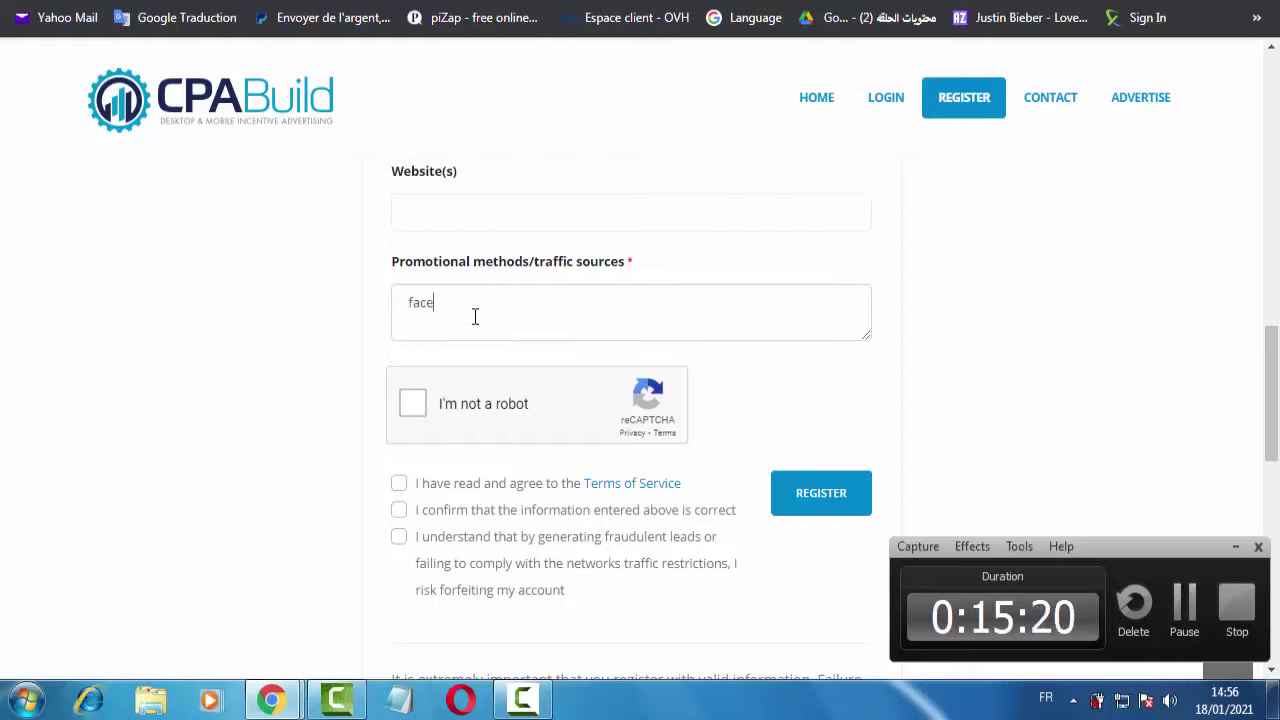
pyautogui.write('book an')
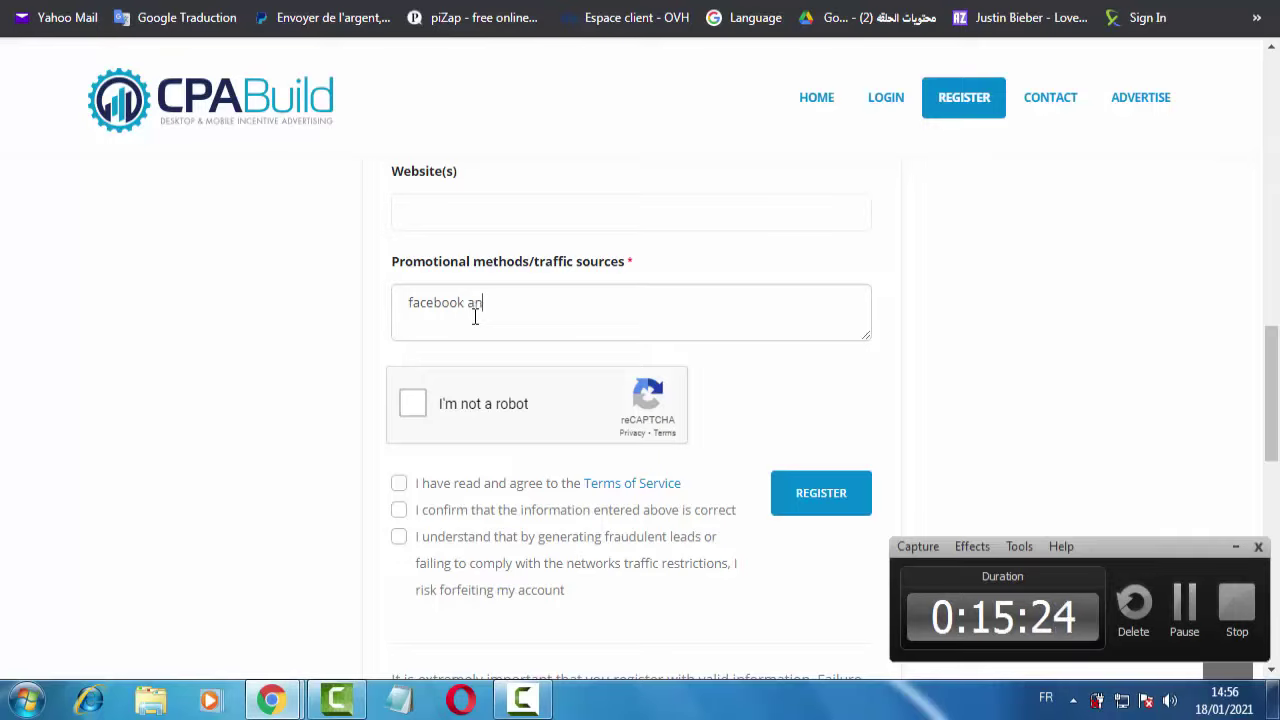
pyautogui.write('d instagra')
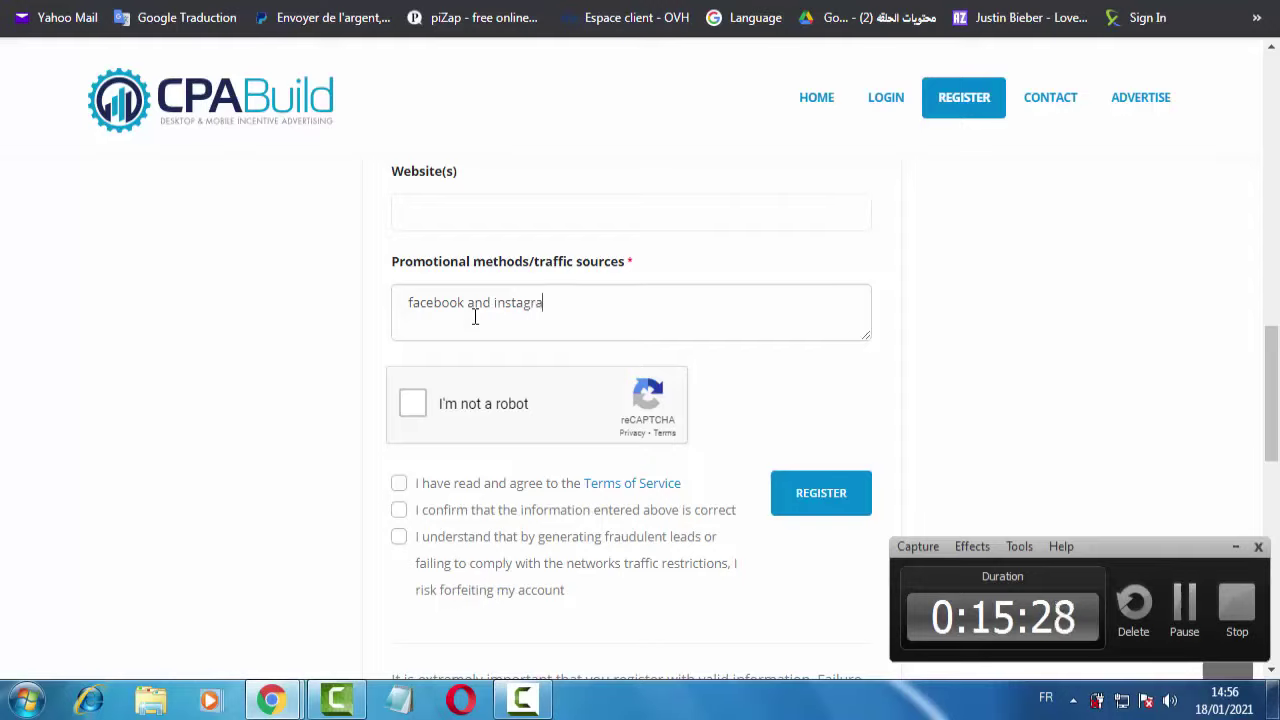
pyautogui.write('m ')
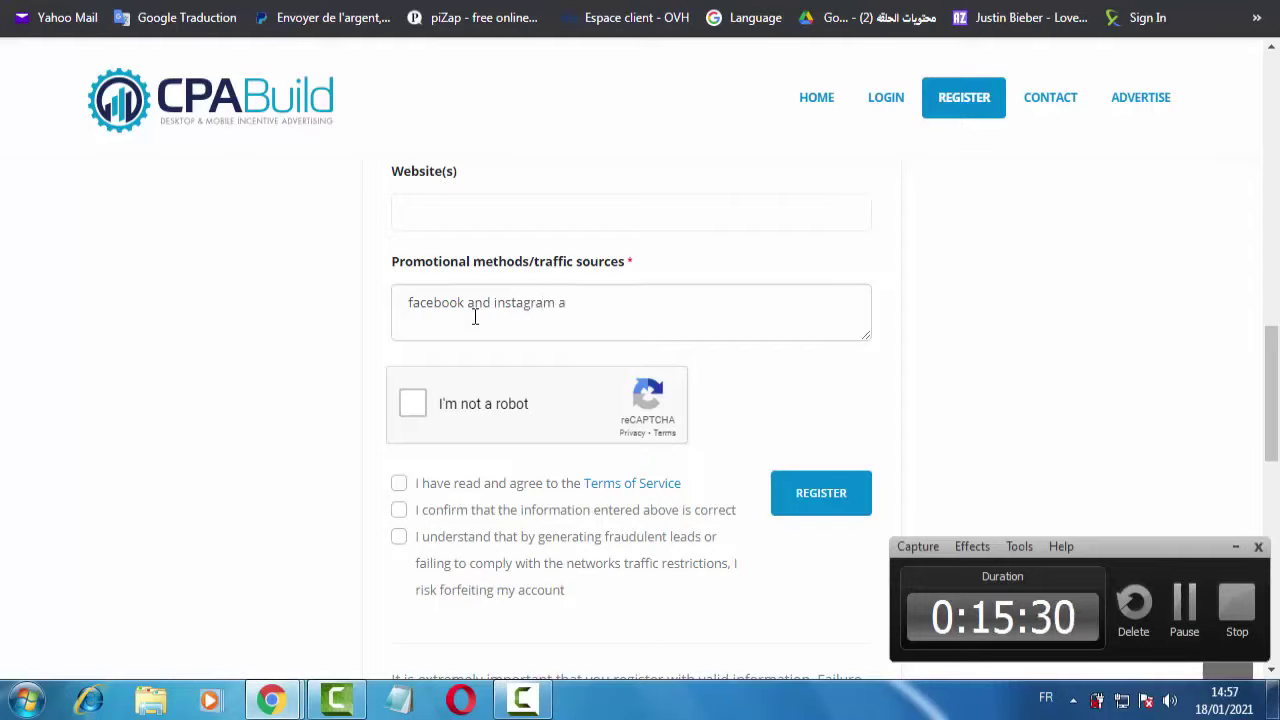
pyautogui.write('and youtube a')
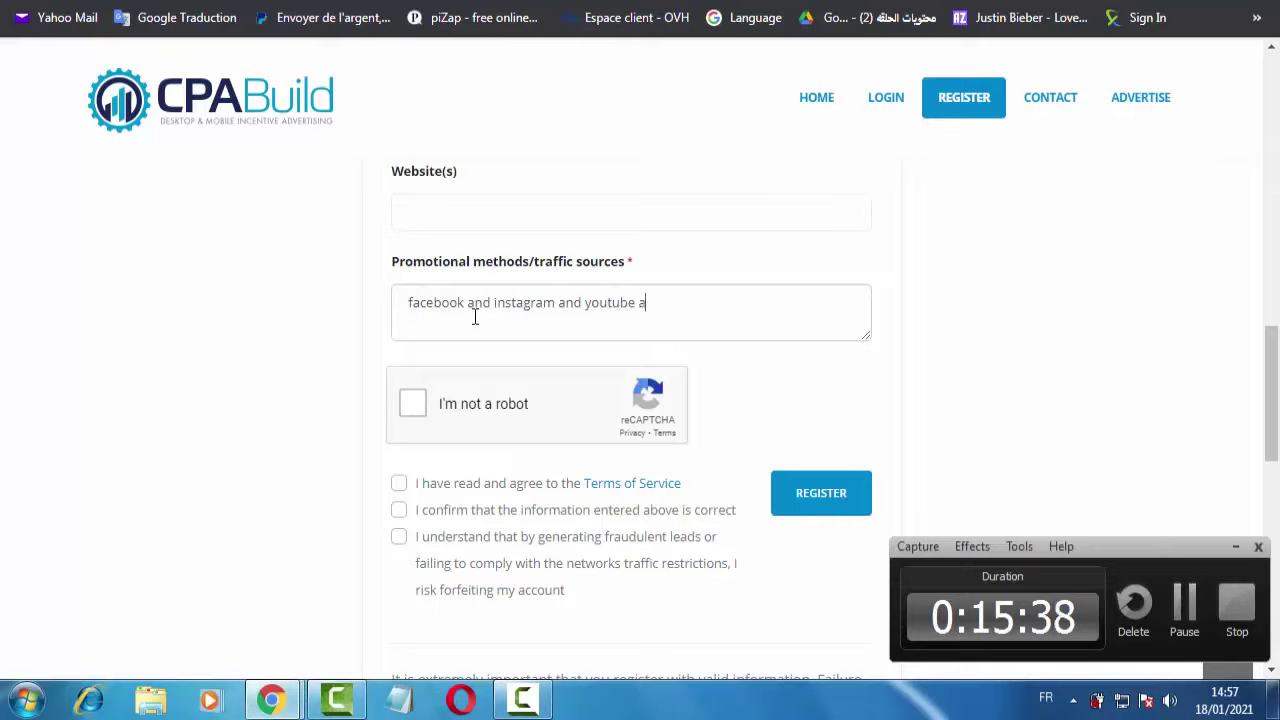
pyautogui.write('nd my')
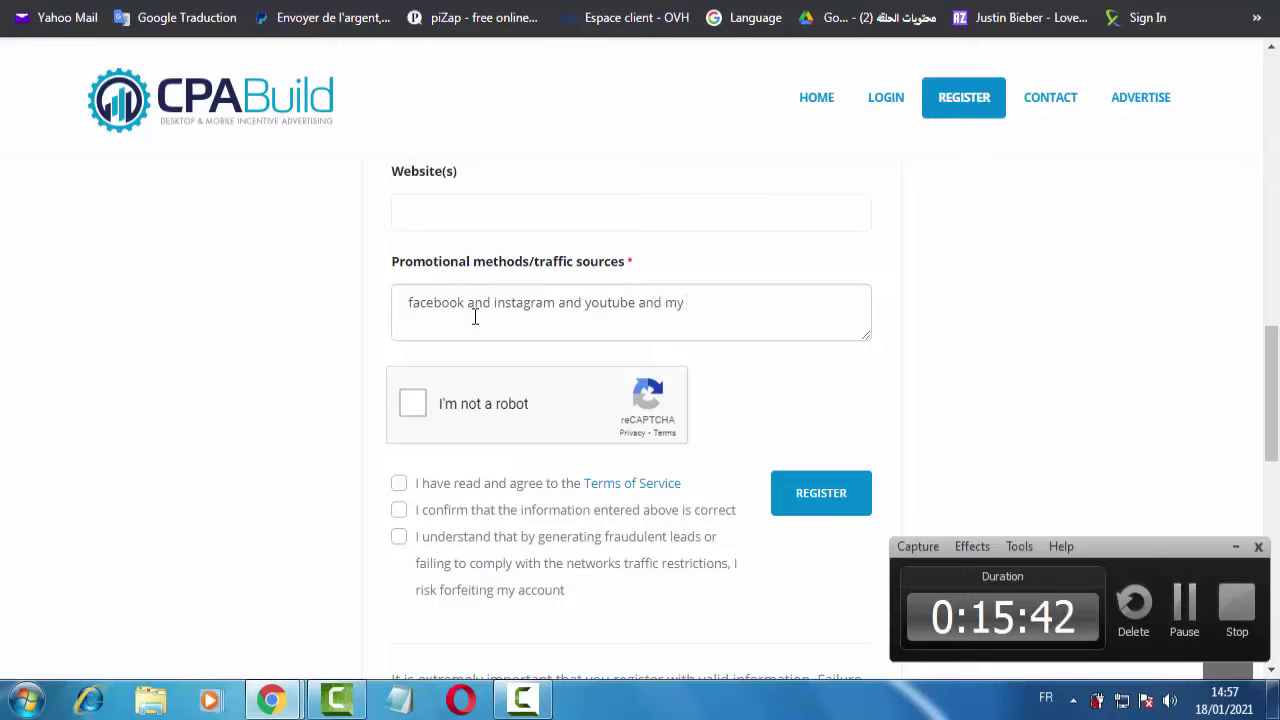
pyautogui.write(' website')
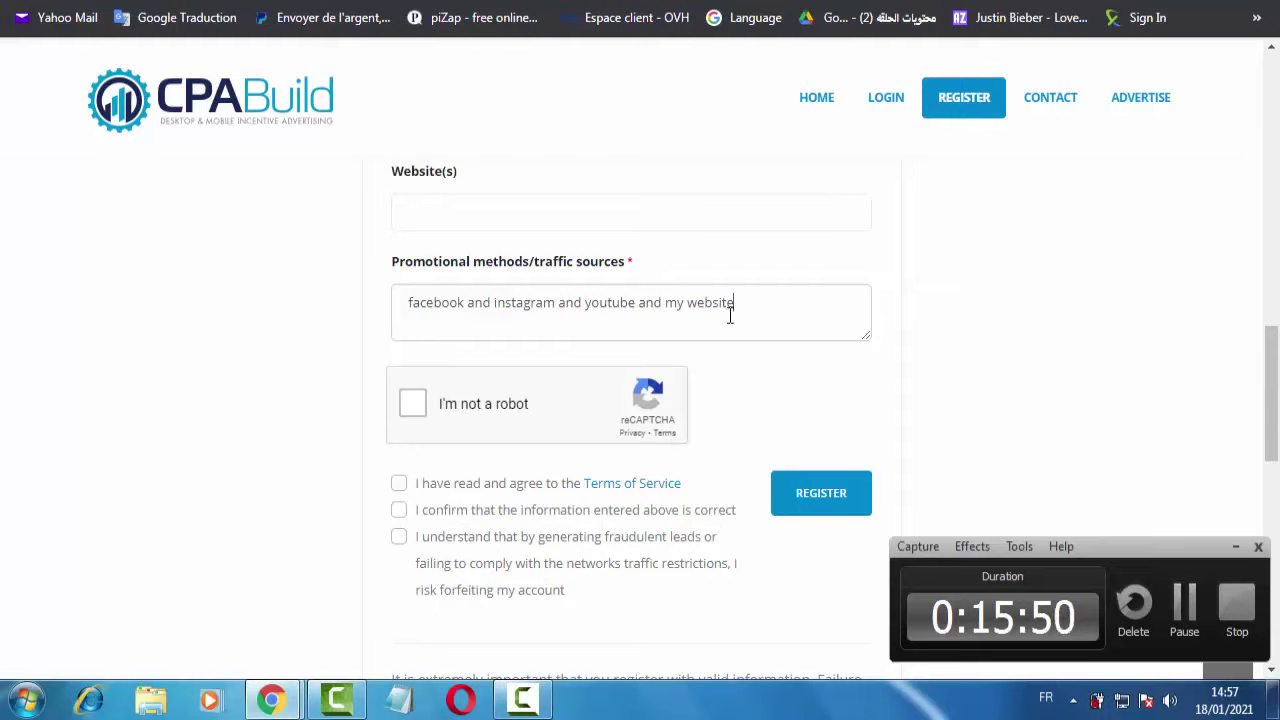
pyautogui.moveTo(616, 304); pyautogui.dragTo(768, 296)
pyautogui.click(410, 308)
pyautogui.click(768, 296)
# Scroll down the form to bring the reCAPTCHA box into view.
pyautogui.scroll(-1, 1276, 385)
pyautogui.scroll(-1, 1276, 385)
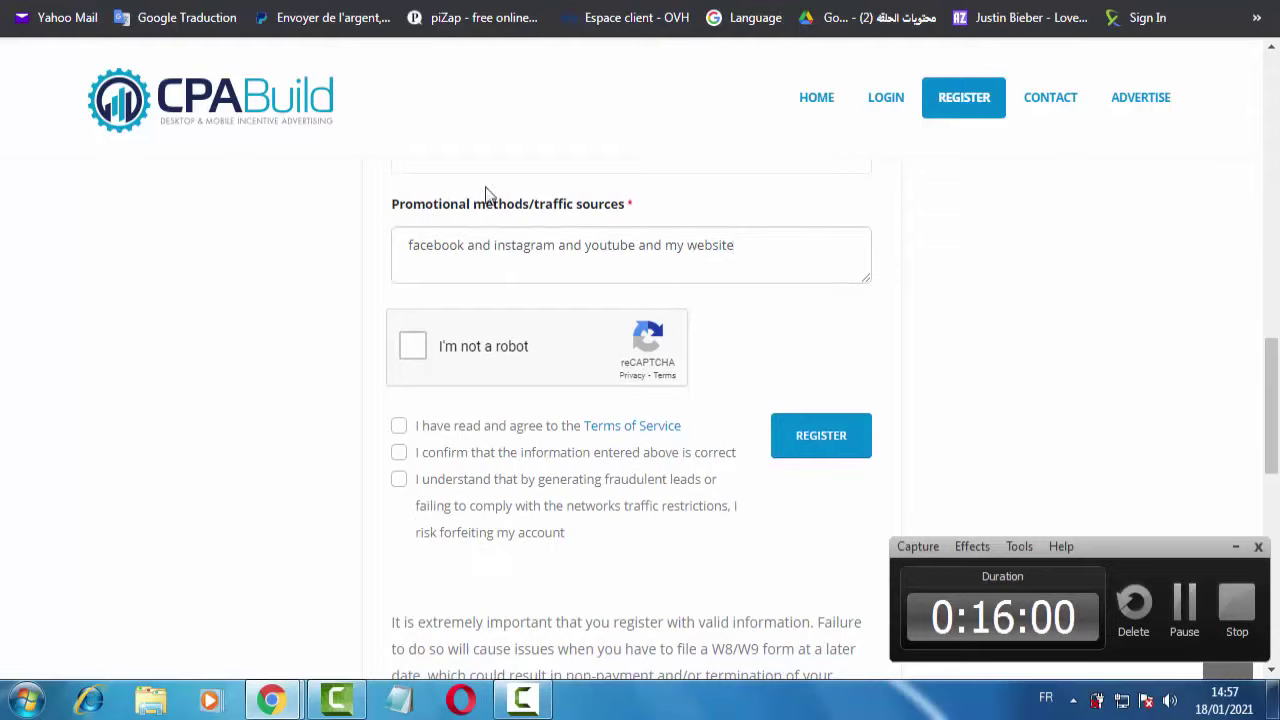
pyautogui.moveTo(531, 206); pyautogui.dragTo(628, 208)
pyautogui.click(629, 208)
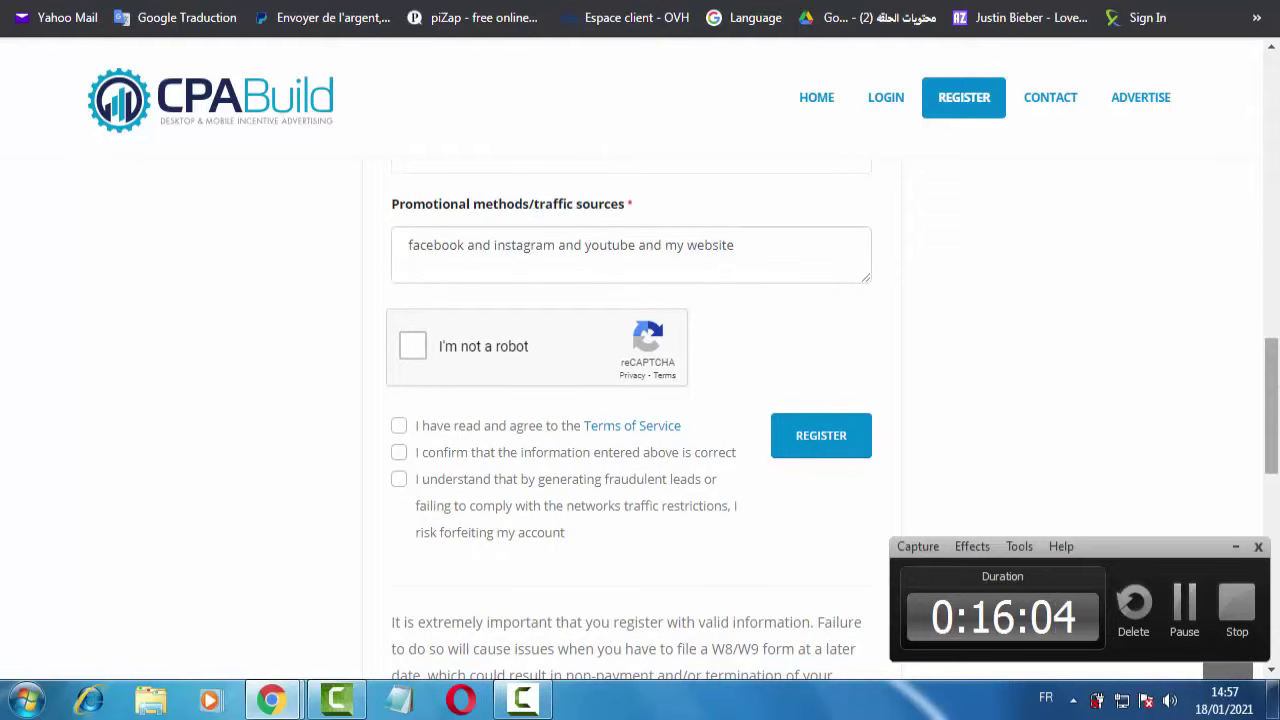
pyautogui.scroll(-1, 1276, 393)
pyautogui.scroll(1, 1276, 388)
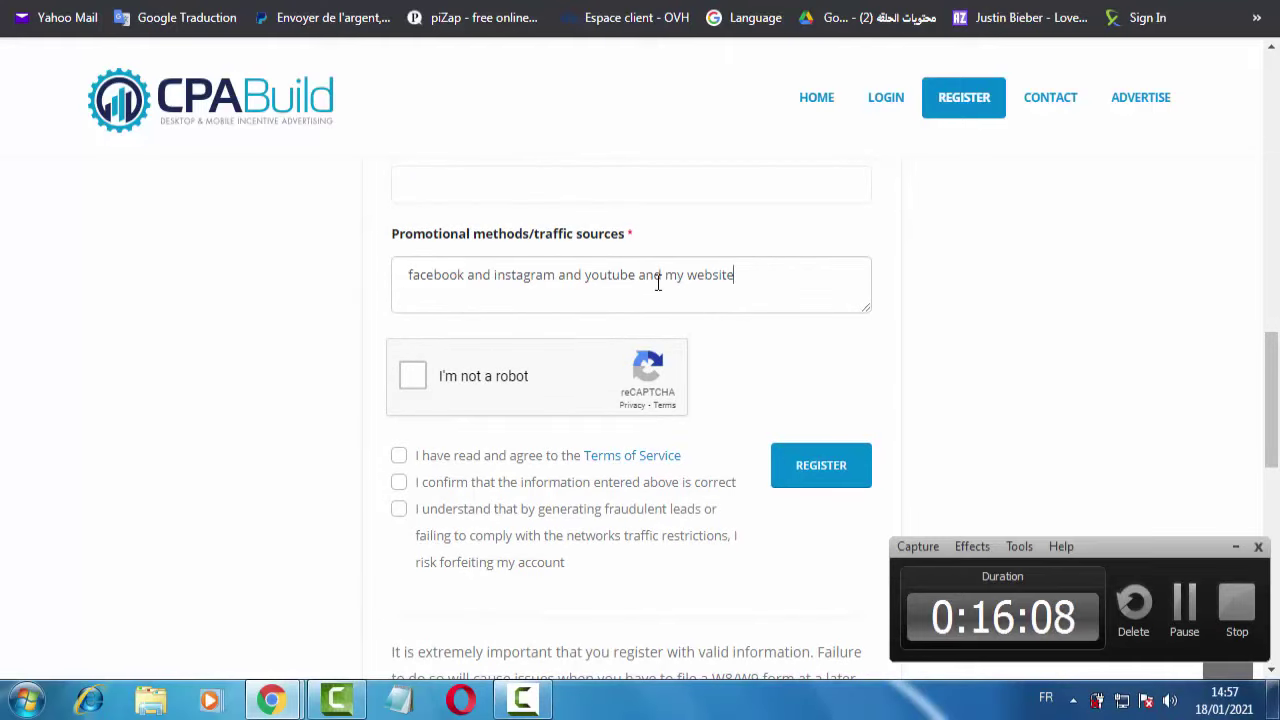
pyautogui.scroll(-1, 1276, 360)
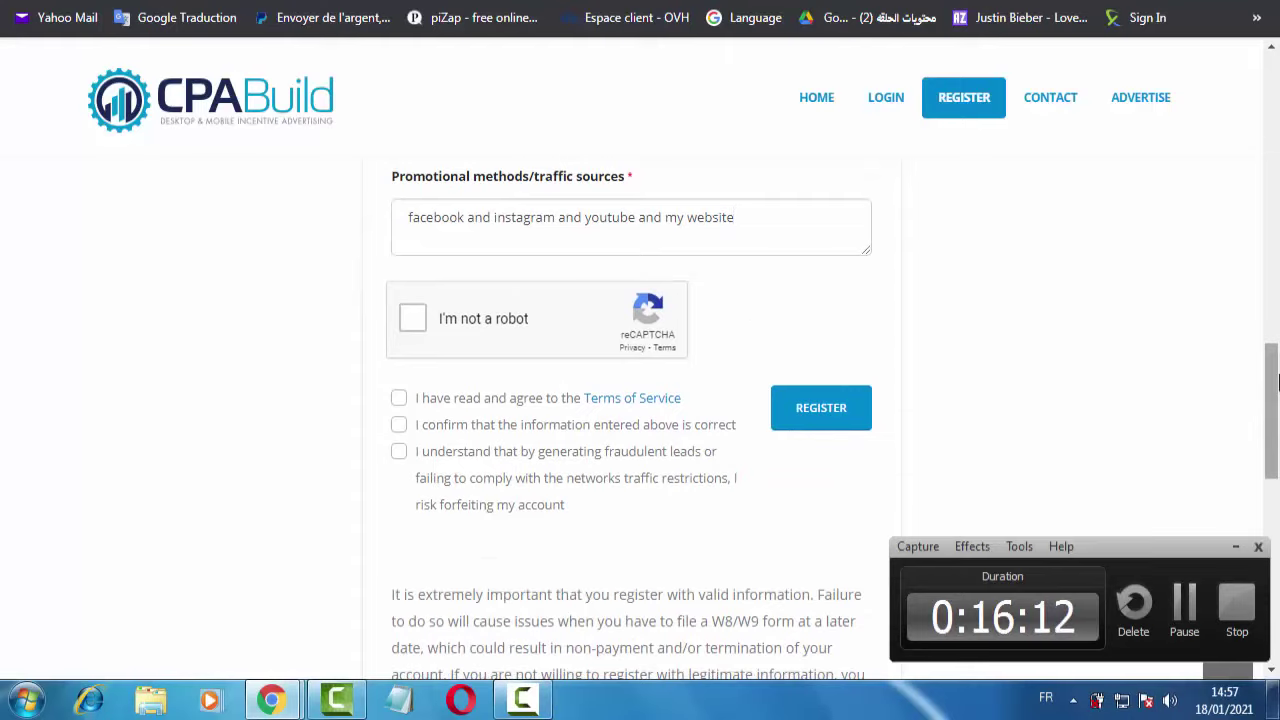
pyautogui.scroll(-1, 1272, 400)
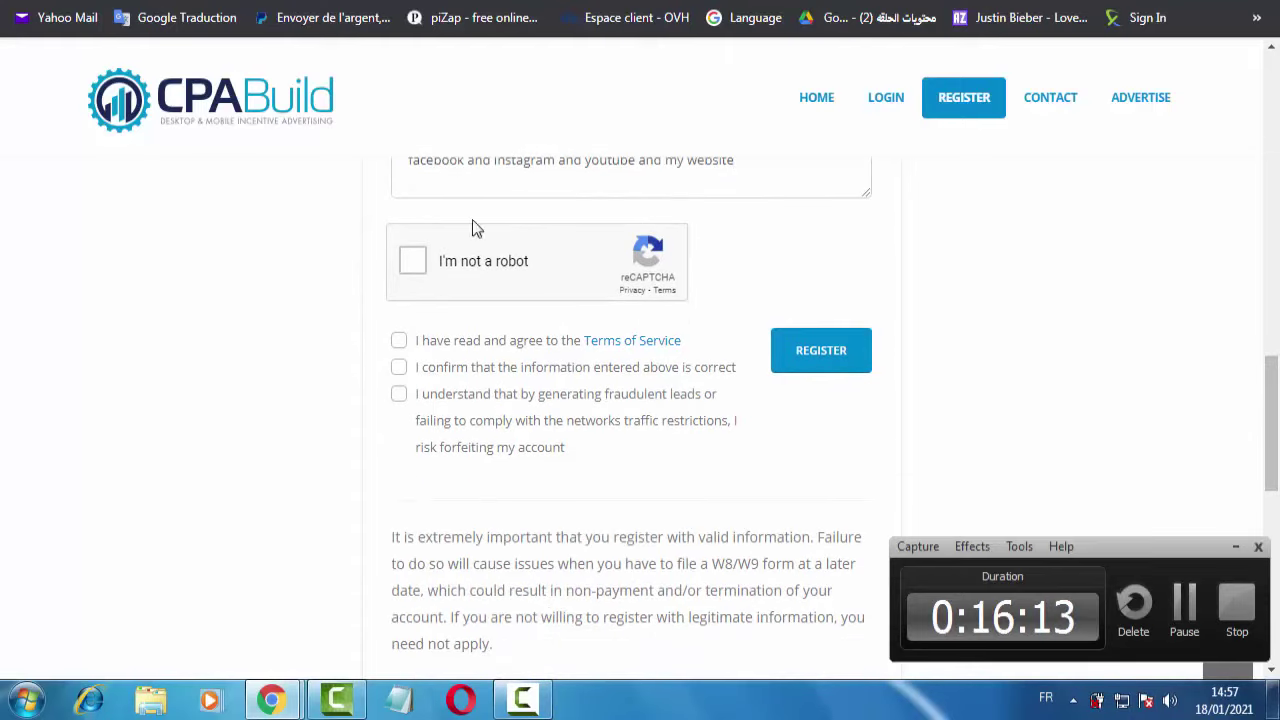
# Tick 'I'm not a robot', select the three bicycle images and verify the challenge.
pyautogui.click(411, 260)
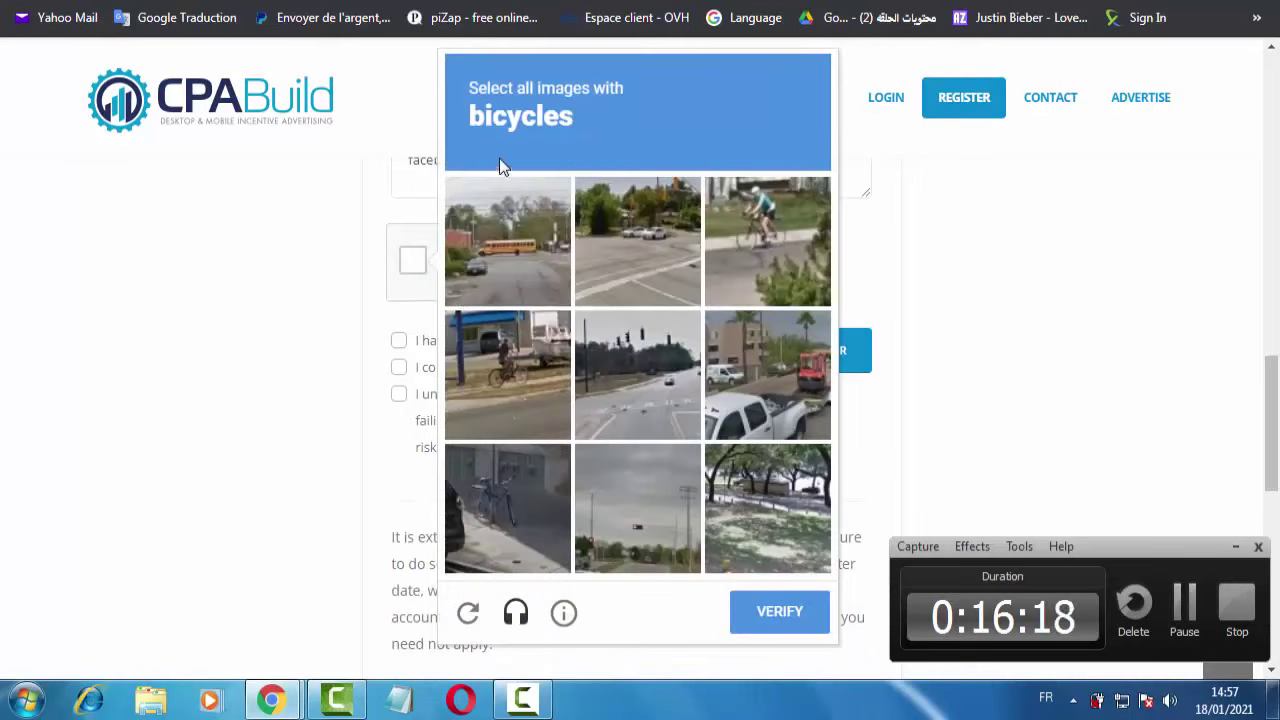
pyautogui.moveTo(569, 116)
pyautogui.mouseDown()
pyautogui.moveTo(468, 119)
pyautogui.moveTo(576, 118)
pyautogui.mouseUp()
pyautogui.click(468, 119)
pyautogui.click(576, 118)
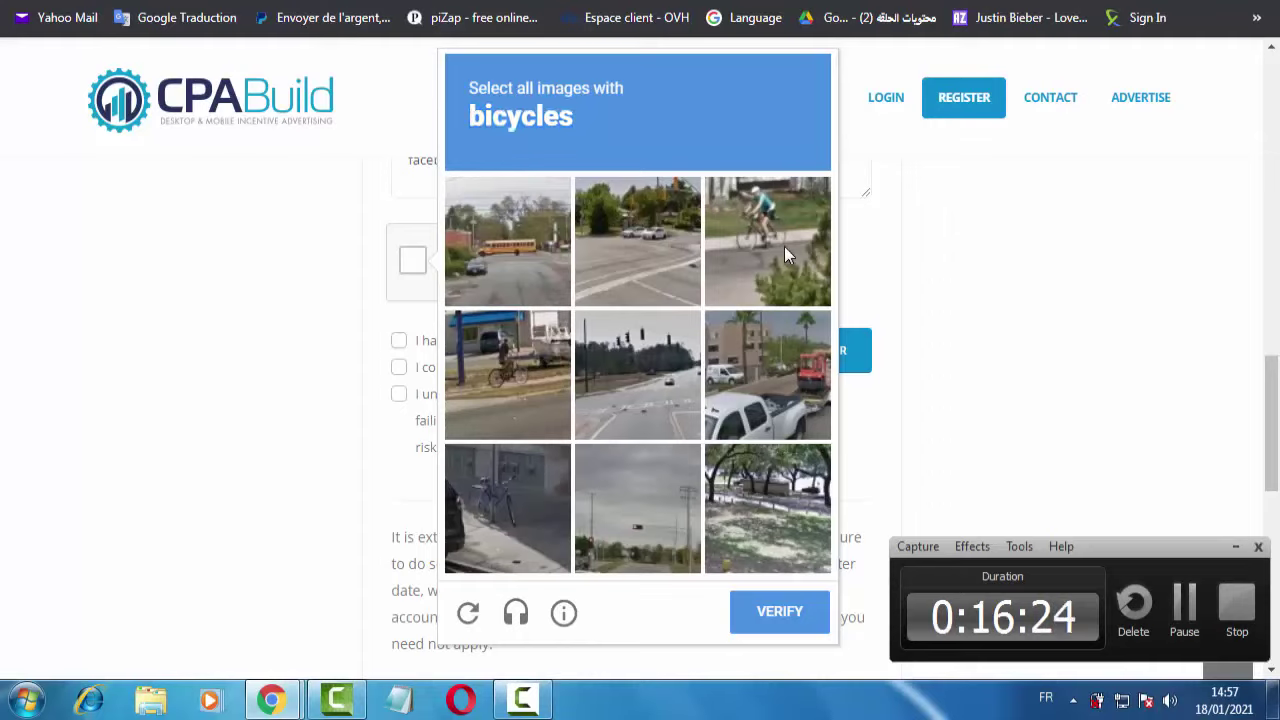
pyautogui.click(782, 250)
pyautogui.click(754, 484)
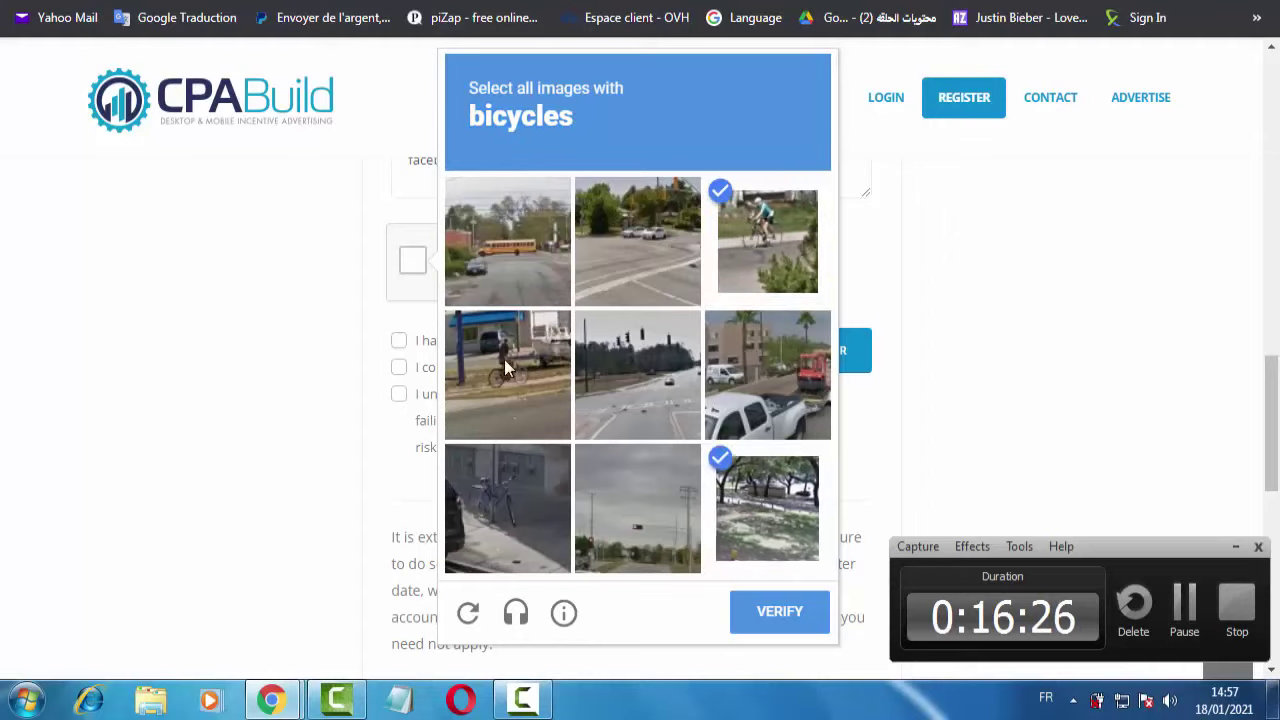
pyautogui.click(505, 352)
pyautogui.click(762, 620)
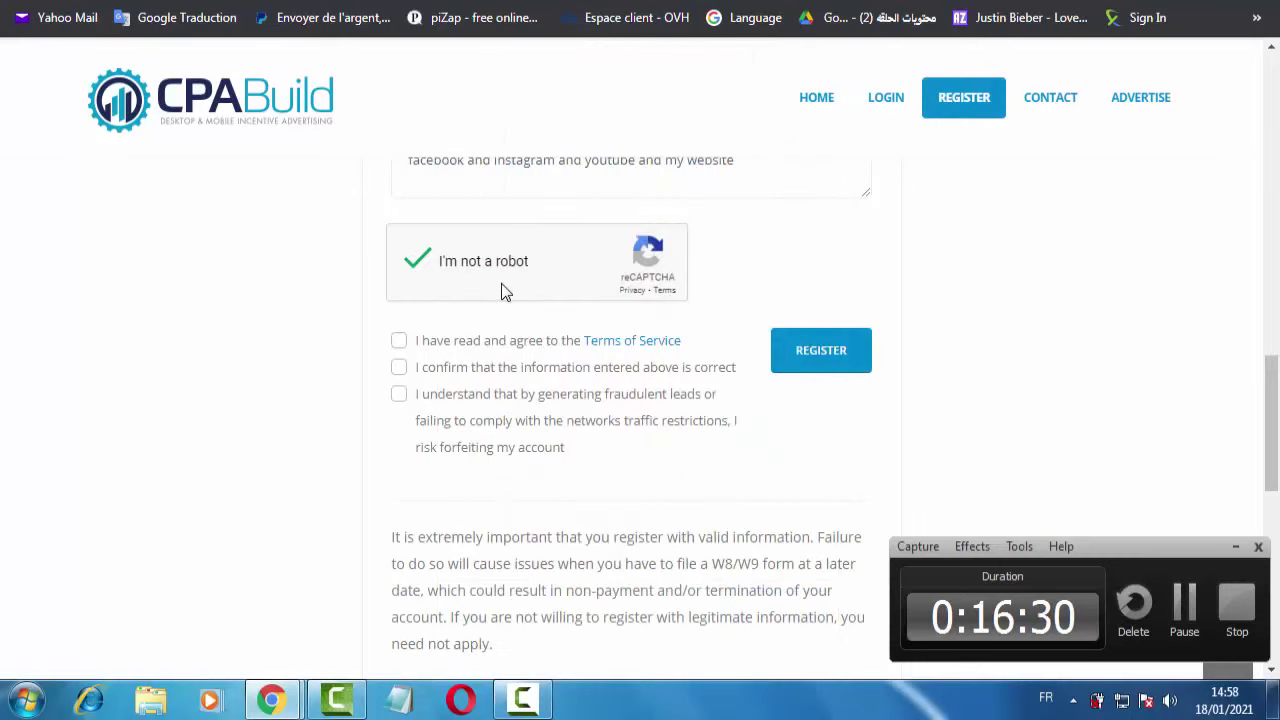
# Tick the Terms of Service, correct-information and fraudulent-leads warning agreement boxes.
pyautogui.scroll(-1, 608, 252)
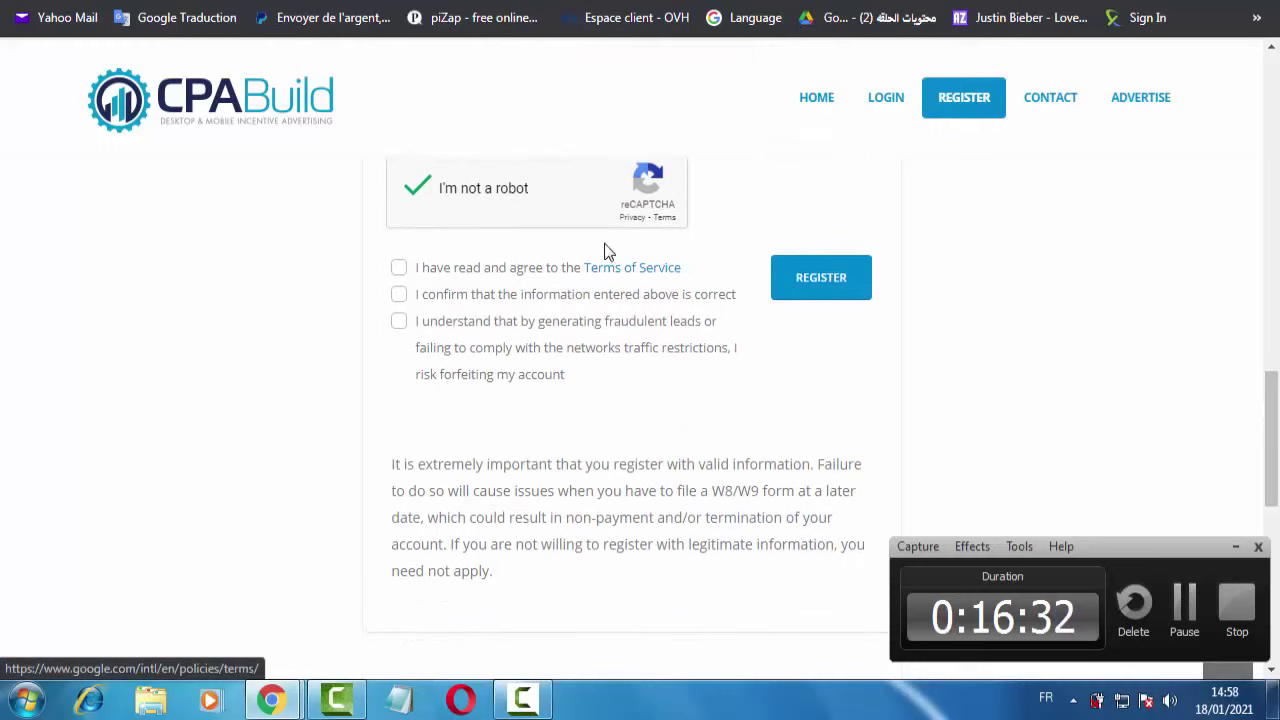
pyautogui.click(399, 268)
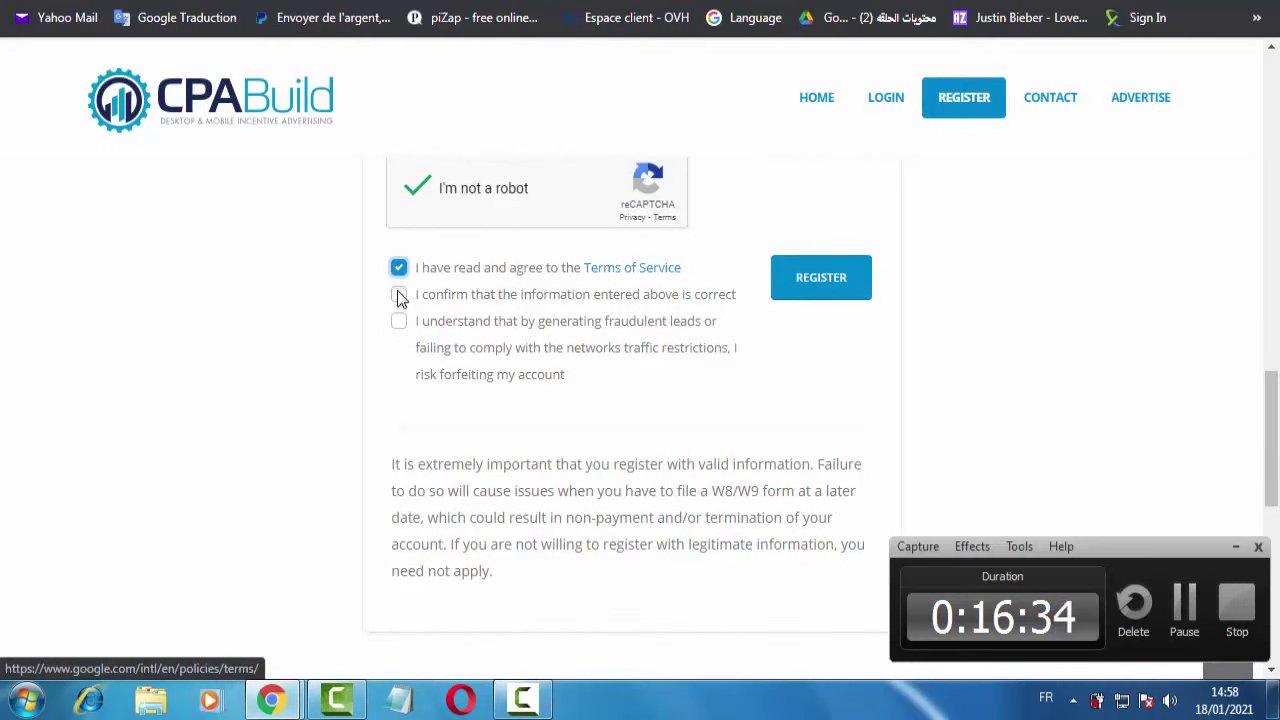
pyautogui.click(399, 296)
pyautogui.click(400, 324)
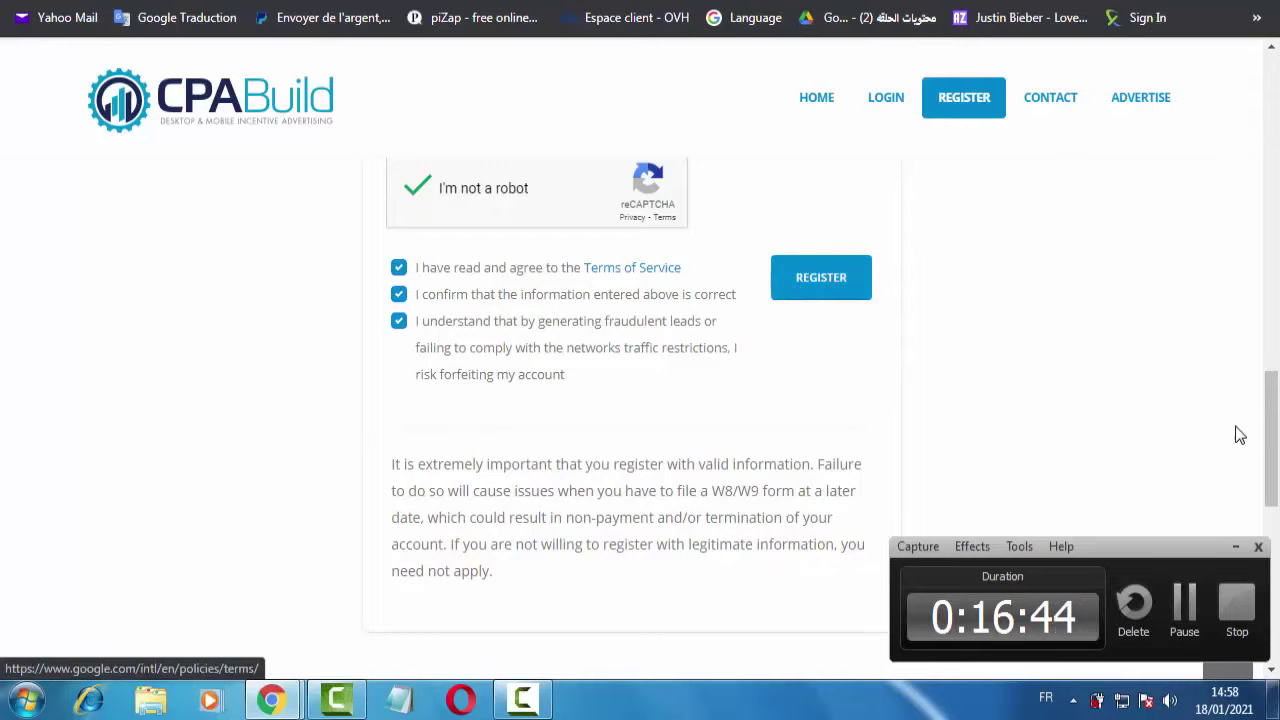
pyautogui.moveTo(1270, 437); pyautogui.dragTo(1274, 253)
# Scroll through the upper part of the form and point out the E-mail Address field.
pyautogui.scroll(6, 1275, 187)
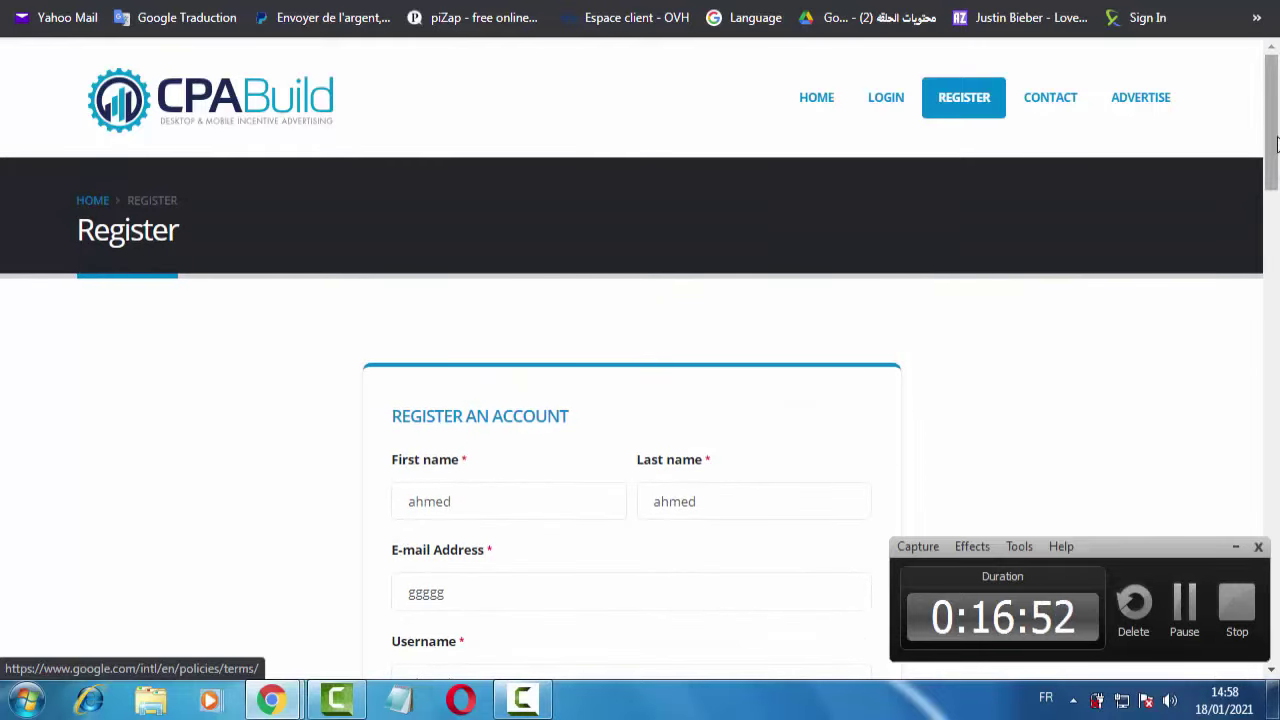
pyautogui.scroll(-1, 1272, 150)
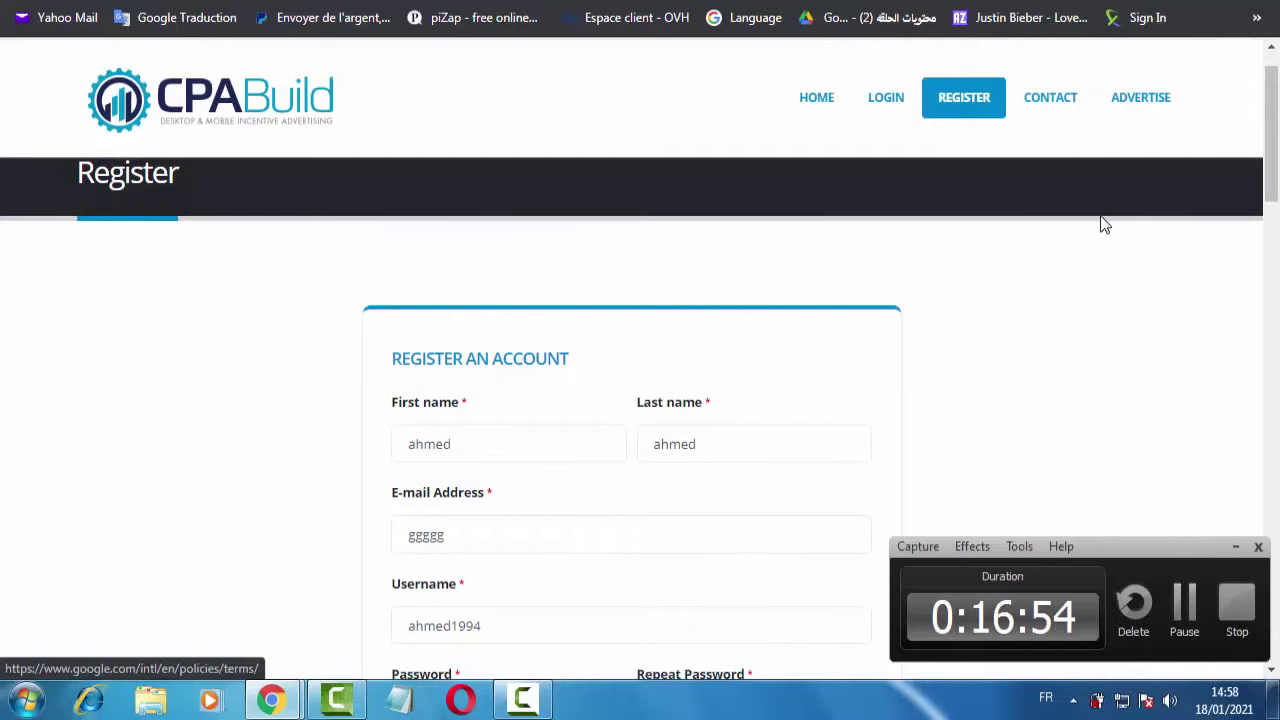
pyautogui.scroll(-2, 1270, 120)
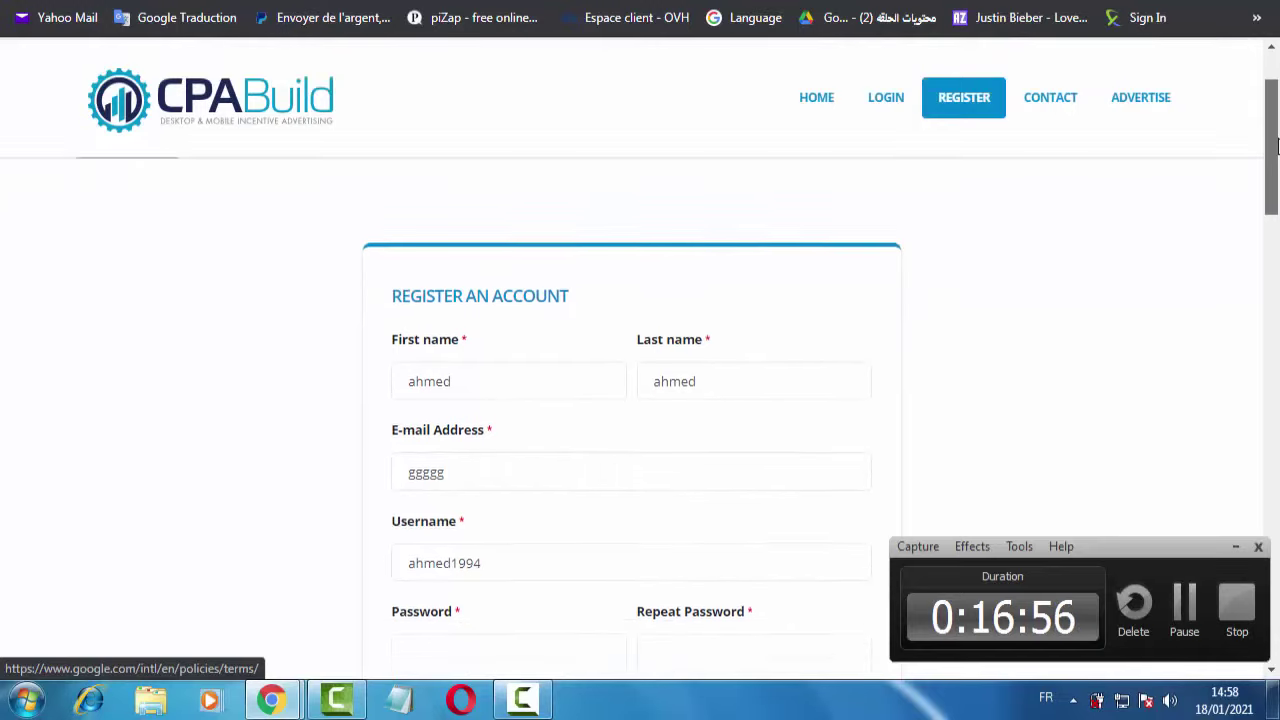
pyautogui.scroll(-4, 1278, 218)
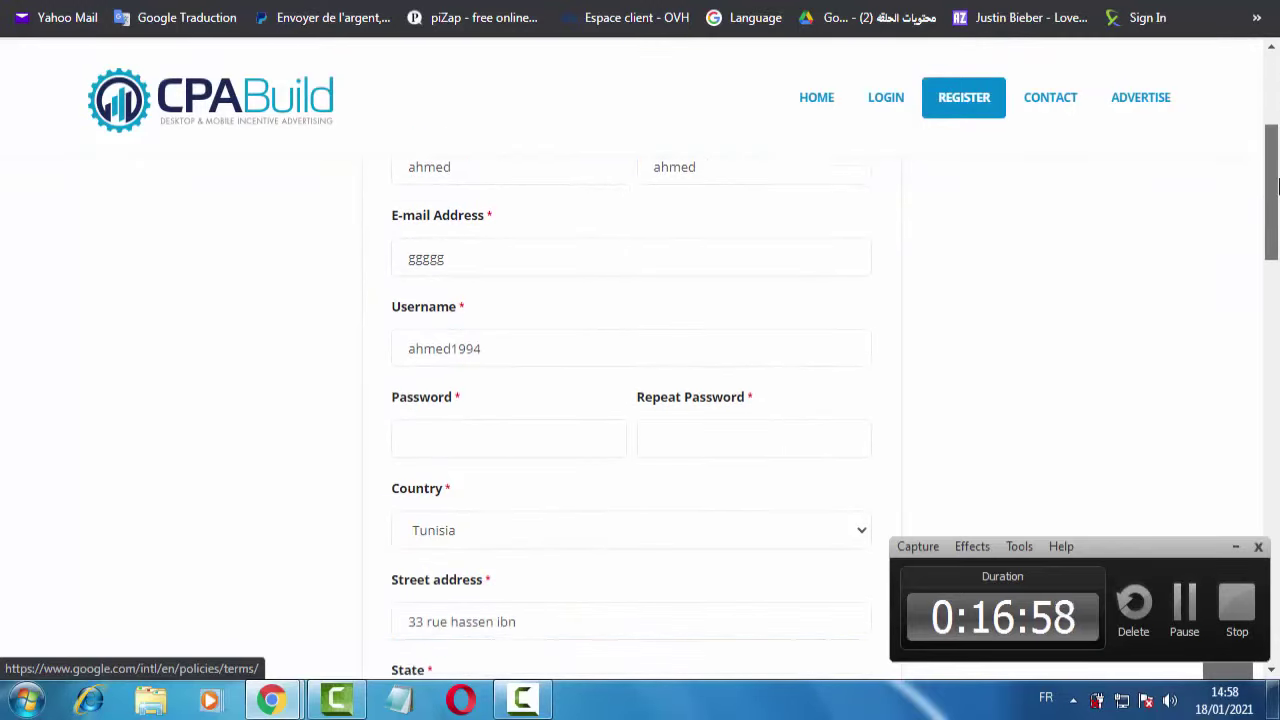
pyautogui.scroll(-2, 1278, 218)
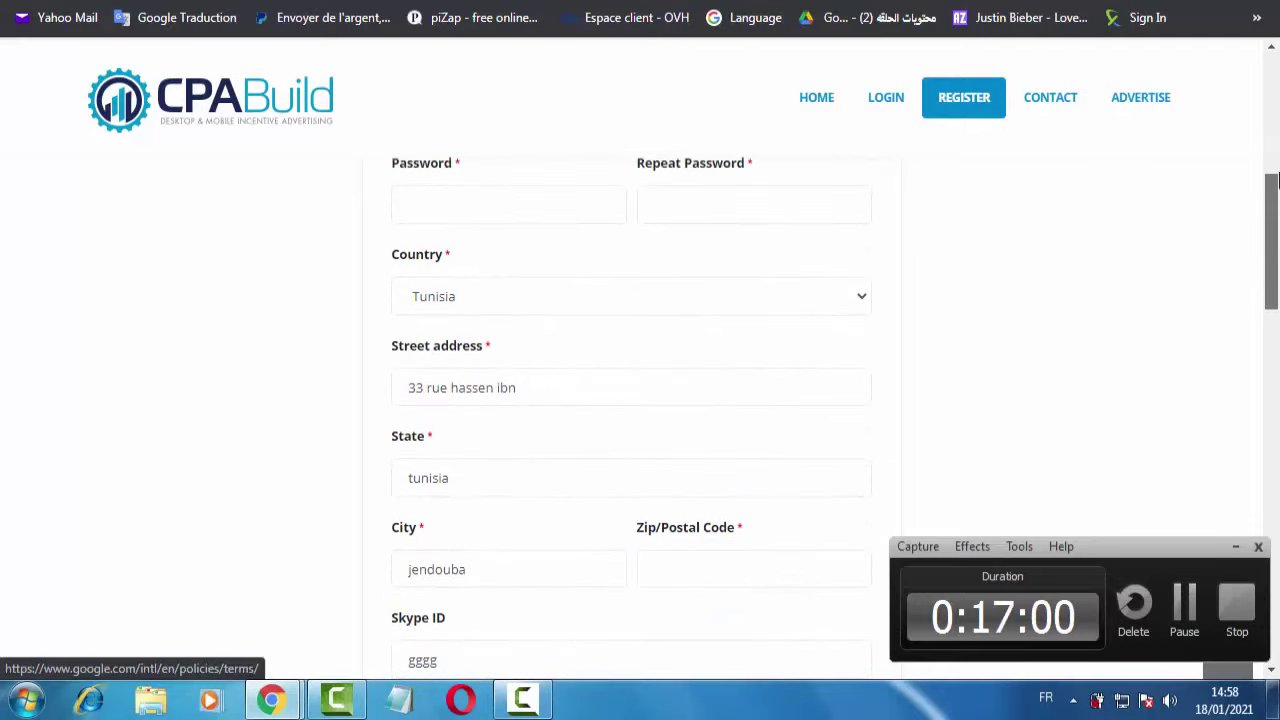
pyautogui.scroll(4, 1277, 190)
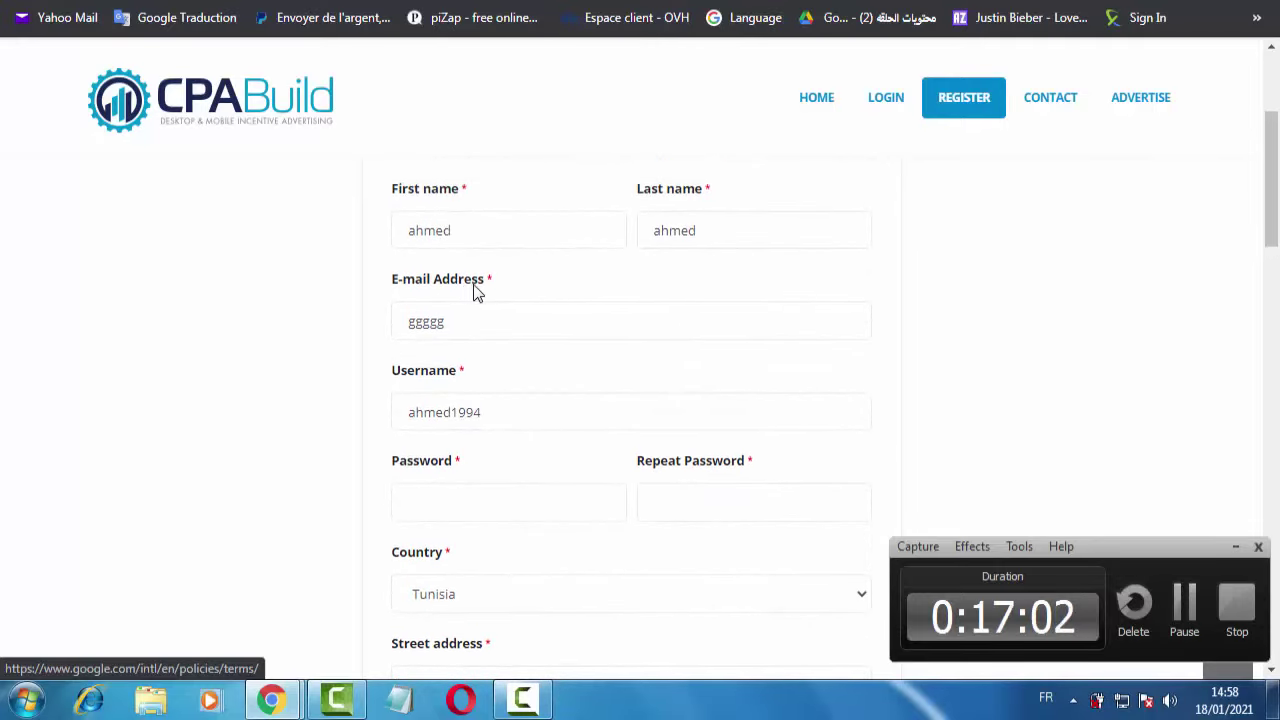
pyautogui.moveTo(433, 283); pyautogui.dragTo(402, 287)
pyautogui.click(393, 287)
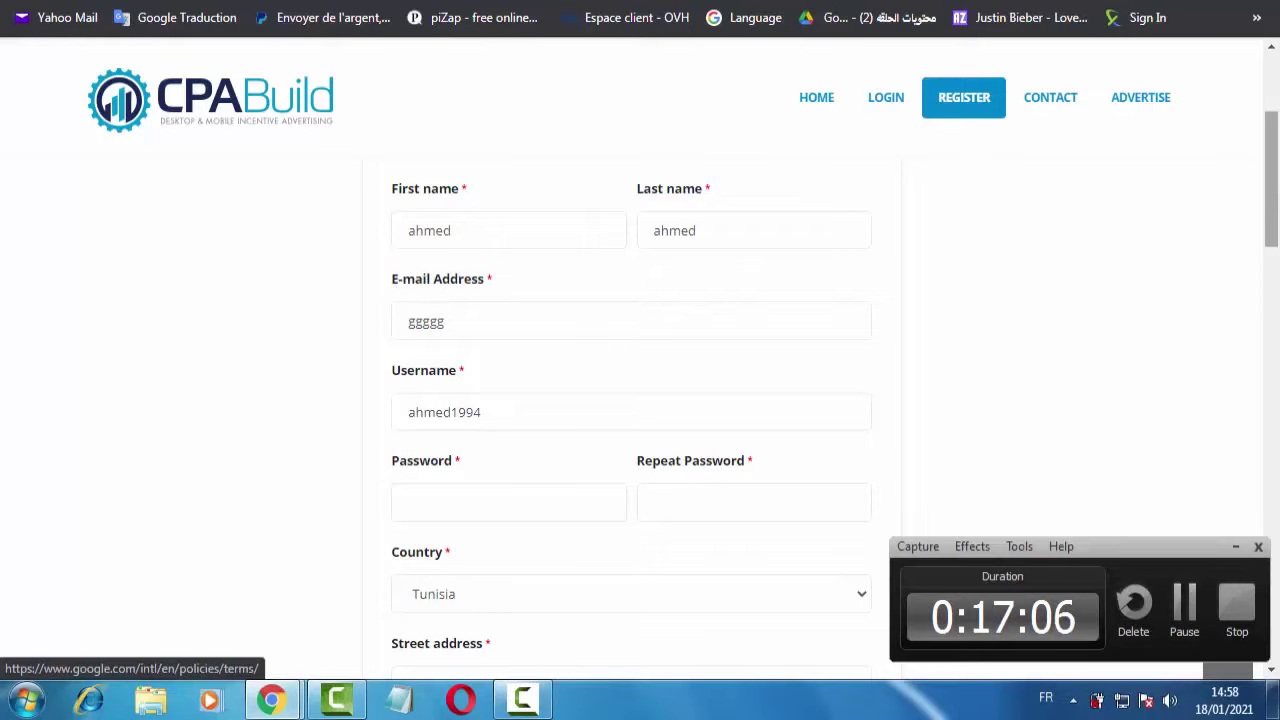
# Scroll down through the remaining filled fields and ticked boxes, then return to the top.
pyautogui.scroll(2, 1277, 163)
pyautogui.scroll(-2, 1277, 160)
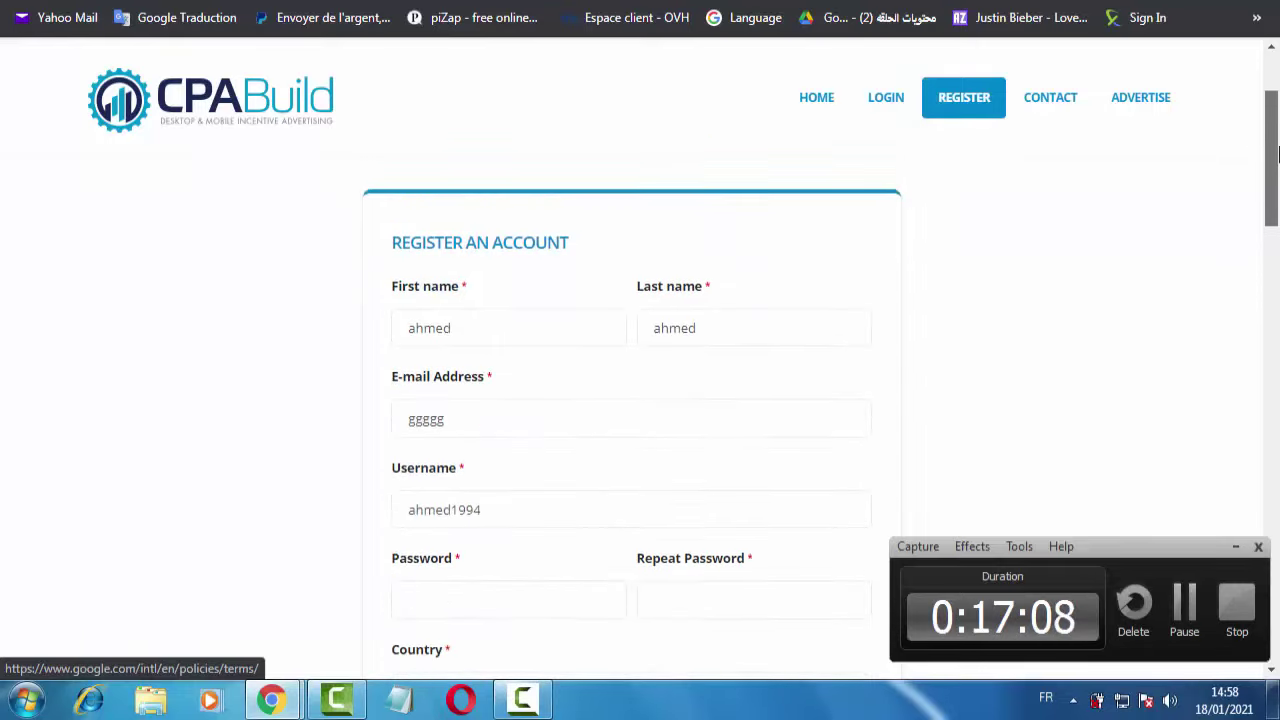
pyautogui.scroll(-1, 1277, 160)
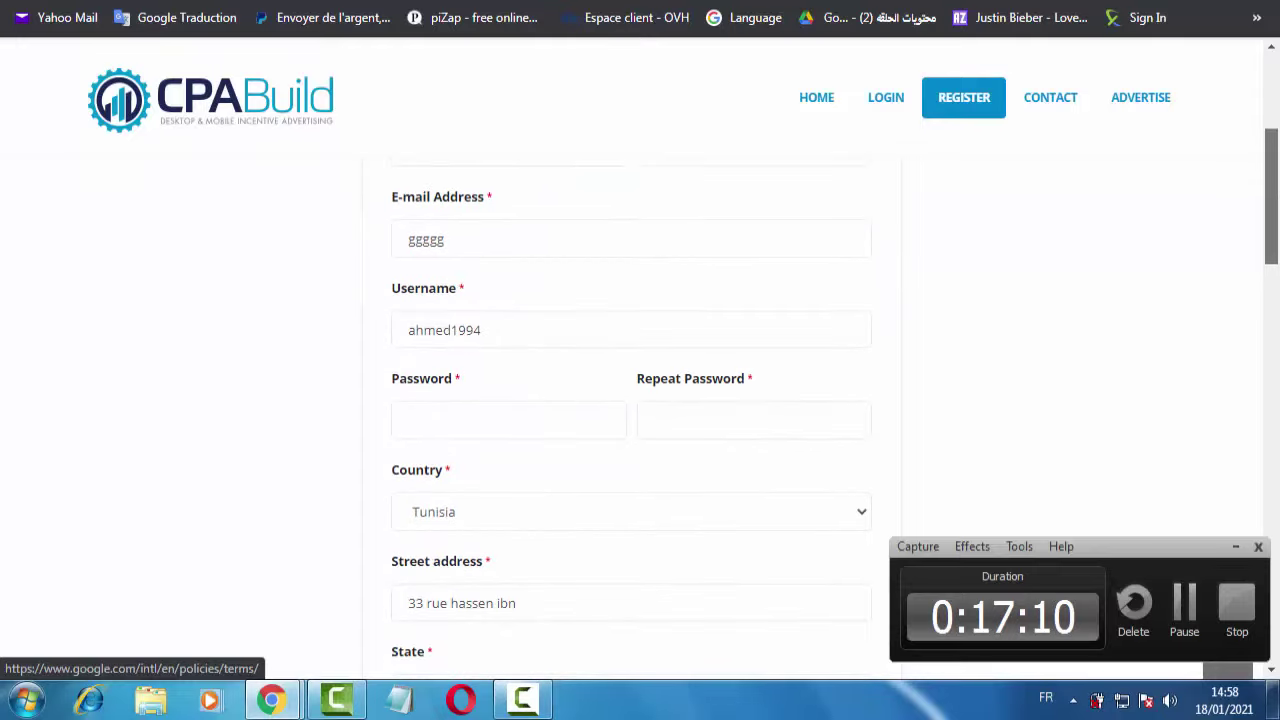
pyautogui.scroll(-1, 1277, 200)
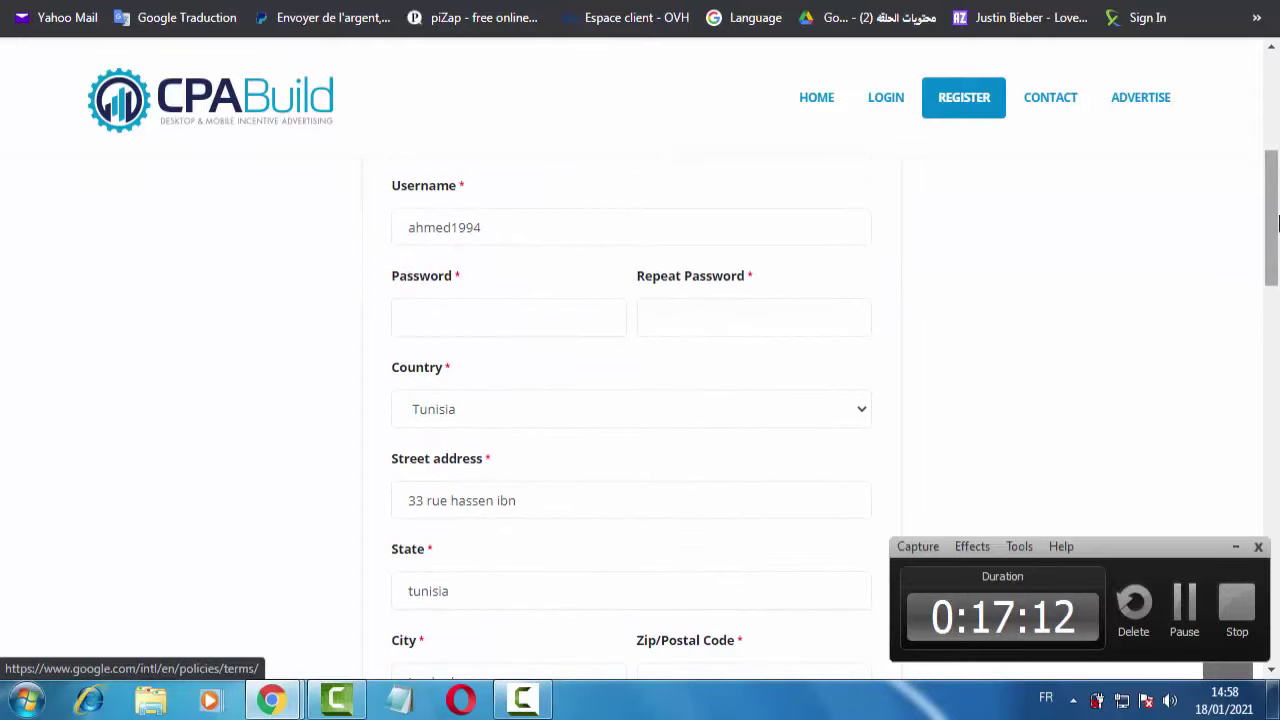
pyautogui.scroll(-2, 1277, 222)
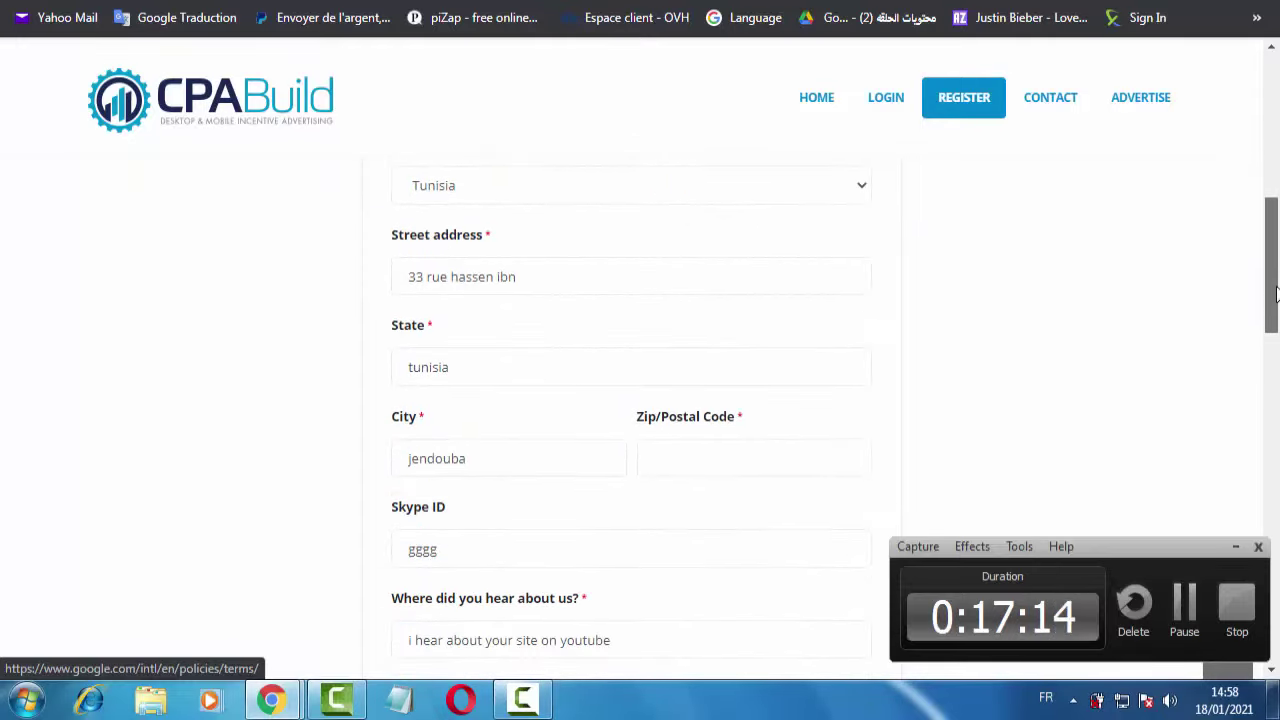
pyautogui.scroll(-3, 1277, 292)
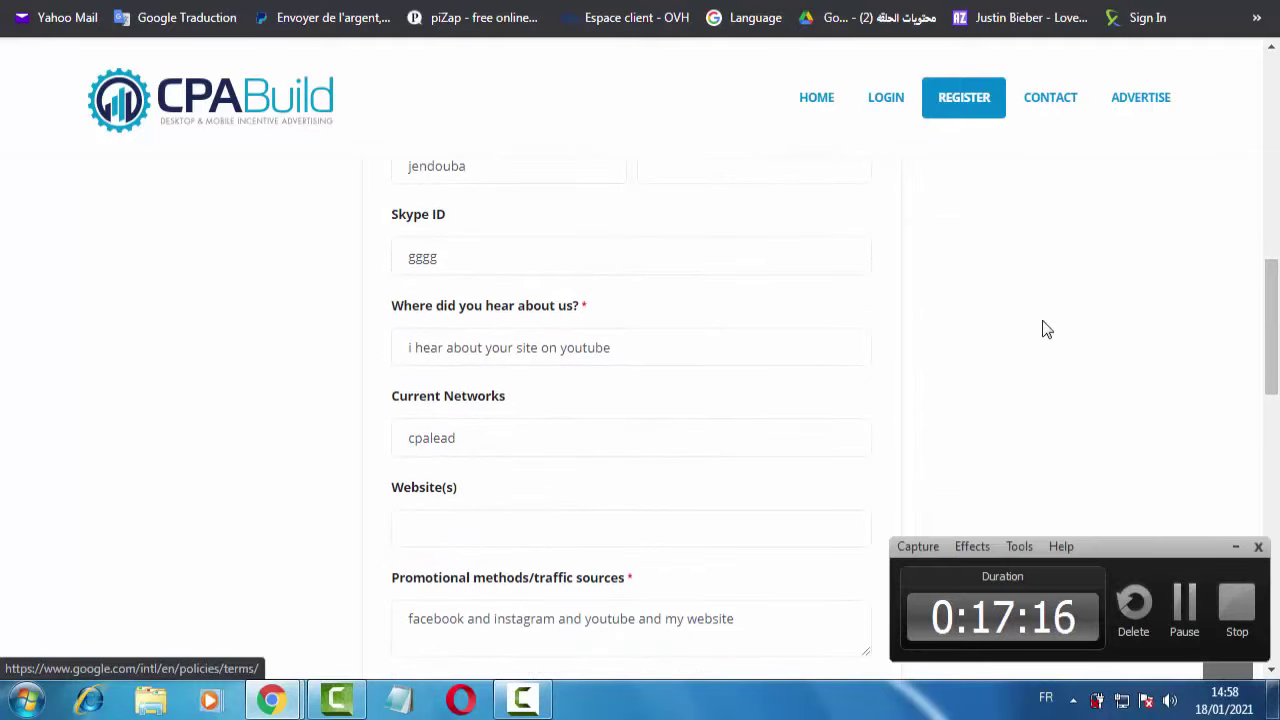
pyautogui.moveTo(1272, 327); pyautogui.dragTo(1275, 107)
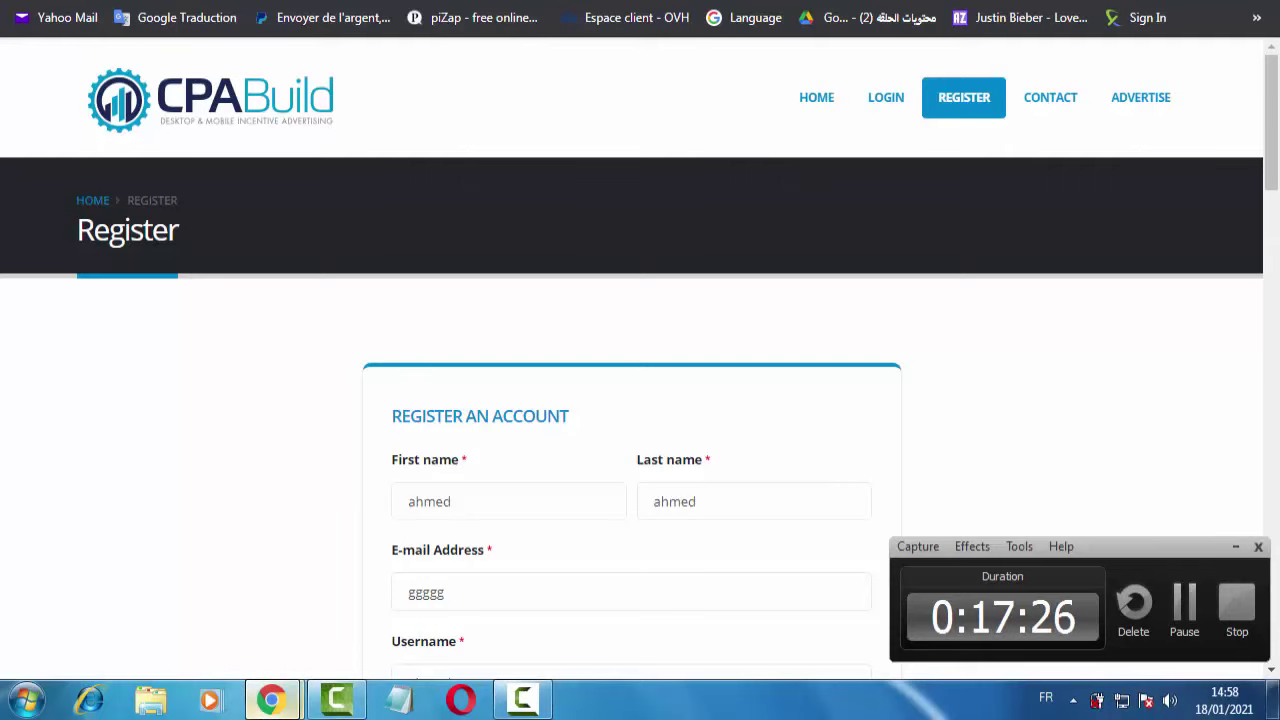
# Bring the YouTube channel's Videos page back from Chrome's taskbar preview.
pyautogui.moveTo(270, 700)
pyautogui.click(160, 550)
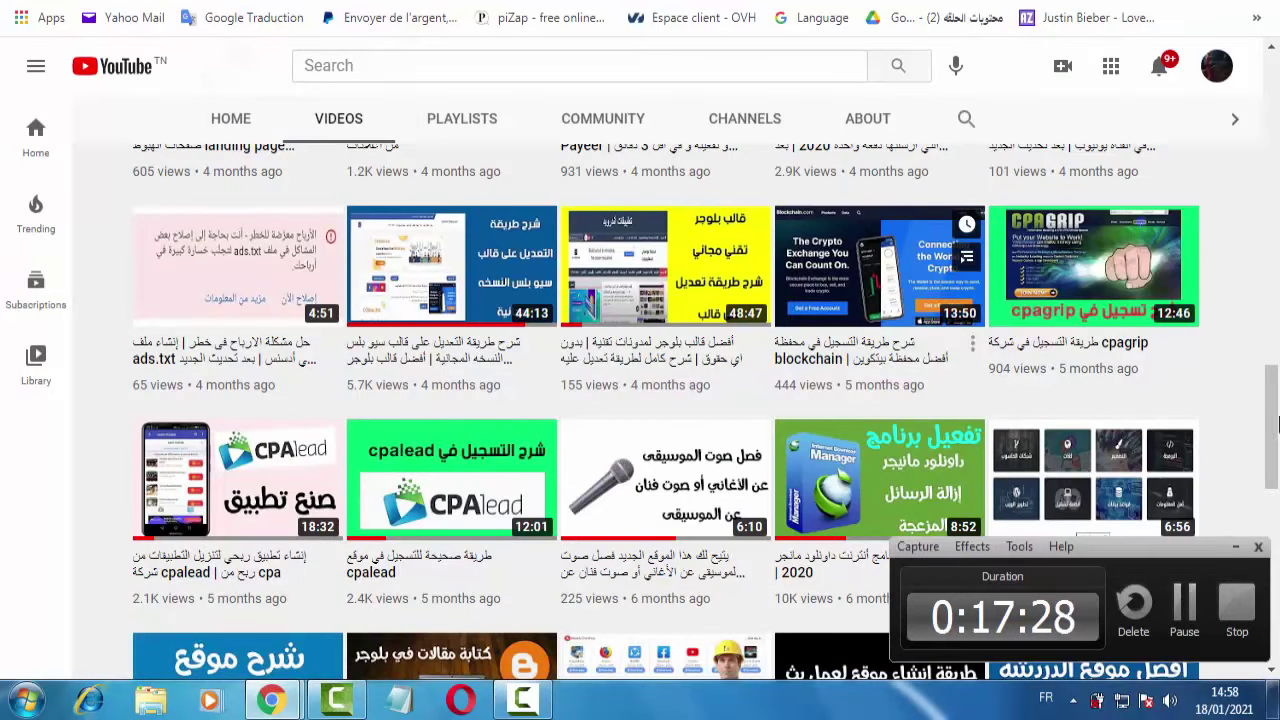
pyautogui.moveTo(1277, 425); pyautogui.dragTo(1276, 37)
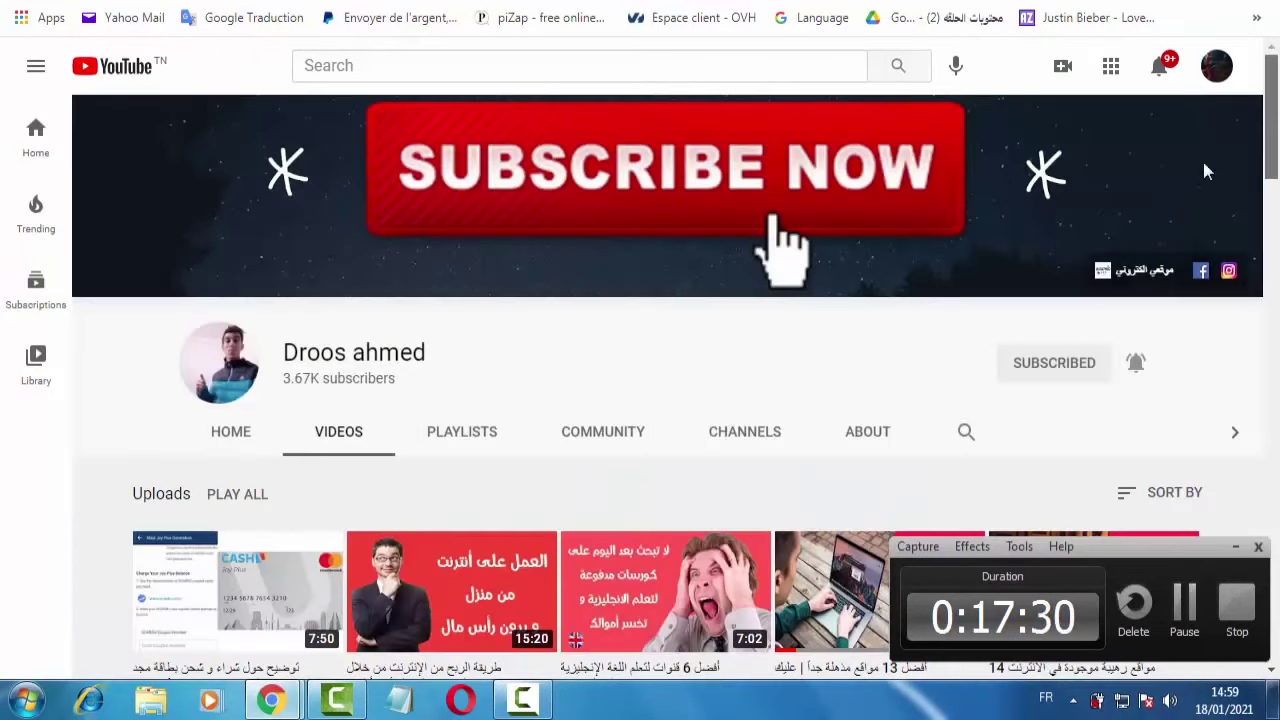